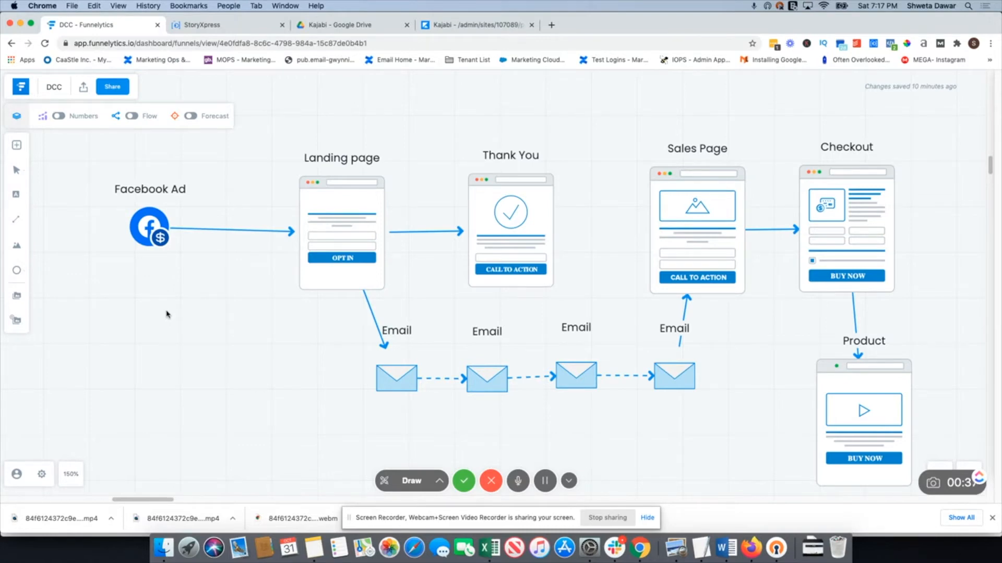
# Switch to Kajabi, start creating a pipeline and browse the available pipeline blueprints
pyautogui.click(474, 27)
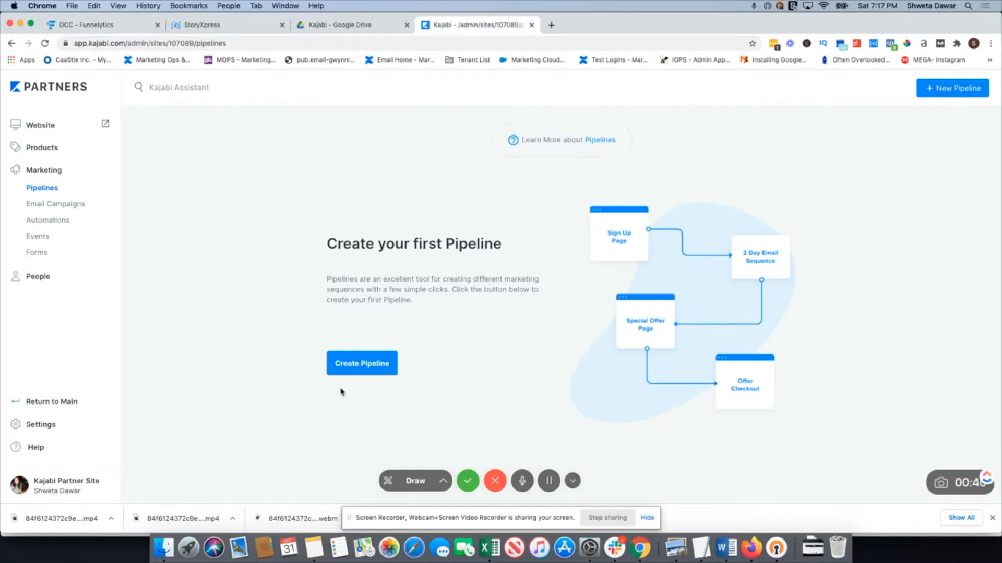
pyautogui.click(364, 370)
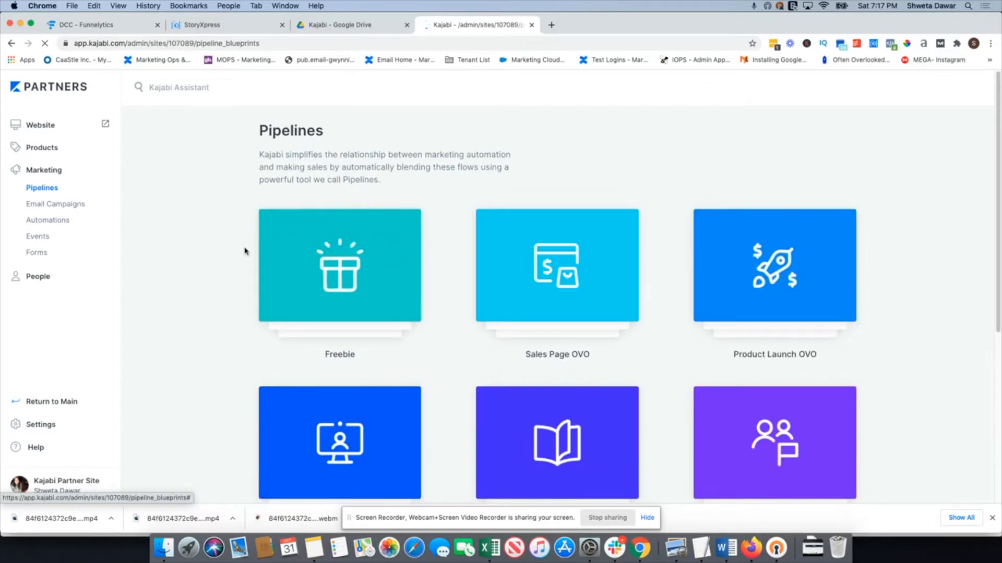
pyautogui.scroll(-5, 333, 312)
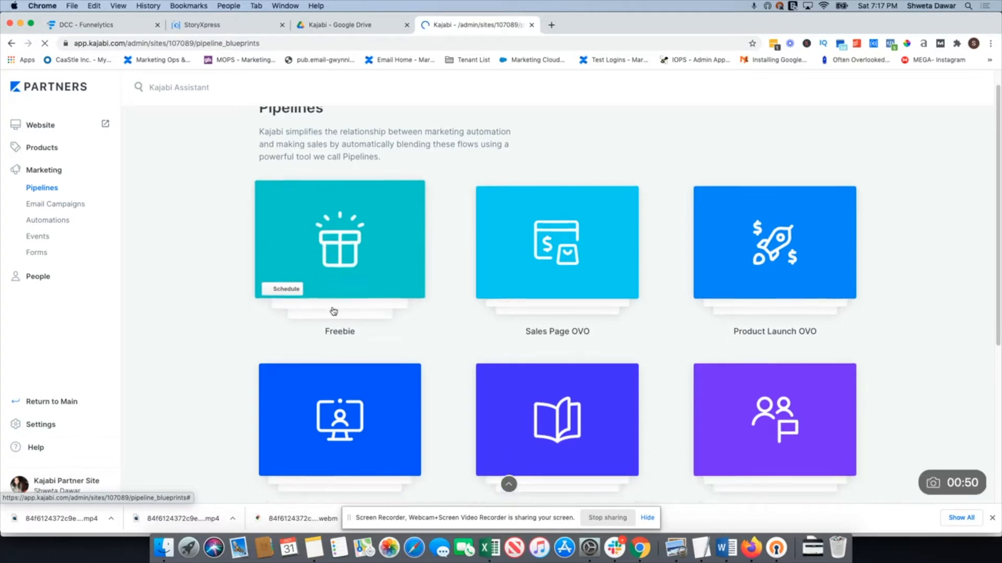
pyautogui.scroll(-2, 333, 311)
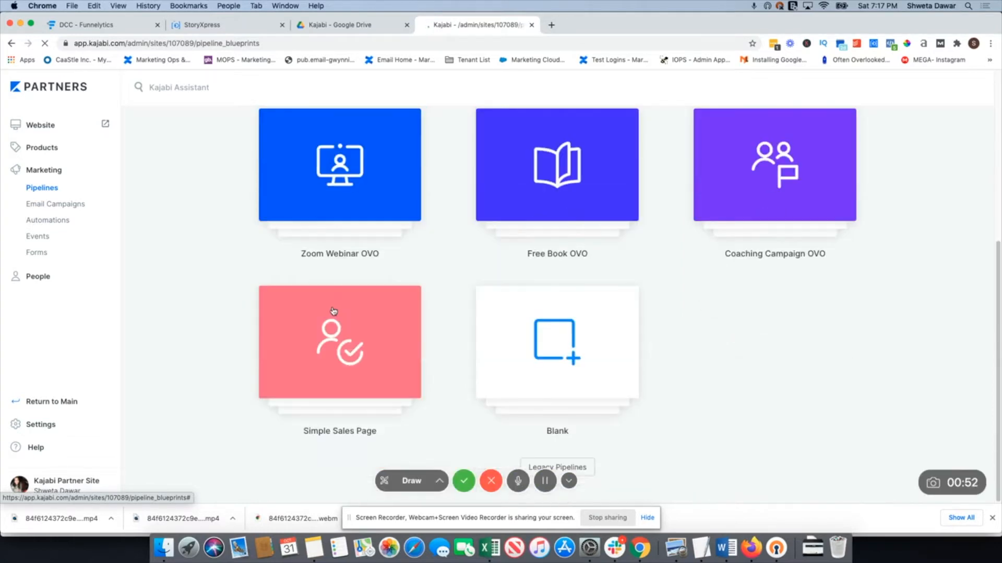
pyautogui.scroll(7, 725, 345)
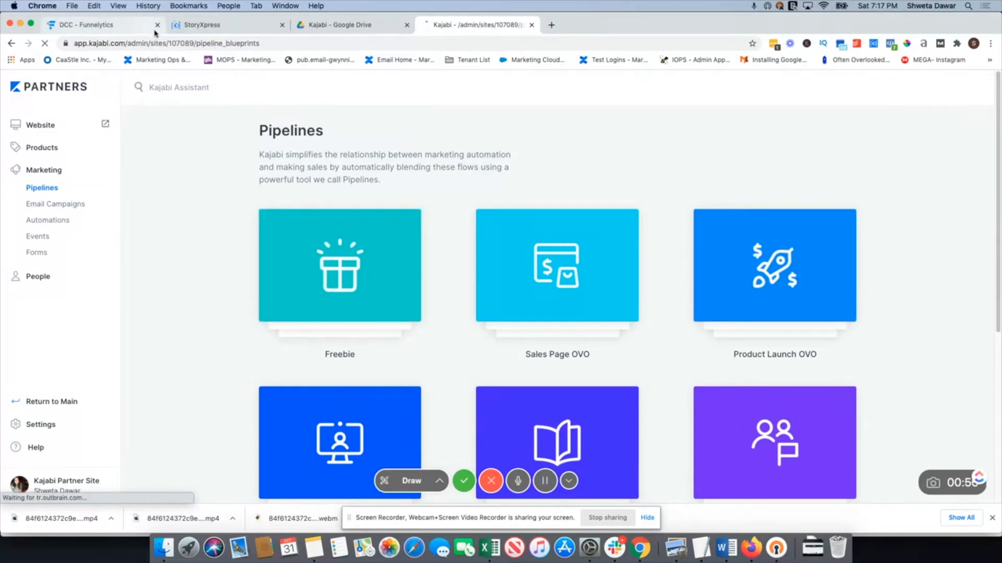
# Check the funnel map in Funnelytics and create a pipeline from the Freebie blueprint in Kajabi
pyautogui.click(106, 27)
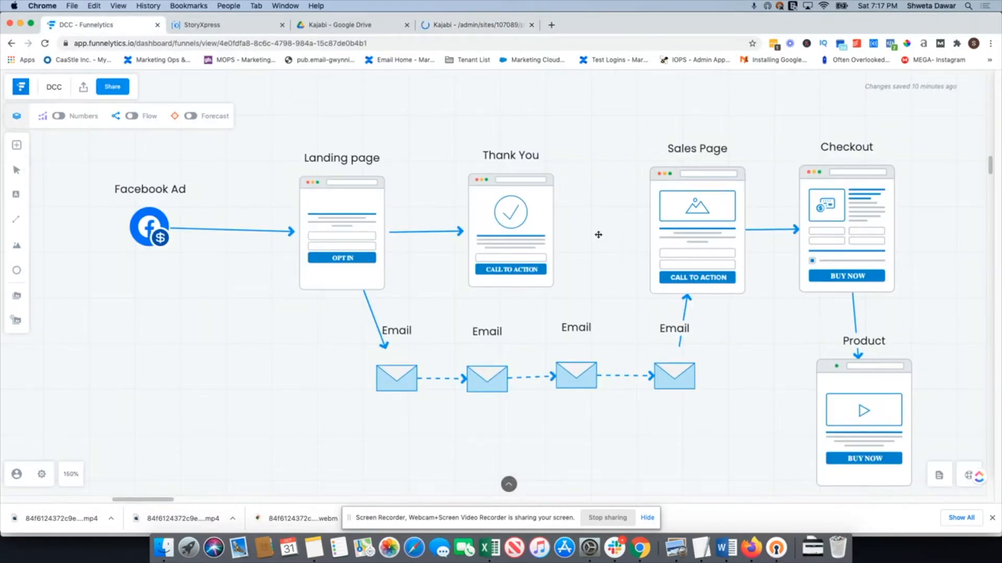
pyautogui.moveTo(416, 238)
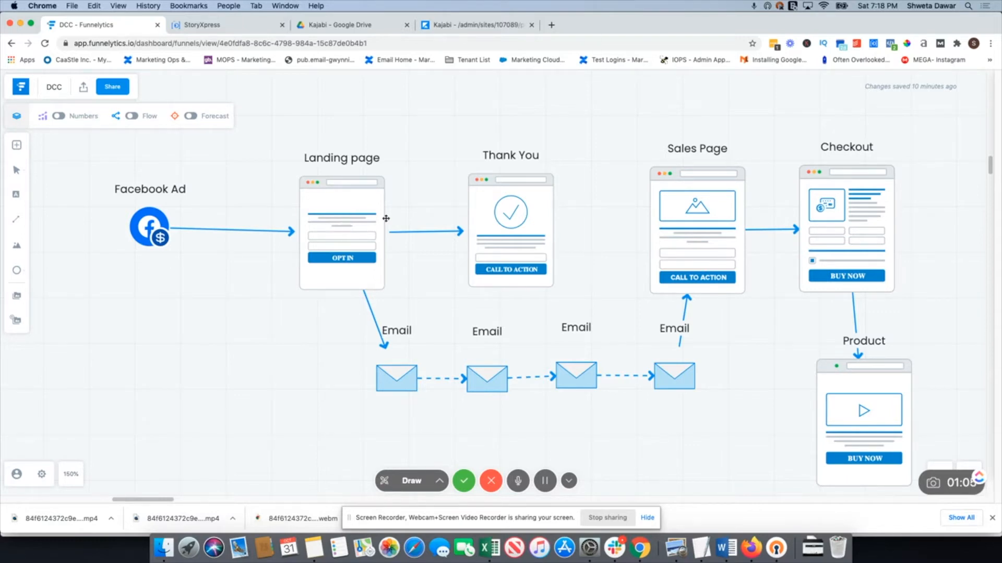
pyautogui.click(472, 25)
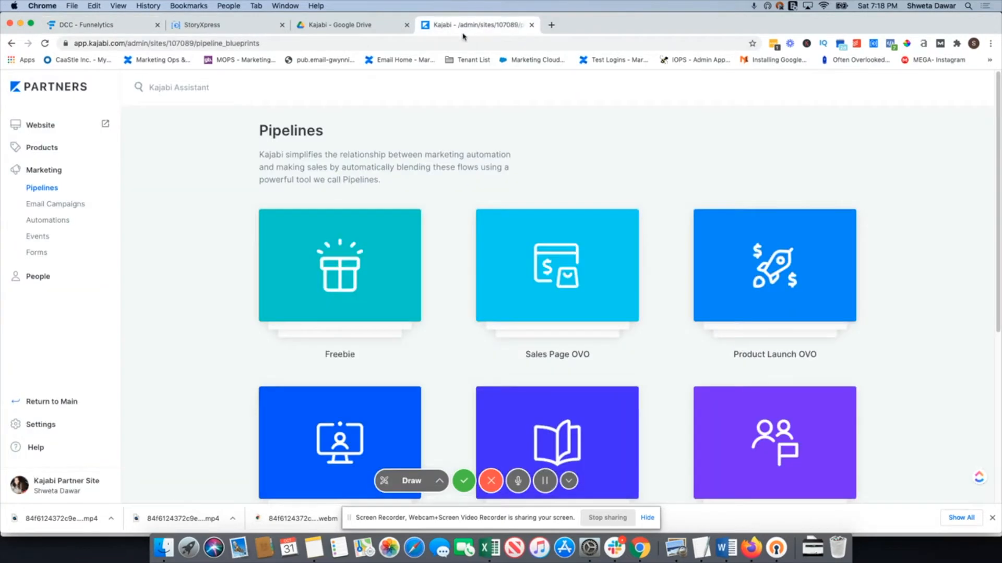
pyautogui.click(342, 258)
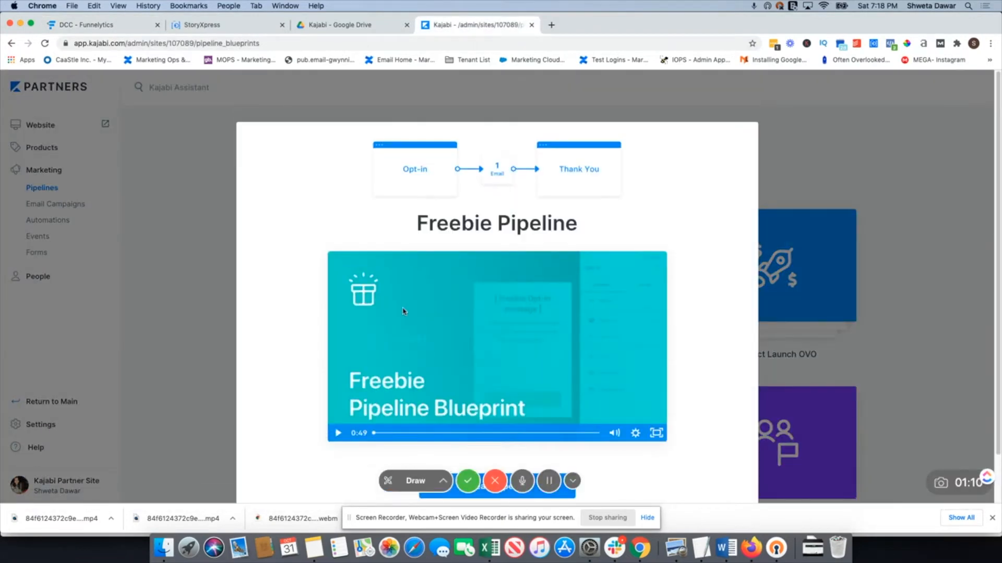
pyautogui.scroll(-2, 476, 307)
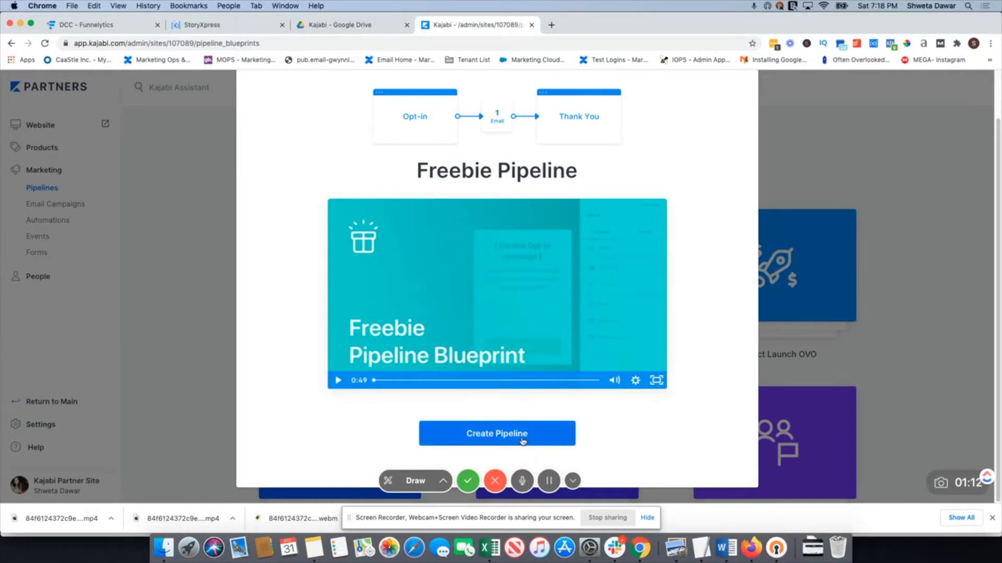
pyautogui.click(522, 439)
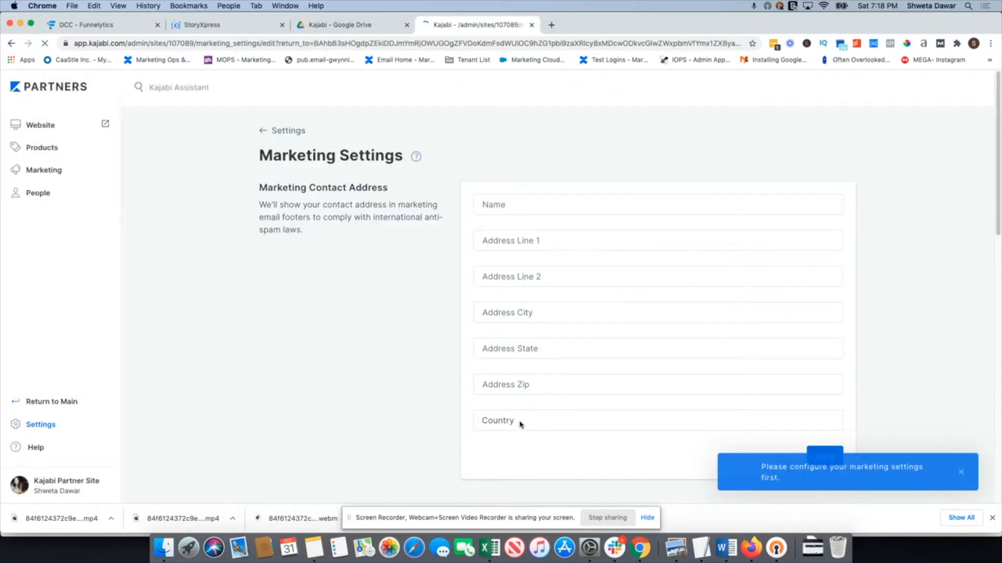
# Fill in the marketing contact address from a saved company address and save the marketing settings
pyautogui.click(491, 201)
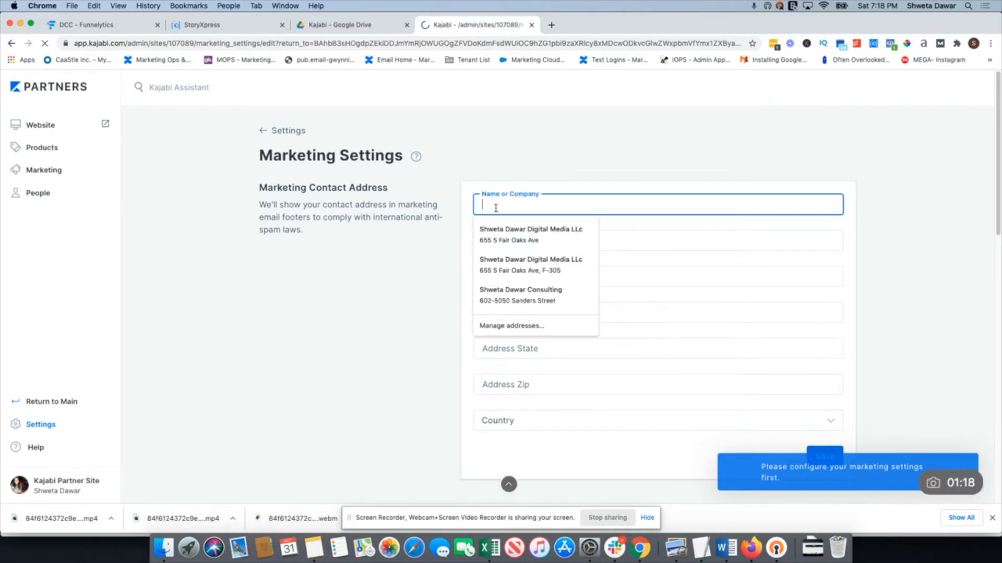
pyautogui.click(507, 236)
pyautogui.scroll(-10, 509, 253)
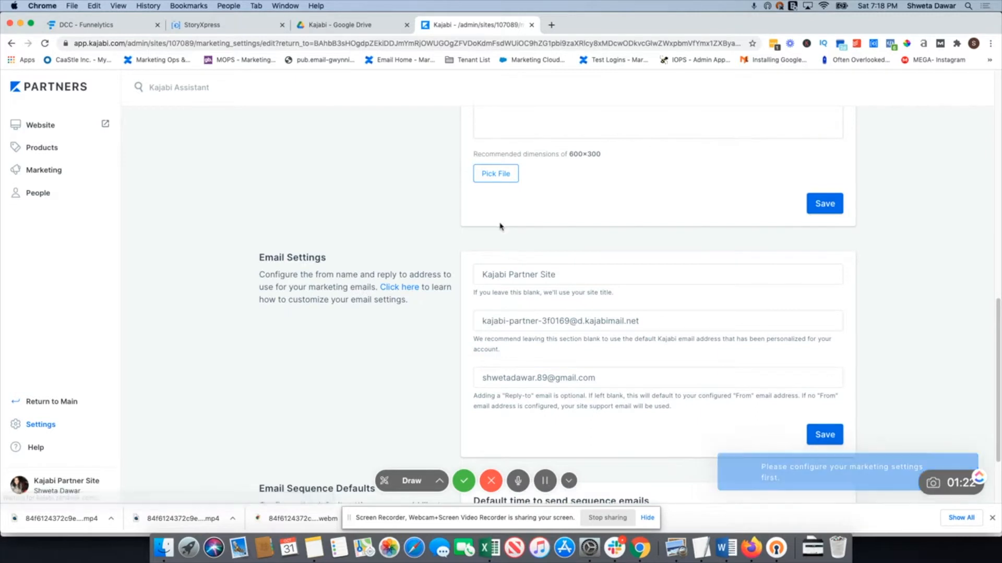
pyautogui.scroll(6, 504, 241)
pyautogui.click(813, 187)
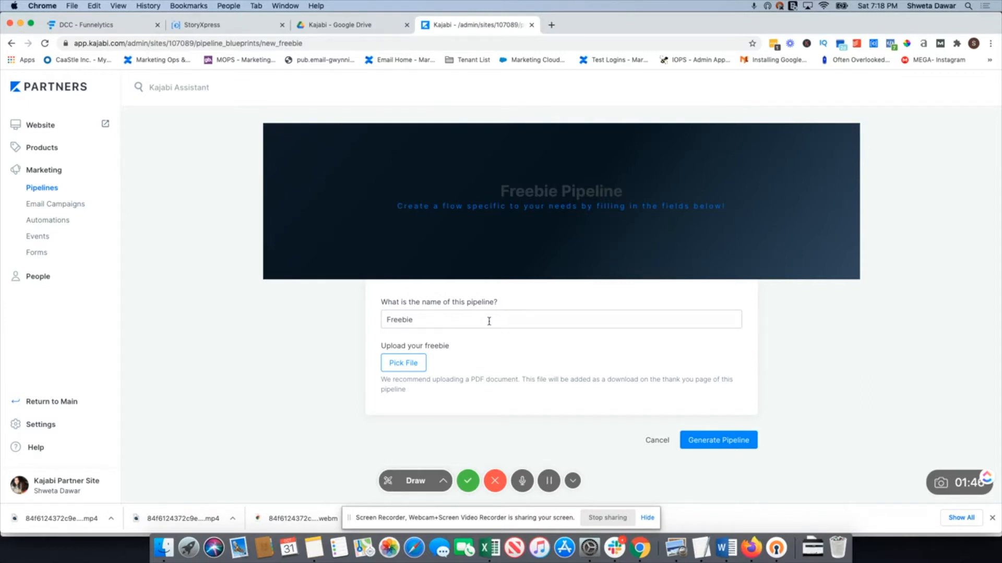
# Name the pipeline "Kajabi Mini Course"
pyautogui.doubleClick(489, 321)
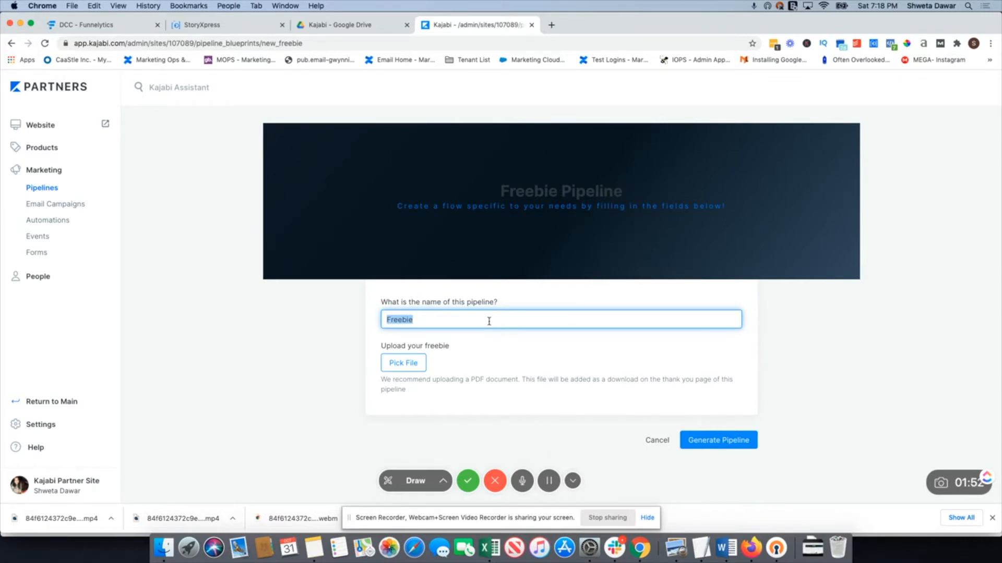
pyautogui.write('Kajabi Mini Coyr')
pyautogui.press('BackSpace')
pyautogui.press('BackSpace')
pyautogui.press('BackSpace')
pyautogui.write('urse')
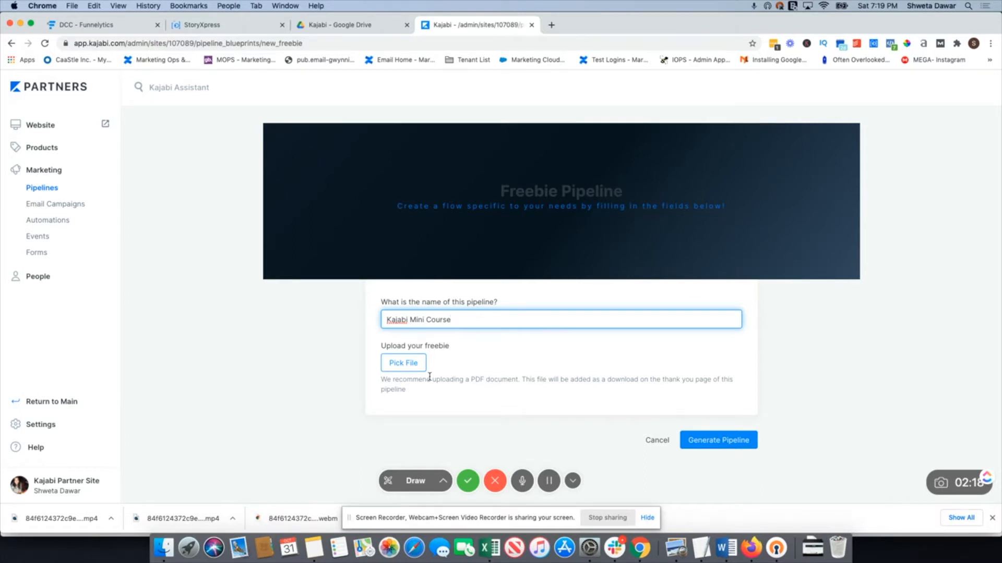
# View the upload sources offered for the freebie file and close the file chooser without picking a file
pyautogui.click(410, 365)
pyautogui.click(410, 365)
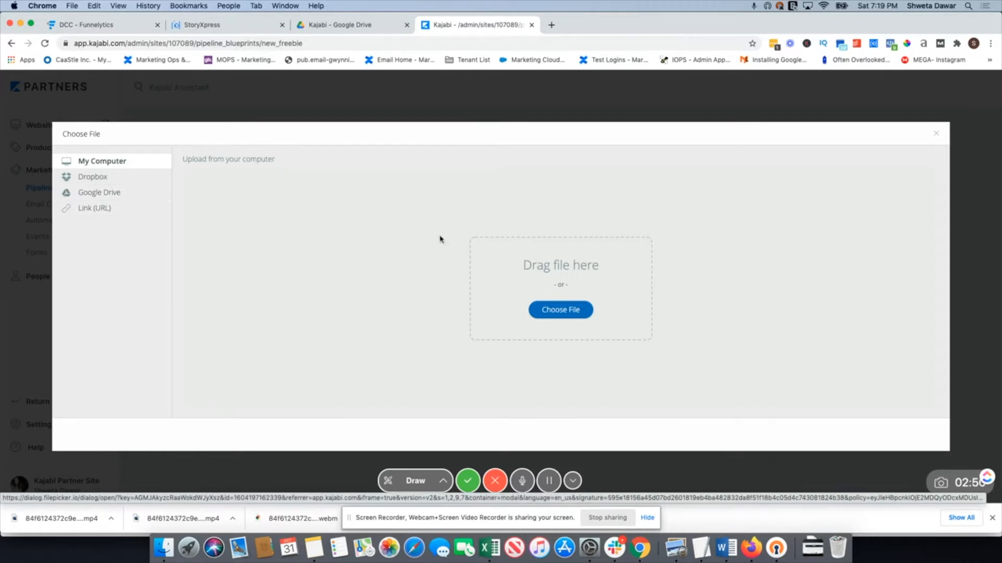
pyautogui.click(937, 139)
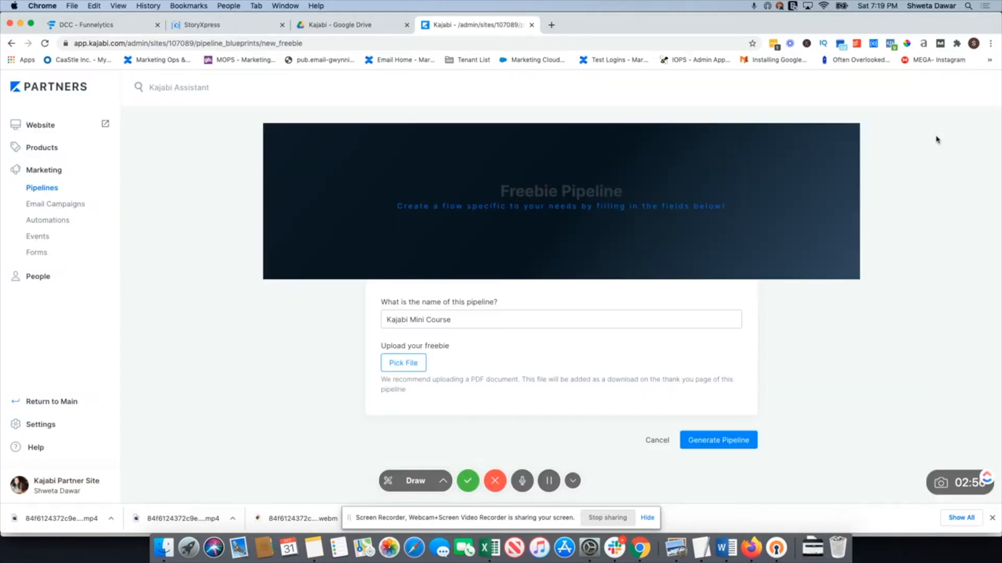
# Generate the pipeline and review its opt-in page, email sequence and thank-you page
pyautogui.click(701, 441)
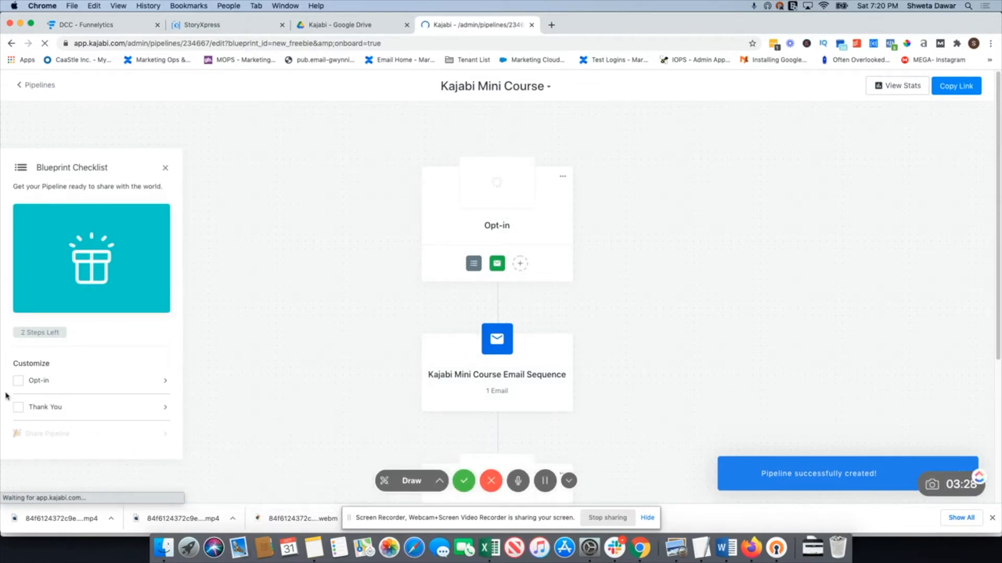
pyautogui.moveTo(501, 214)
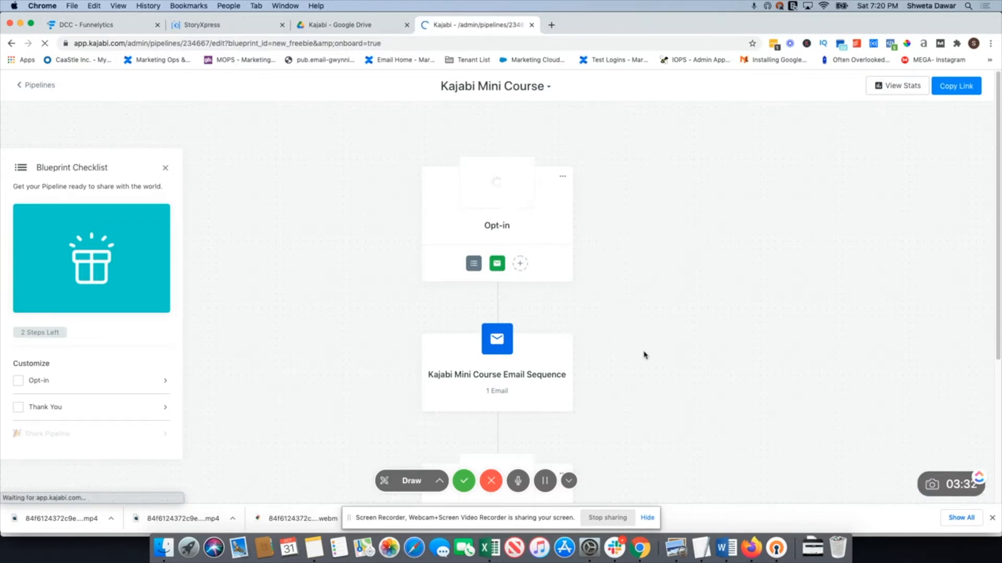
pyautogui.scroll(-5, 644, 355)
pyautogui.scroll(5, 644, 356)
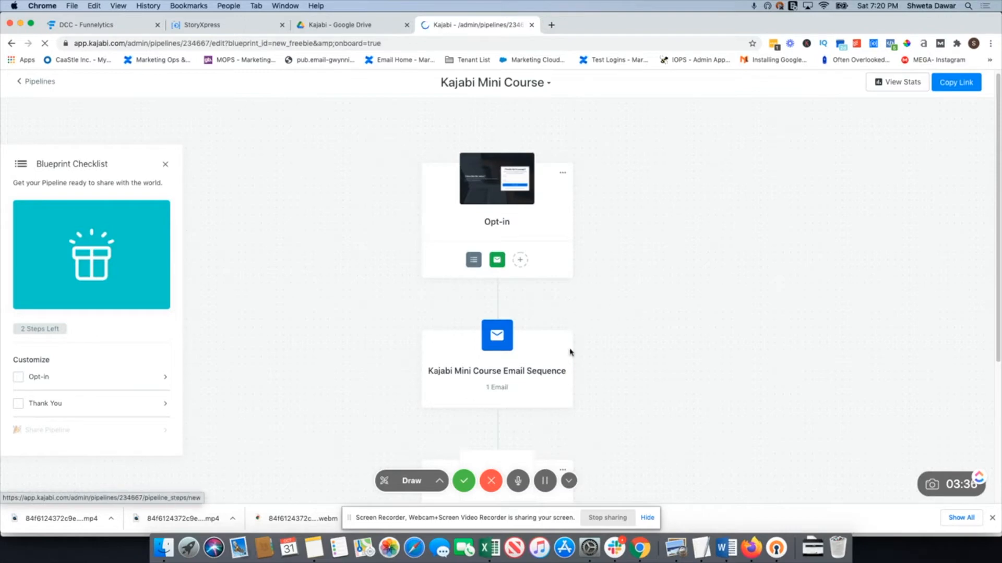
pyautogui.scroll(-5, 522, 224)
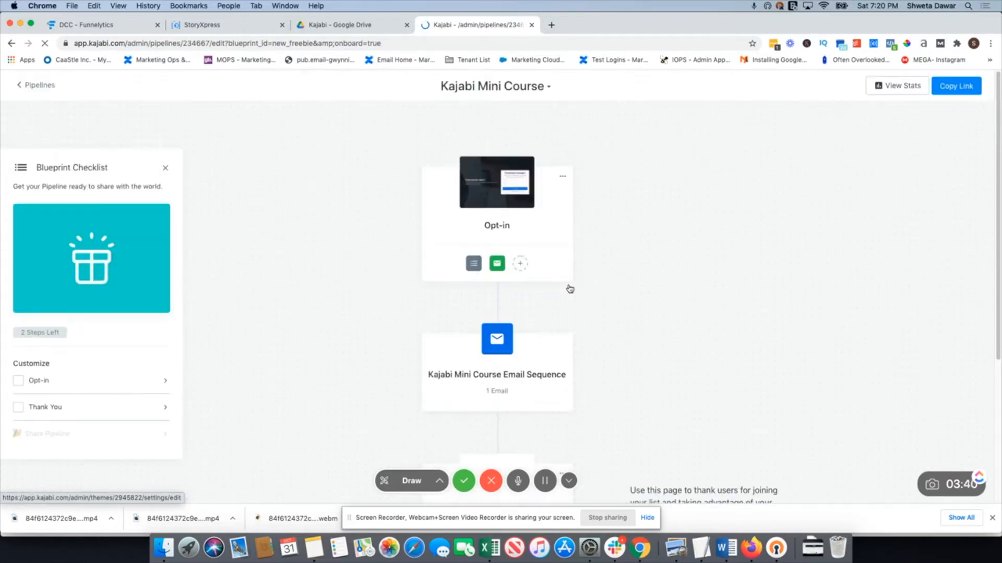
# Open the pipeline's Opt-in page for editing and remove all placeholder text from its form block
pyautogui.click(507, 187)
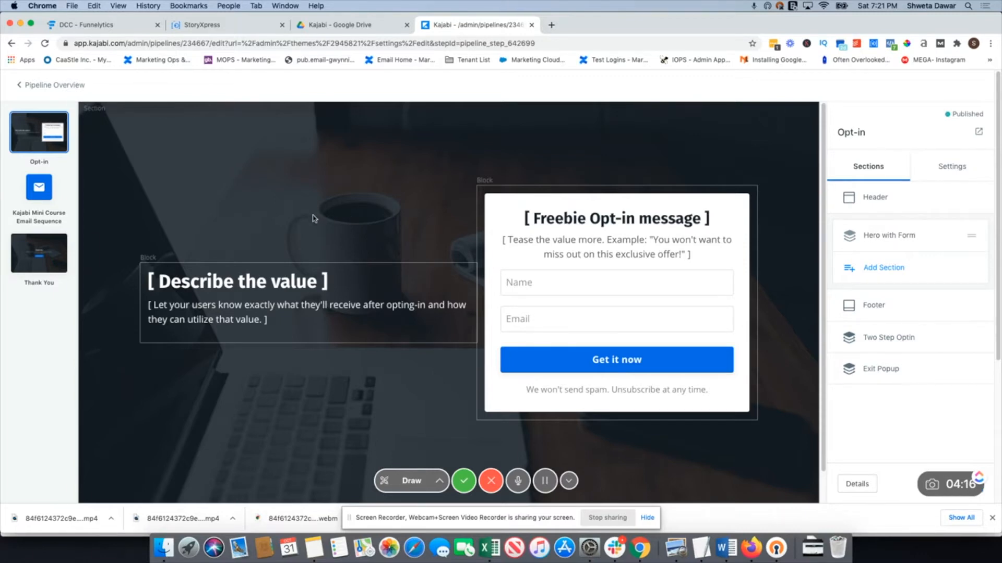
pyautogui.click(591, 216)
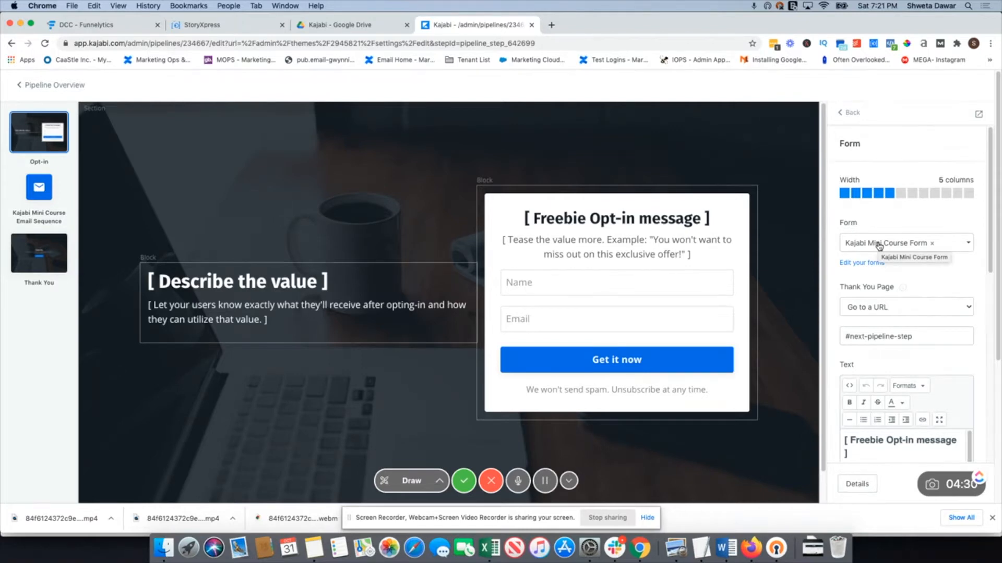
pyautogui.scroll(-3, 923, 353)
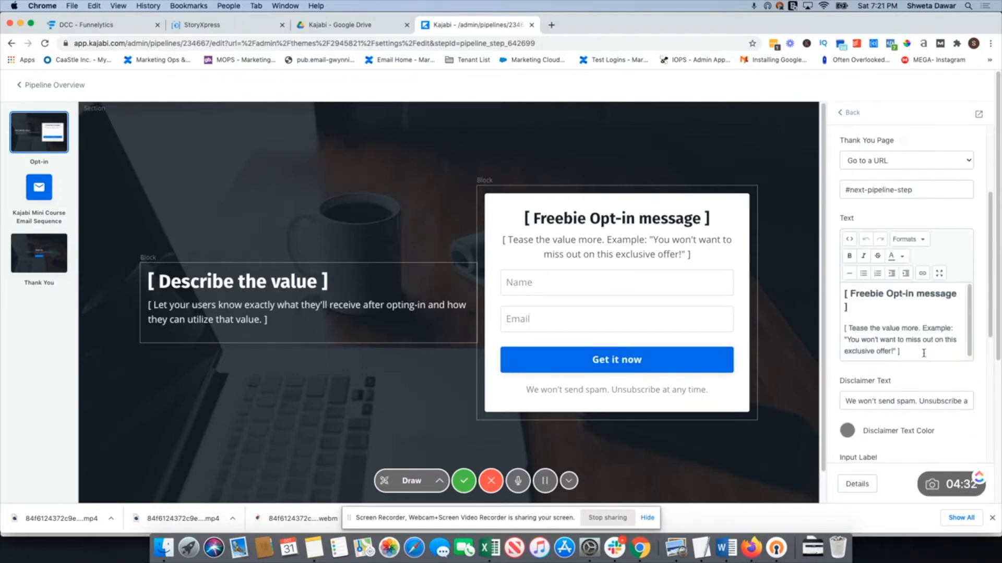
pyautogui.moveTo(857, 313); pyautogui.dragTo(841, 296)
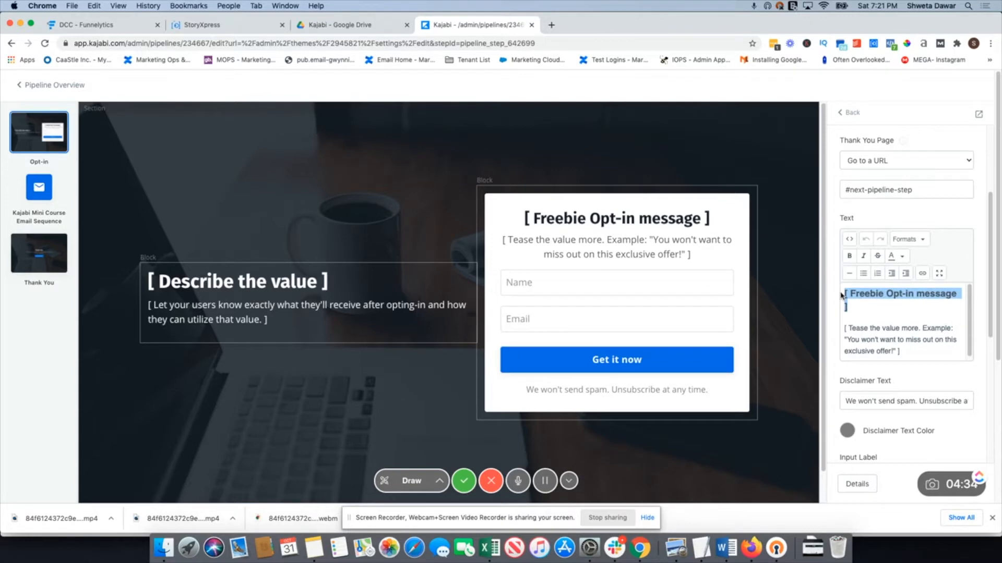
pyautogui.write('Buil')
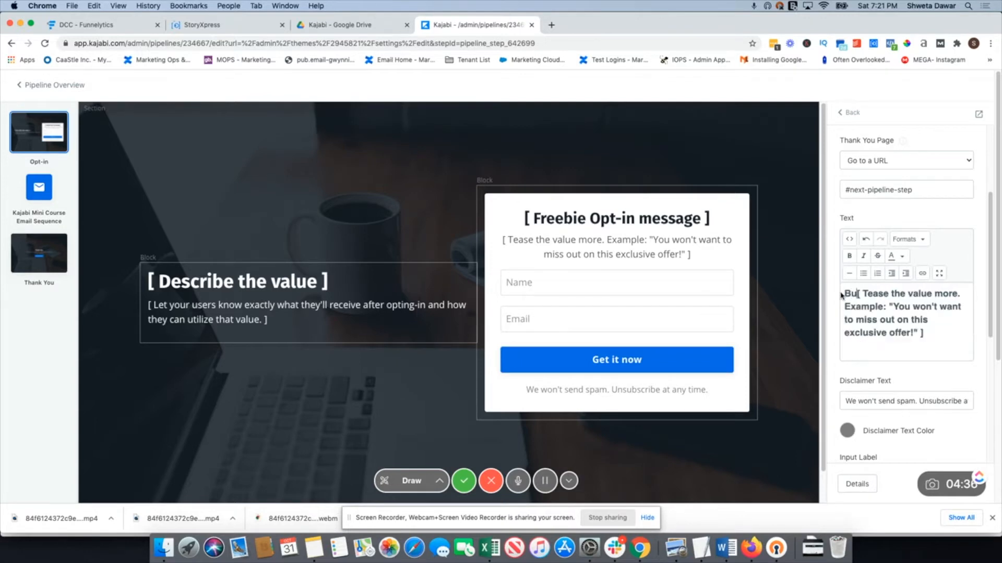
pyautogui.write('f')
pyautogui.press('BackSpace')
pyautogui.press('BackSpace')
pyautogui.press('BackSpace')
pyautogui.press('BackSpace')
pyautogui.press('BackSpace')
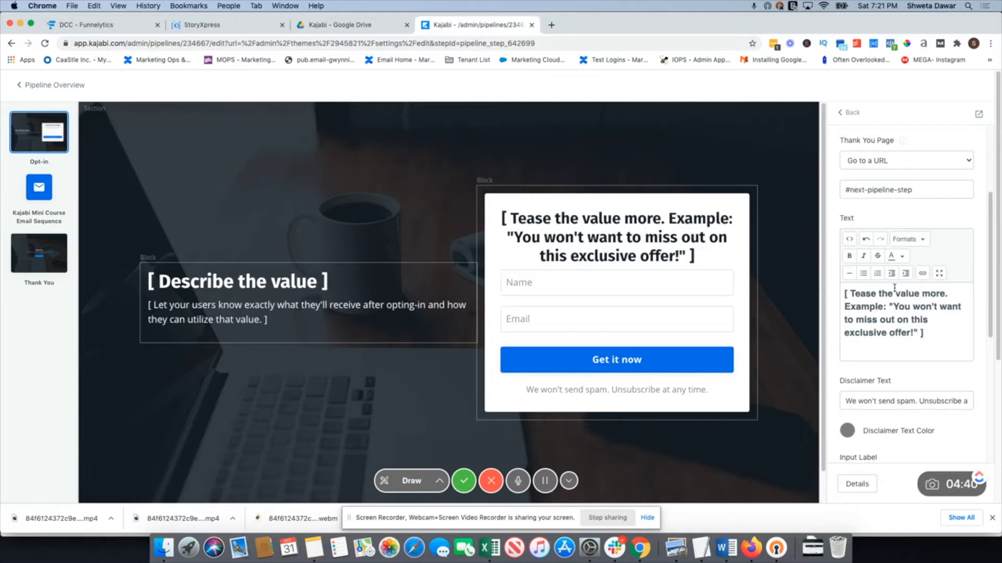
pyautogui.moveTo(926, 334); pyautogui.dragTo(845, 291)
pyautogui.press('BackSpace')
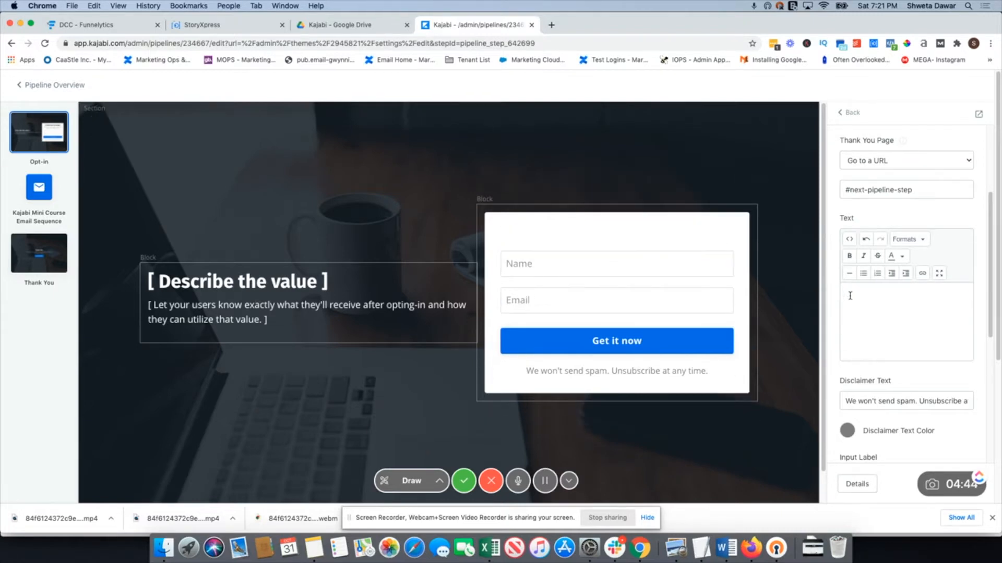
# Enter "Learn how you can start using Kajabi in your business today!" as the opt-in form's text
pyautogui.write('Learn how yo')
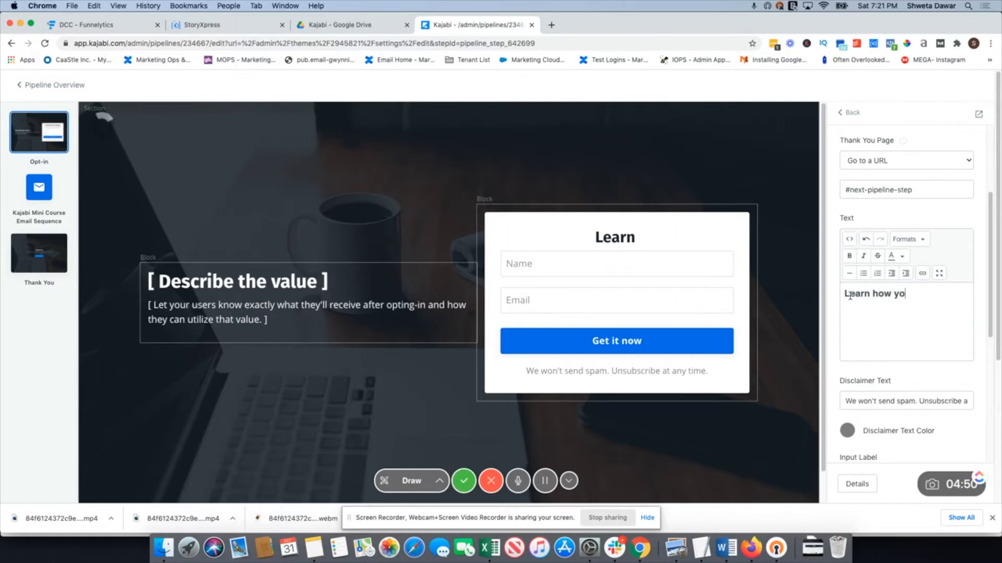
pyautogui.write('u ca')
pyautogui.press('BackSpace')
pyautogui.write('can start ')
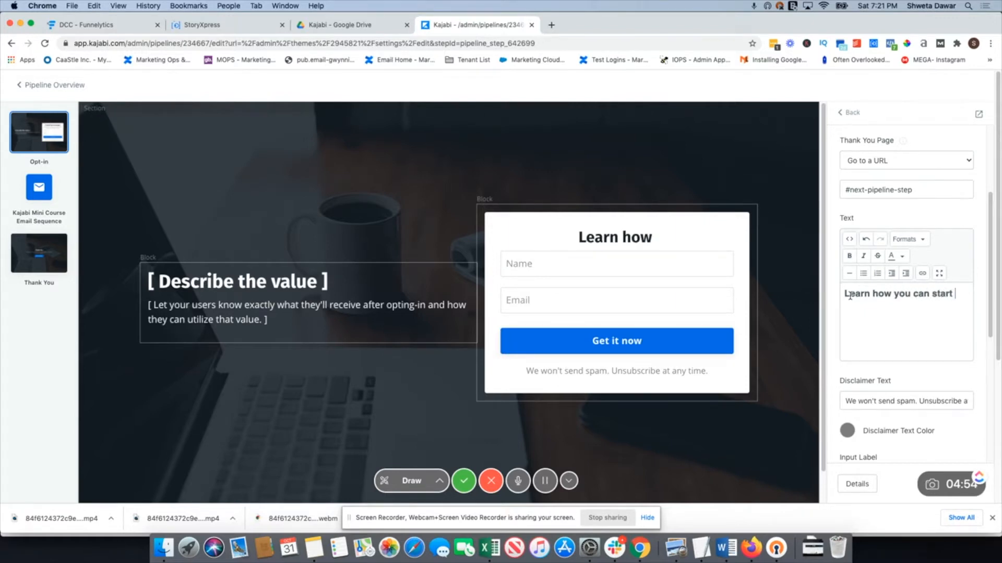
pyautogui.write('using Kajabi in ')
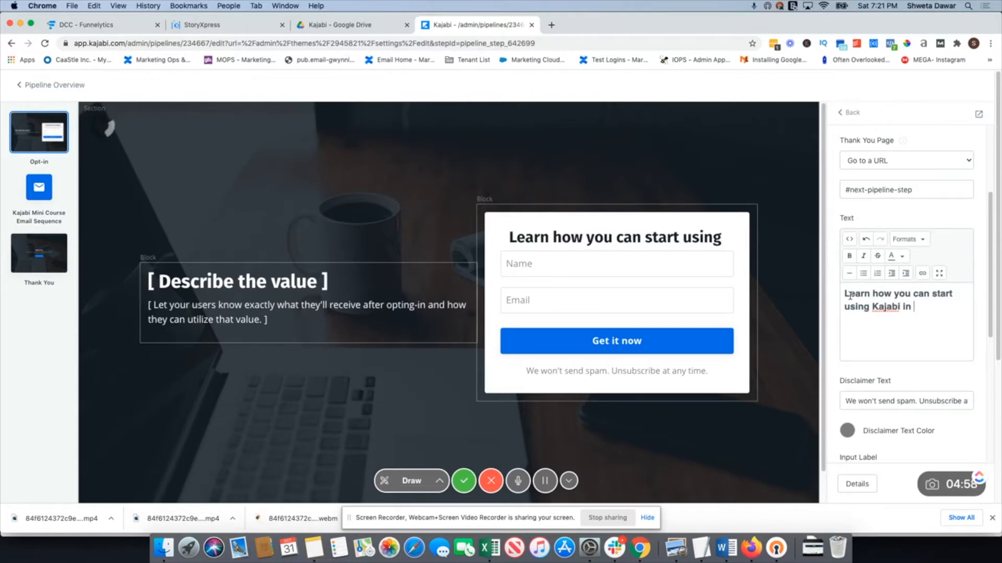
pyautogui.write('your business ')
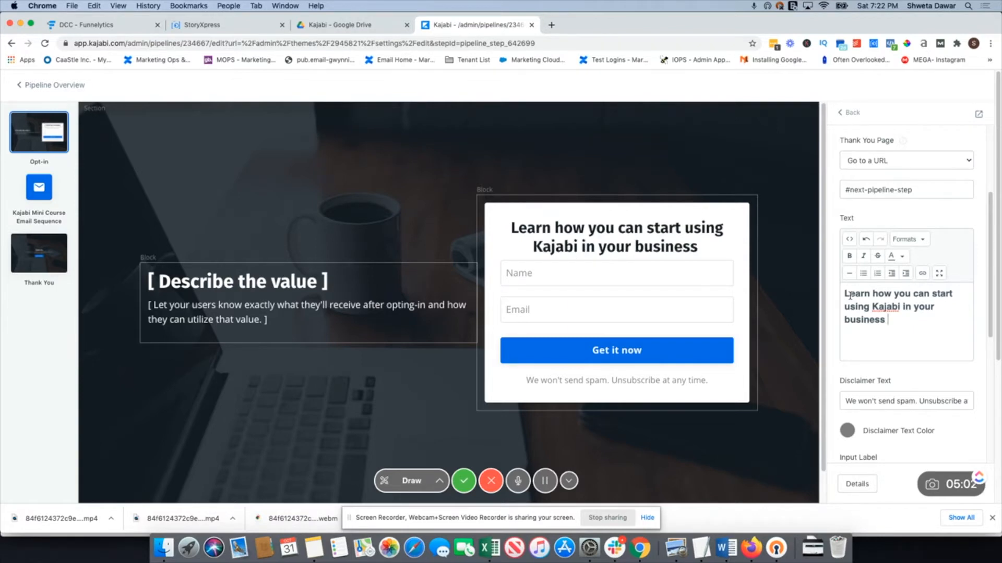
pyautogui.write('today!')
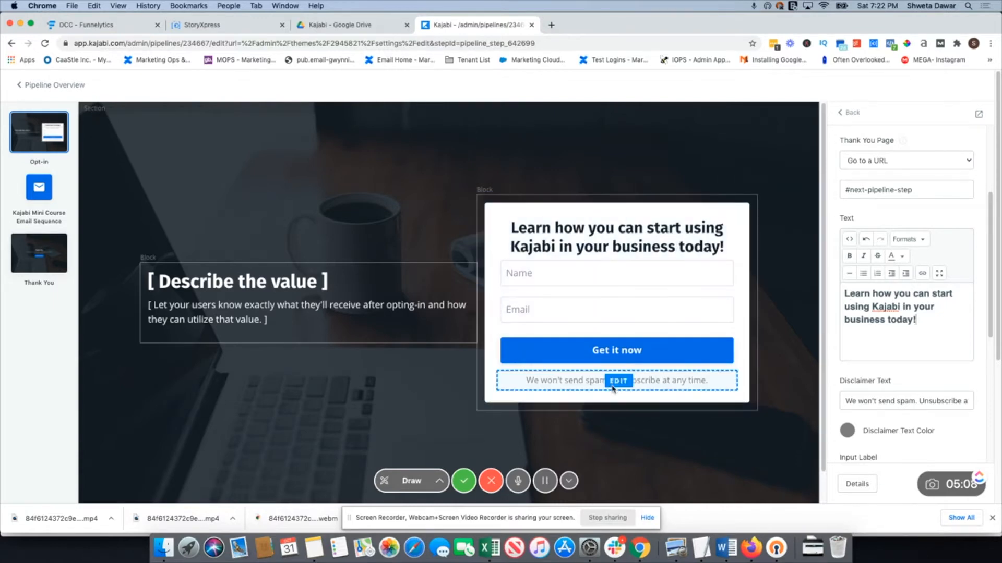
# Replace the "[ Describe the value ]" heading in the opt-in page's text block with "Build your online platform using Kajabi"
pyautogui.click(292, 295)
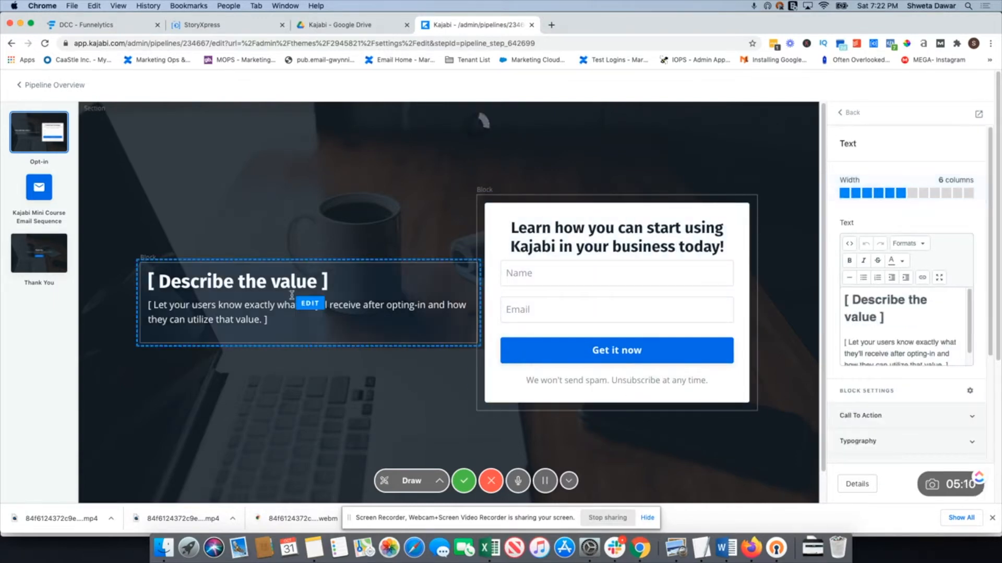
pyautogui.scroll(-1, 913, 321)
pyautogui.moveTo(885, 312); pyautogui.dragTo(848, 290)
pyautogui.write('B')
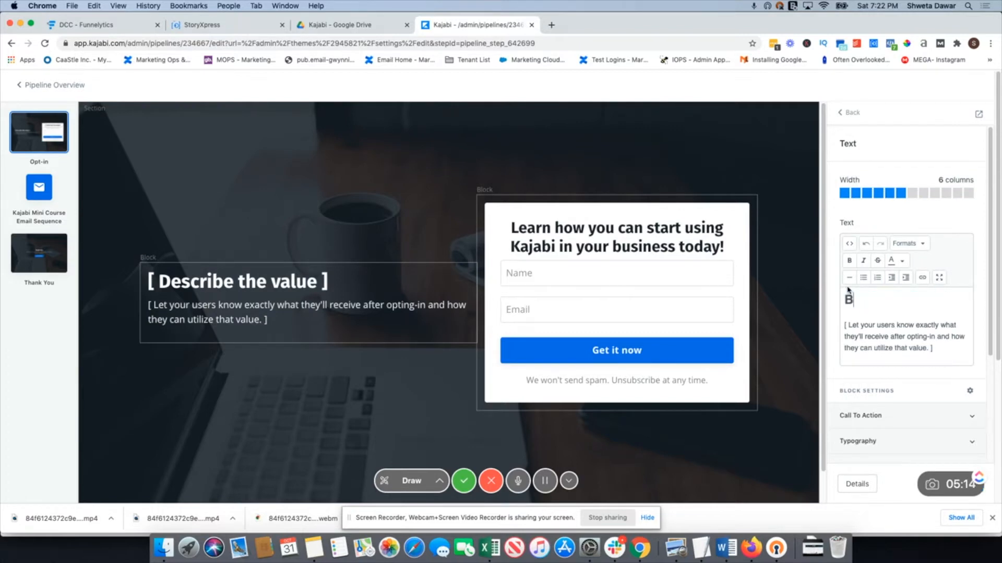
pyautogui.write('uild your online p')
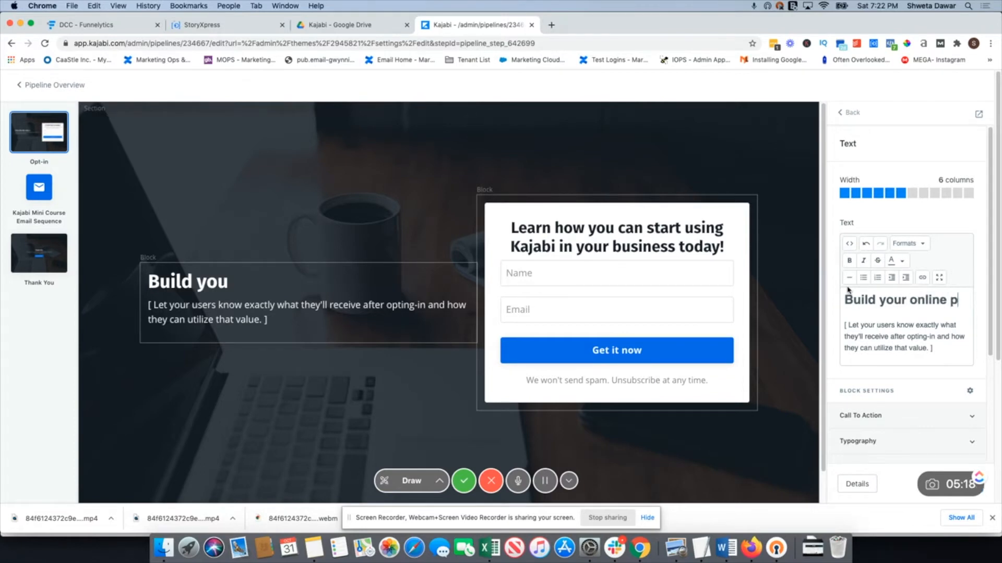
pyautogui.write('latfrom using K')
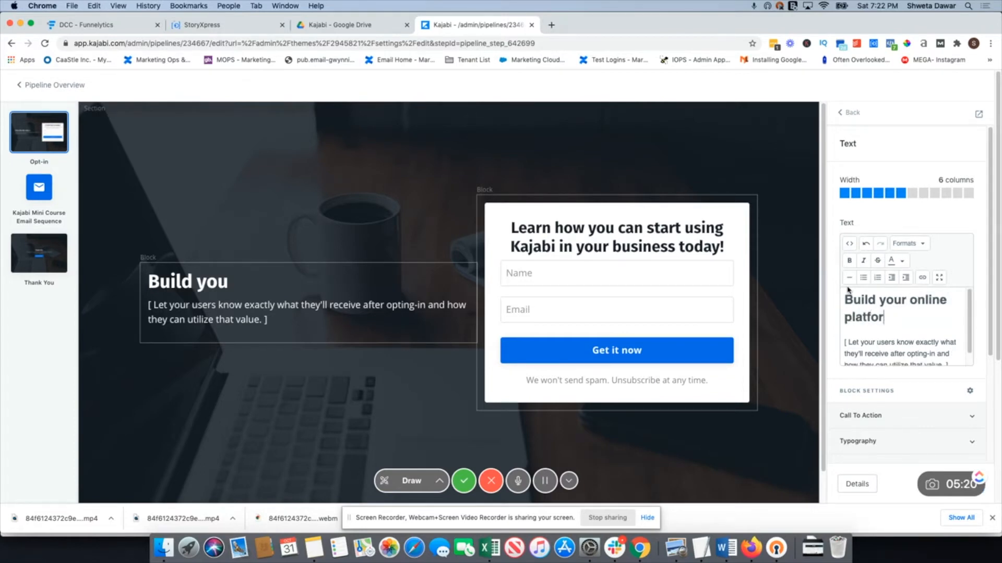
pyautogui.write('ajaib')
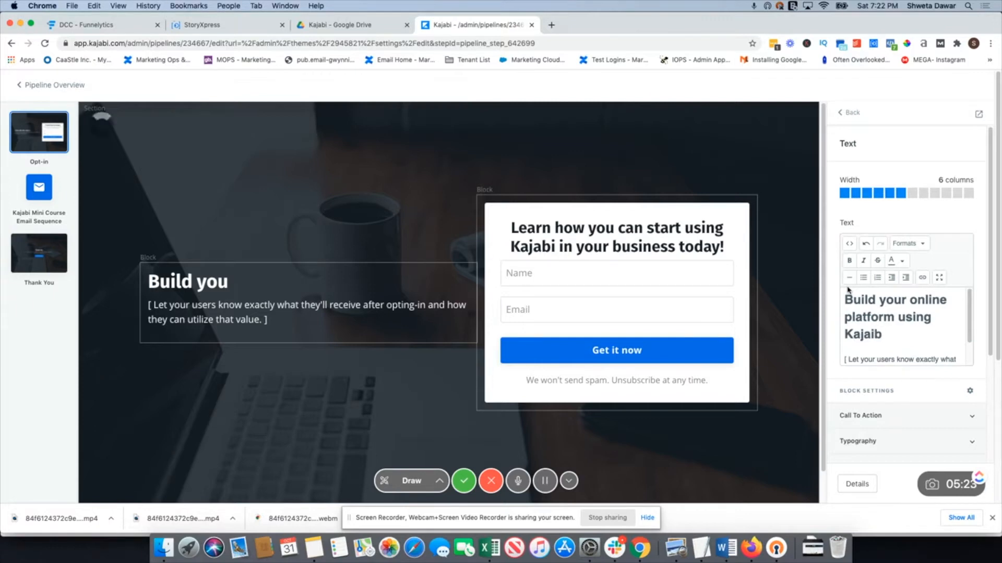
pyautogui.press('BackSpace')
pyautogui.press('BackSpace')
pyautogui.write('bi')
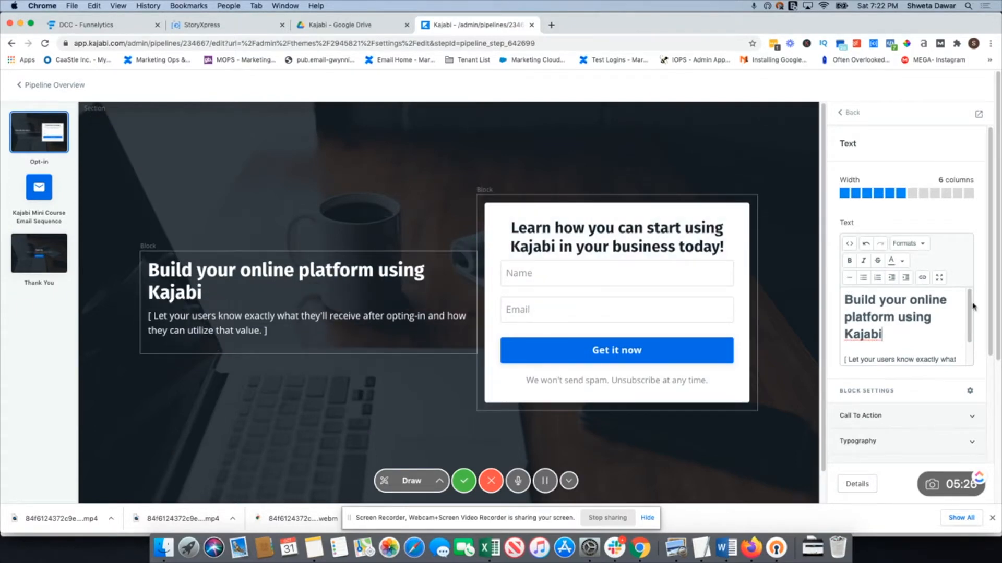
# Replace the placeholder description under the heading with "This mini-course teaches you how to create courses, pipelines and emails in Kajabi"
pyautogui.scroll(-2, 910, 313)
pyautogui.moveTo(948, 352); pyautogui.dragTo(842, 332)
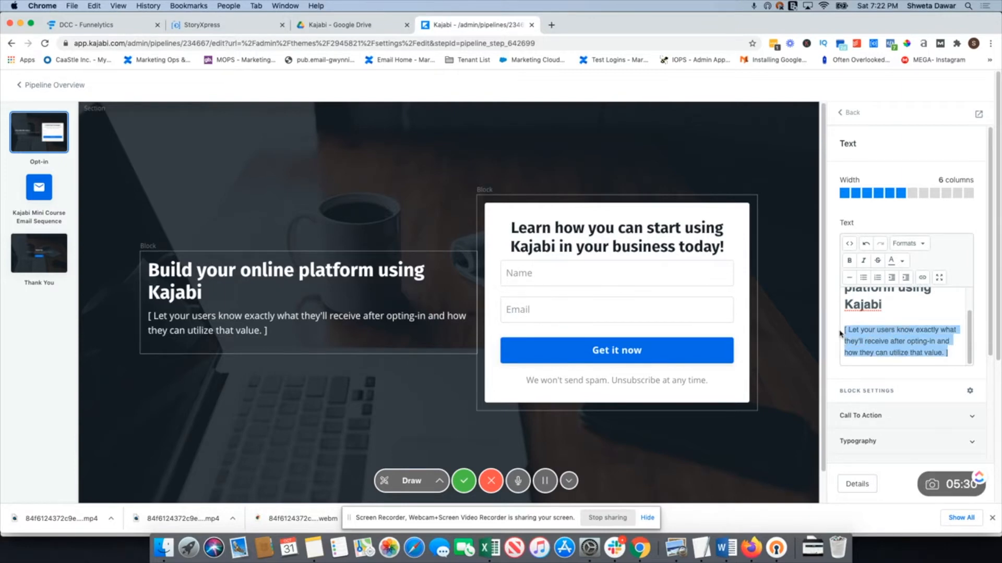
pyautogui.write('This mini-course t')
pyautogui.press('BackSpace')
pyautogui.press('BackSpace')
pyautogui.press('BackSpace')
pyautogui.press('BackSpace')
pyautogui.press('BackSpace')
pyautogui.write('eaches ')
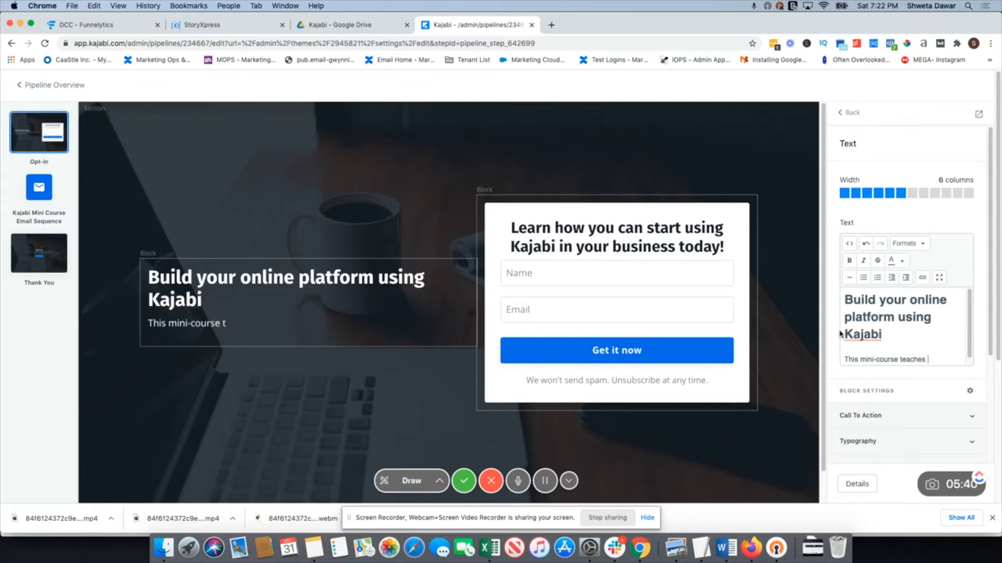
pyautogui.write('you how to create coy')
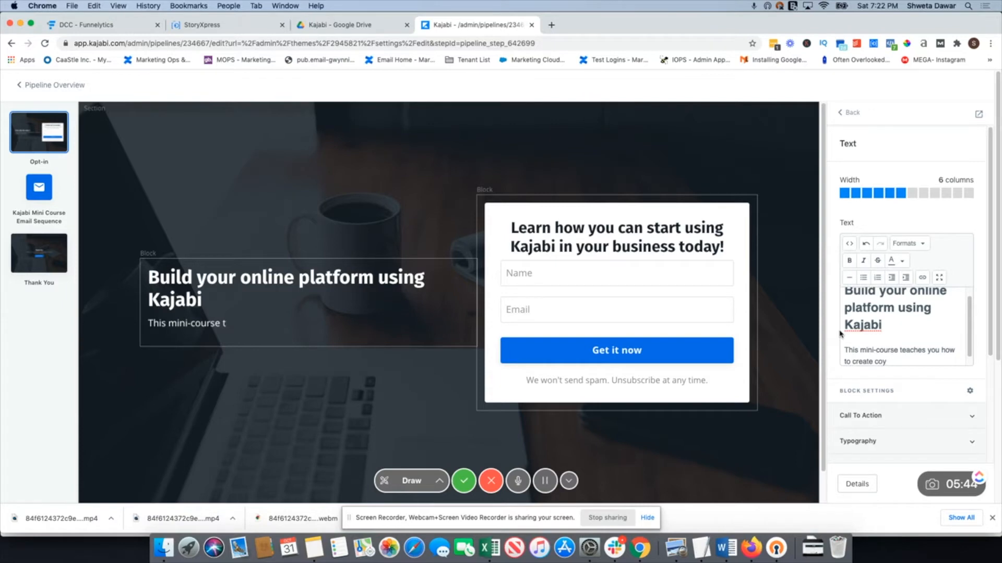
pyautogui.write('rsurse')
pyautogui.write('s, plpeli')
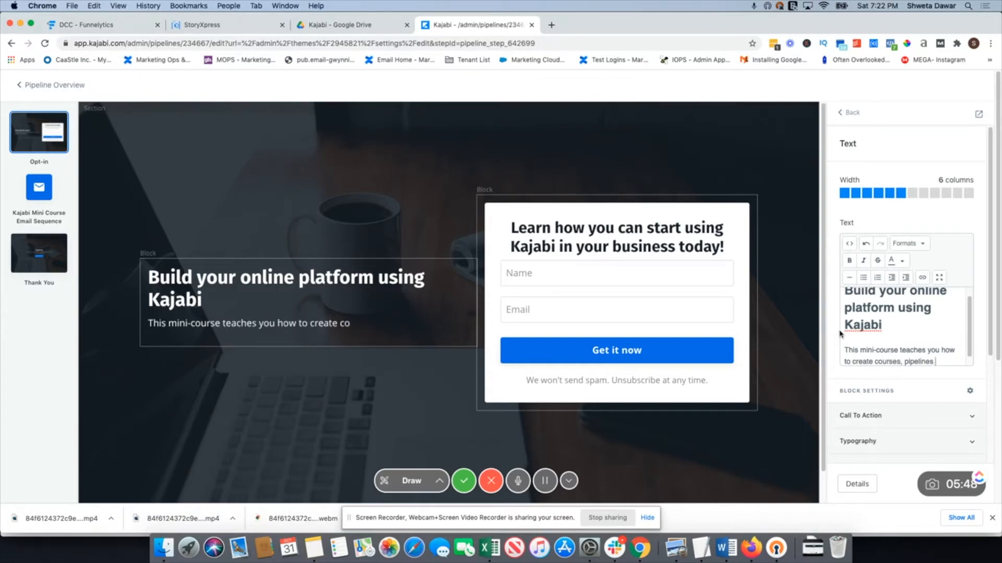
pyautogui.write('nes and emails in Kajabi')
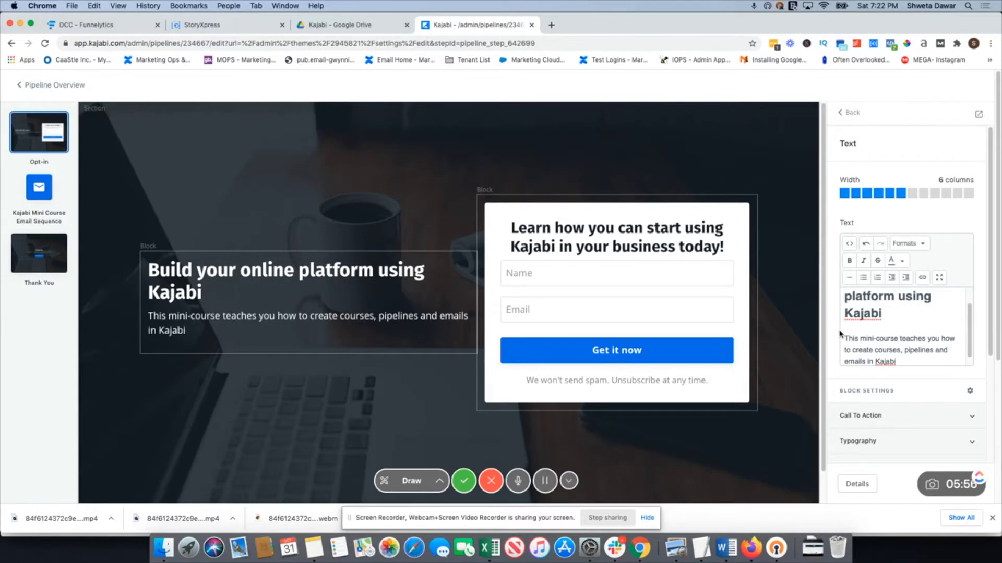
# Extend the description with ". Now you don't need to hire someone to do this work for you!"
pyautogui.write(". Now you don't need")
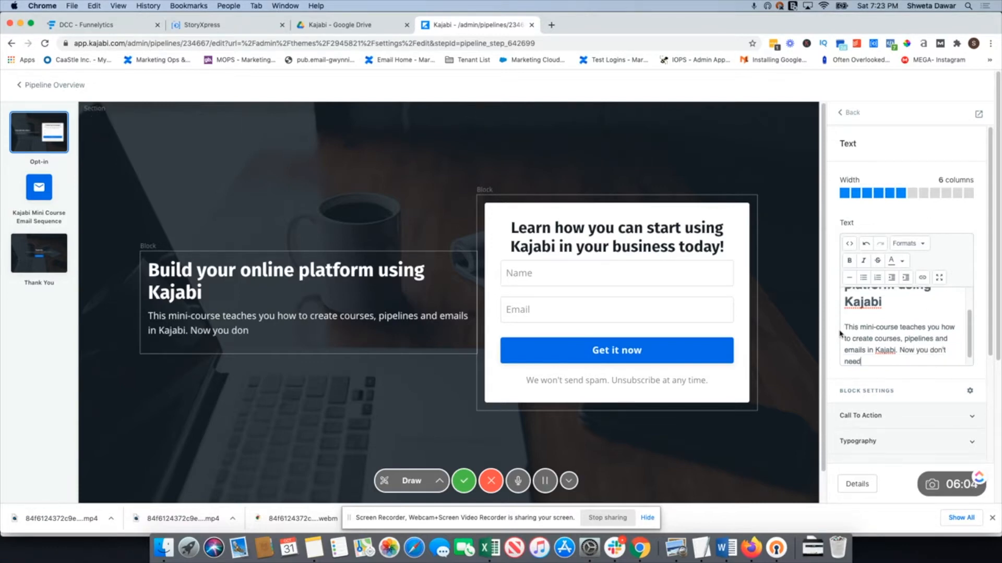
pyautogui.write(' to hire someone to do this w')
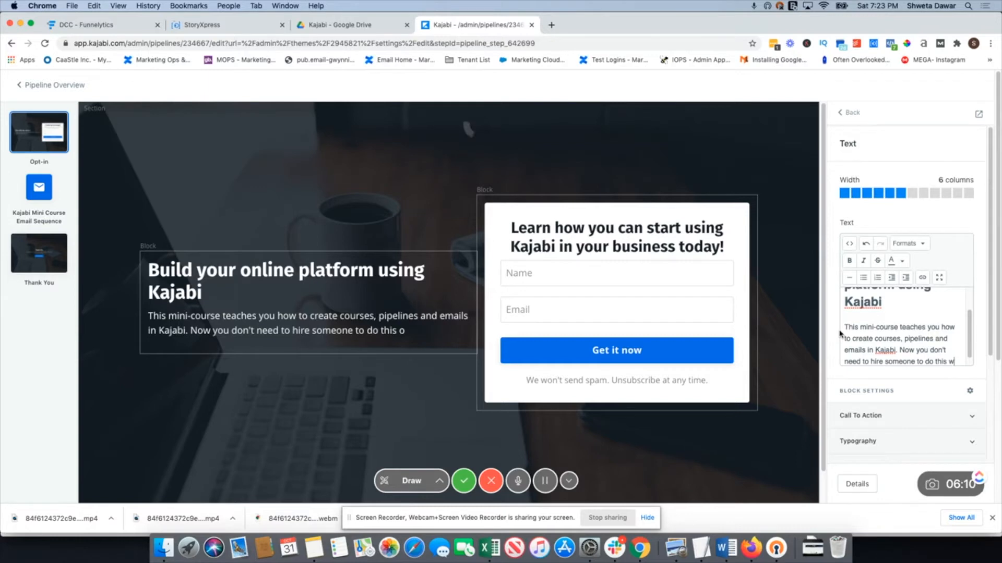
pyautogui.write('ork for you!')
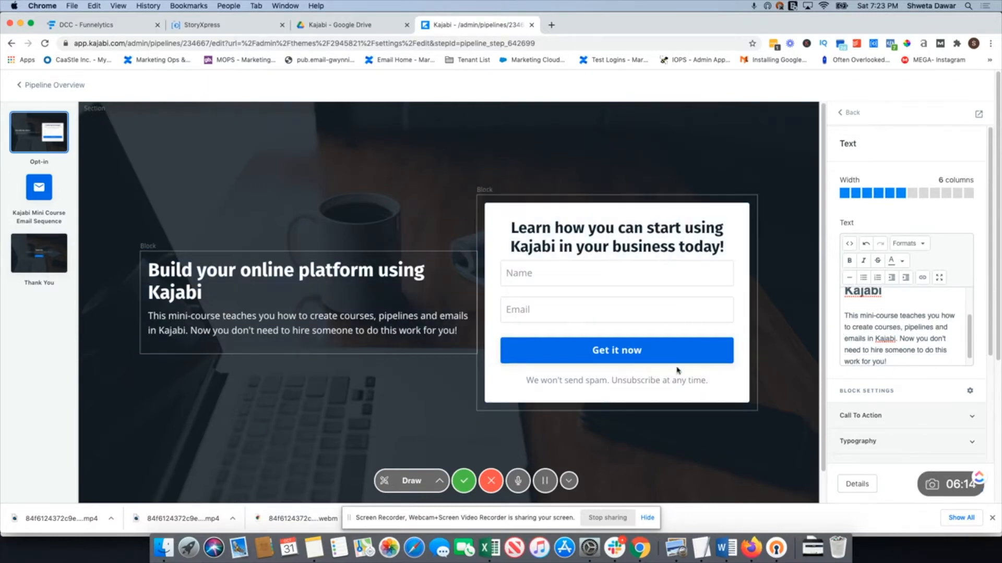
# Open the opt-in form block's settings and compare the Labels and Placeholders input styles, ending on Placeholders
pyautogui.click(618, 353)
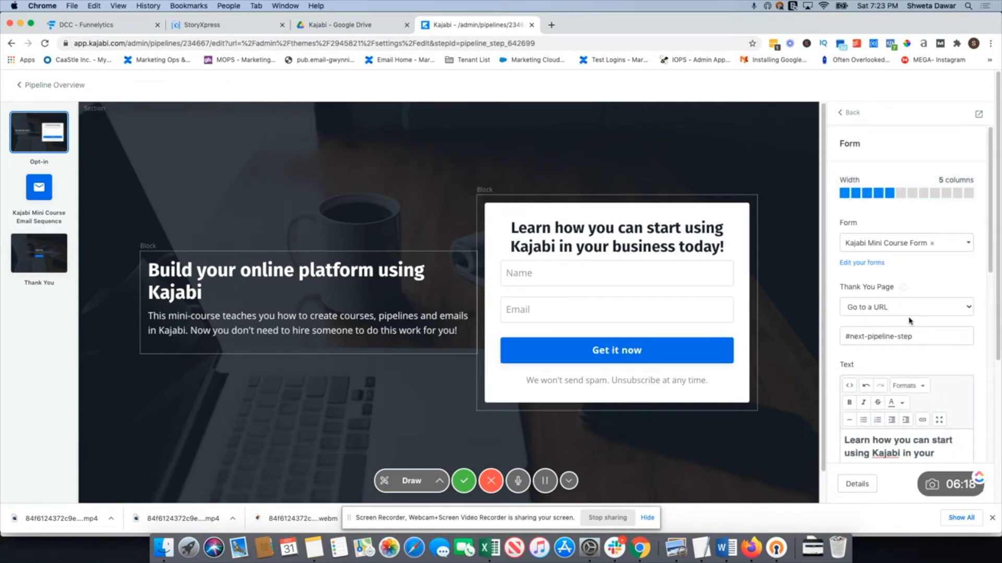
pyautogui.scroll(-10, 913, 334)
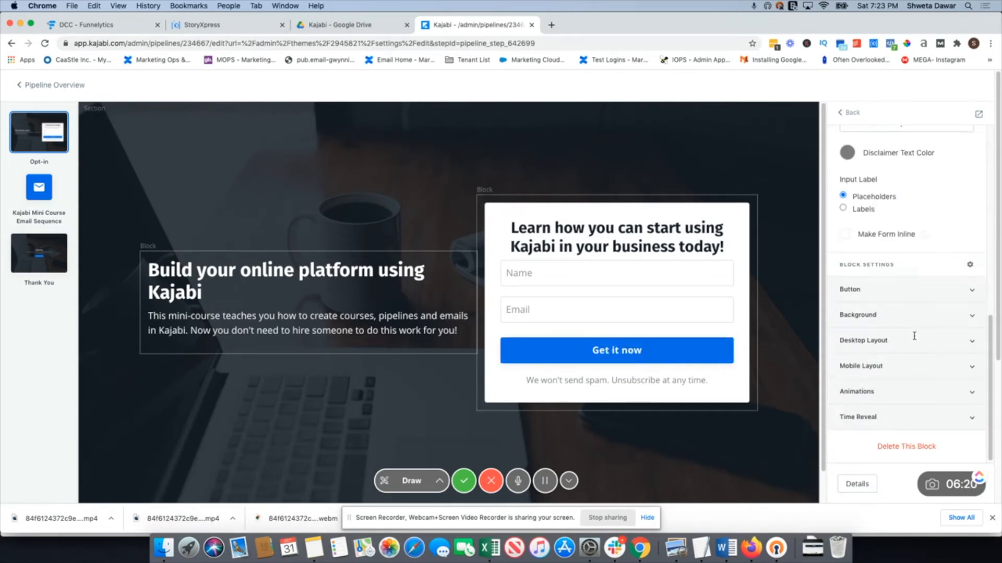
pyautogui.scroll(4, 914, 336)
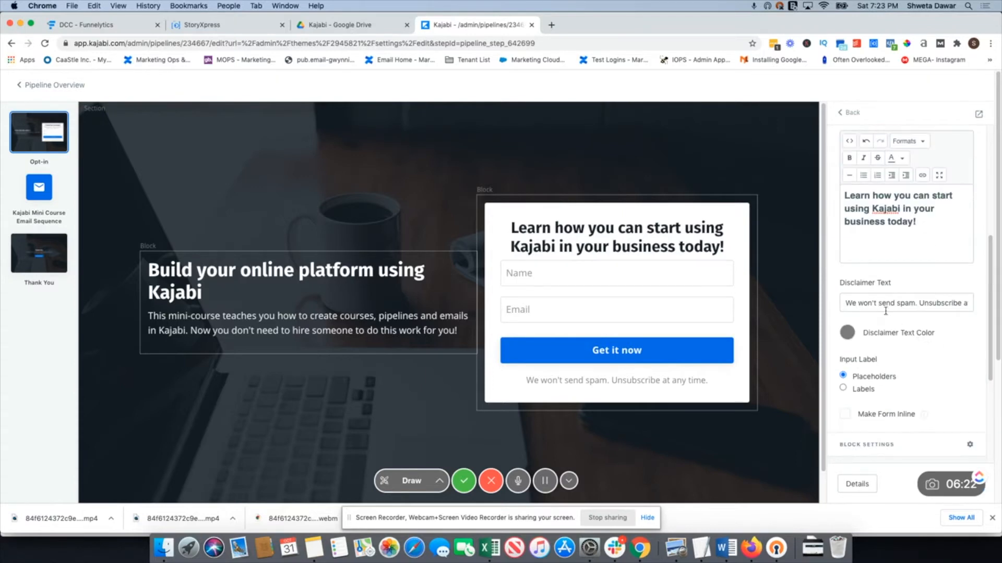
pyautogui.click(843, 389)
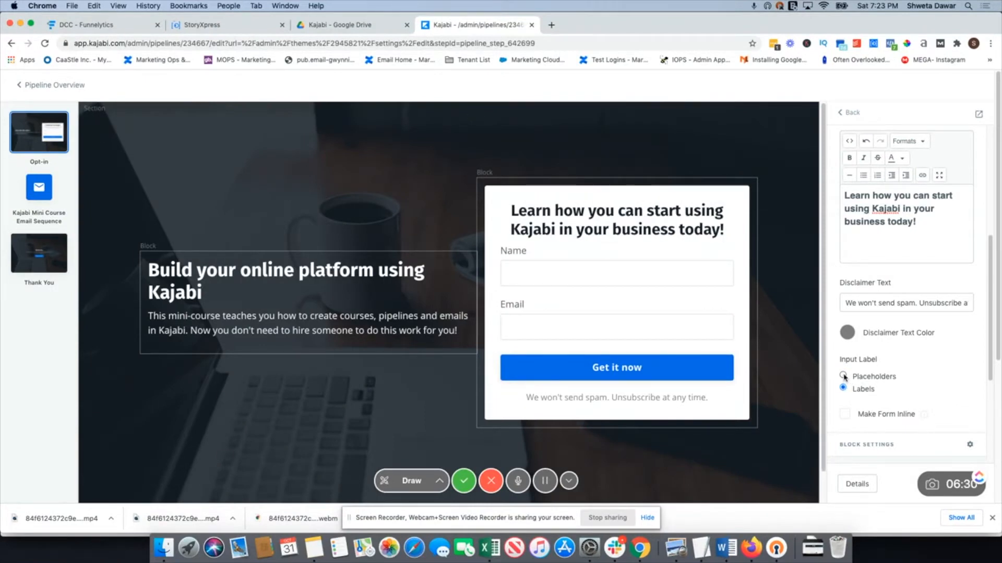
pyautogui.click(843, 376)
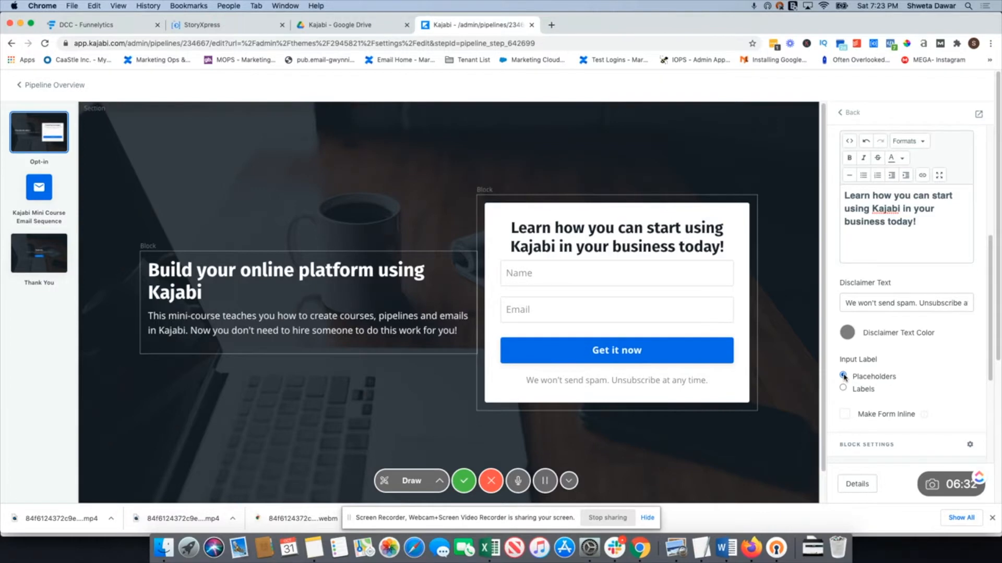
pyautogui.click(843, 388)
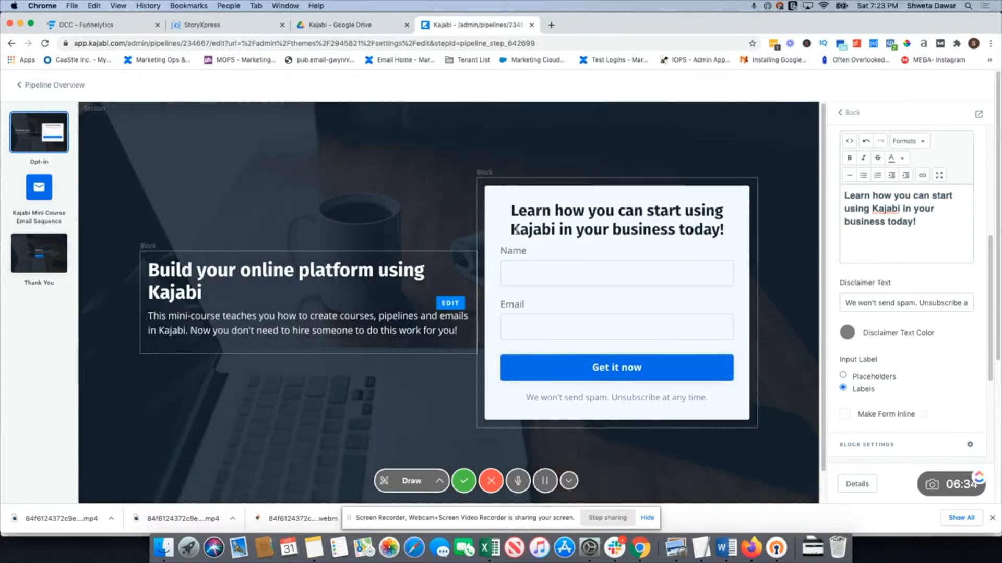
pyautogui.click(844, 375)
# Review the form's Thank You Page destination options, keeping Go to a URL
pyautogui.scroll(5, 959, 360)
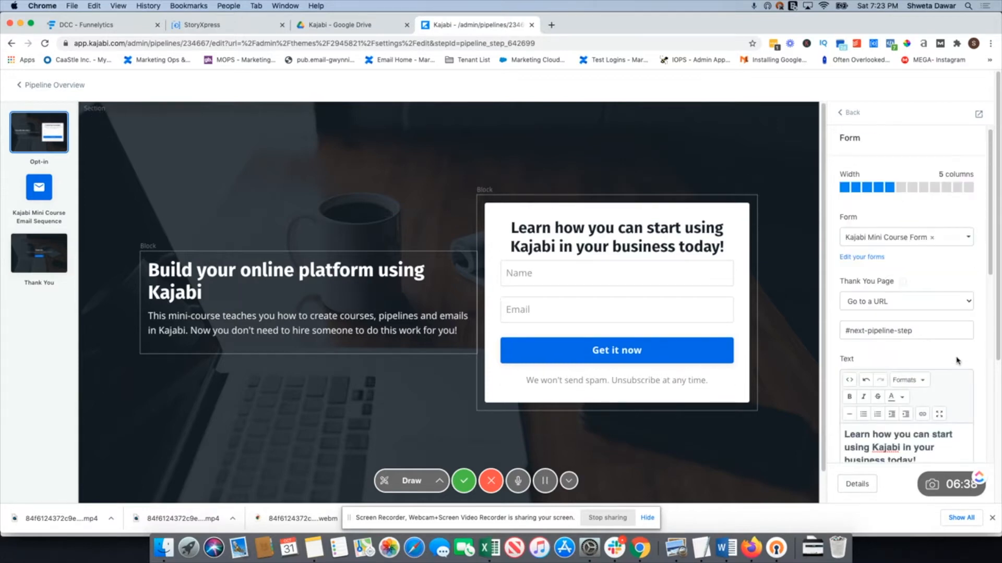
pyautogui.click(906, 302)
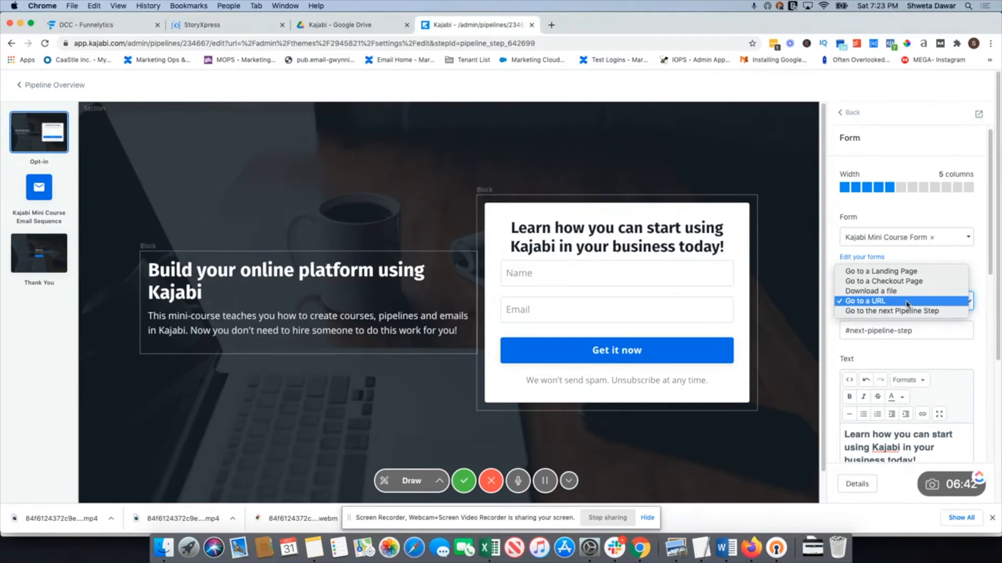
pyautogui.click(907, 303)
pyautogui.moveTo(911, 285)
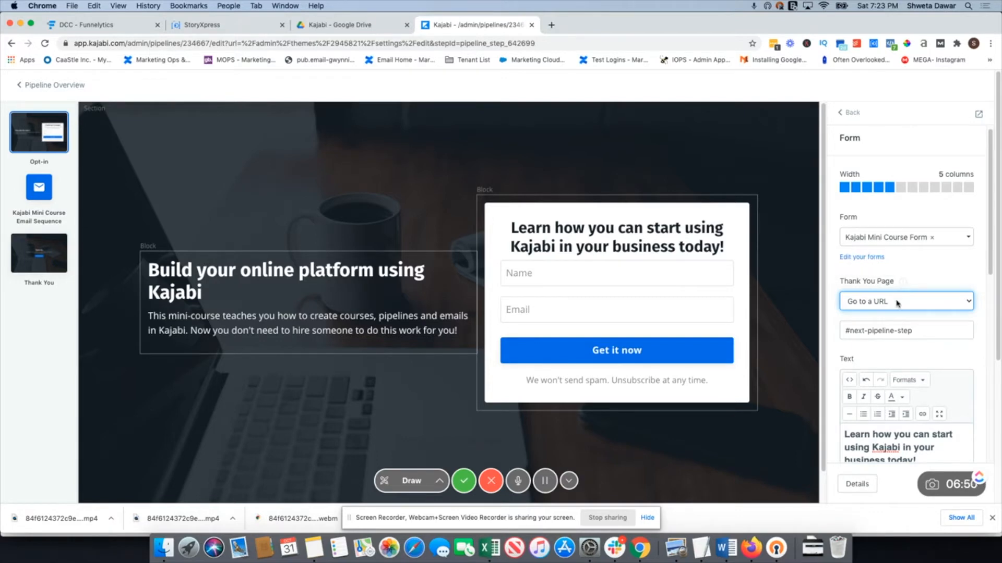
pyautogui.click(897, 305)
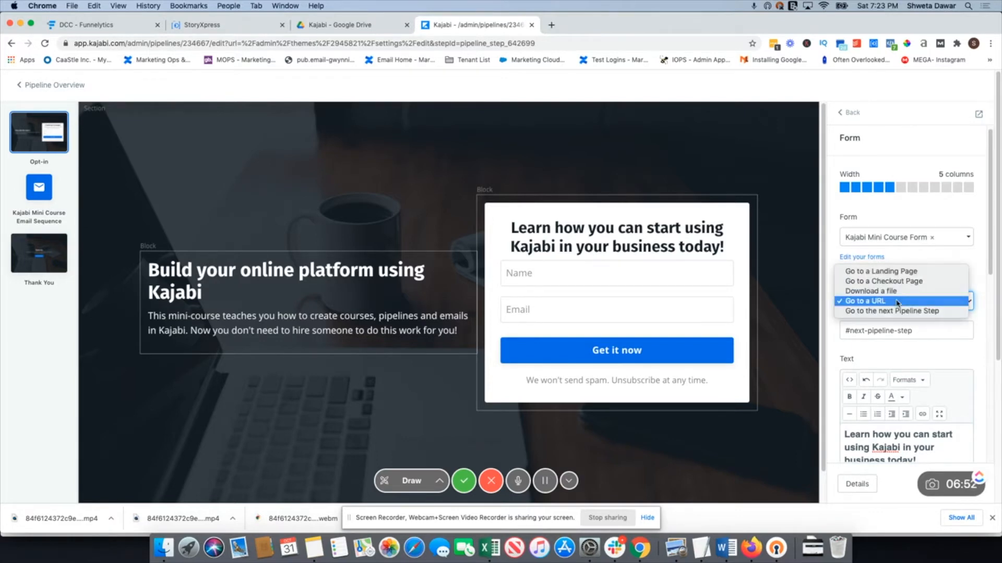
pyautogui.click(898, 301)
pyautogui.click(897, 301)
pyautogui.click(878, 353)
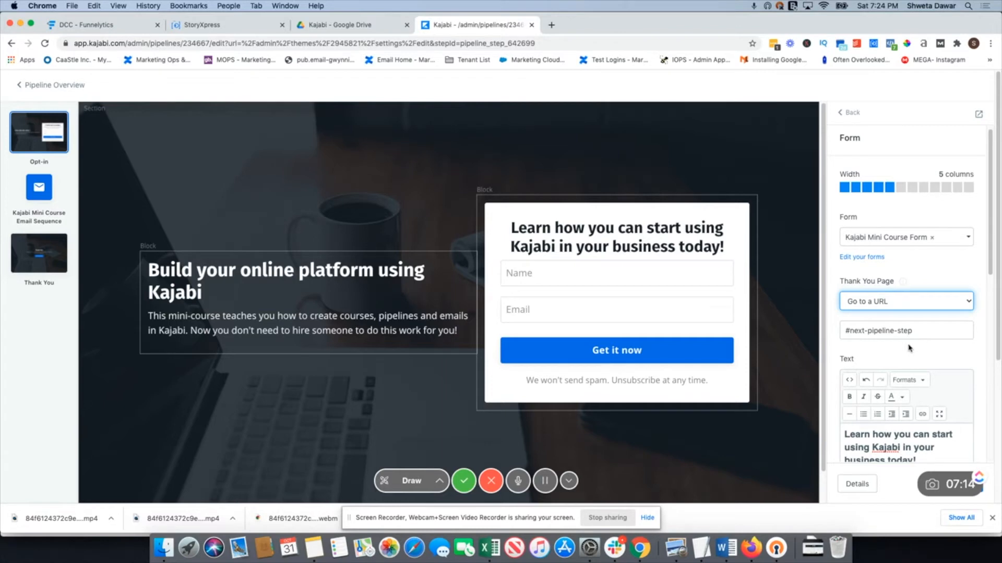
# Review the Background and Desktop Layout settings of the opt-in form block
pyautogui.scroll(-10, 906, 348)
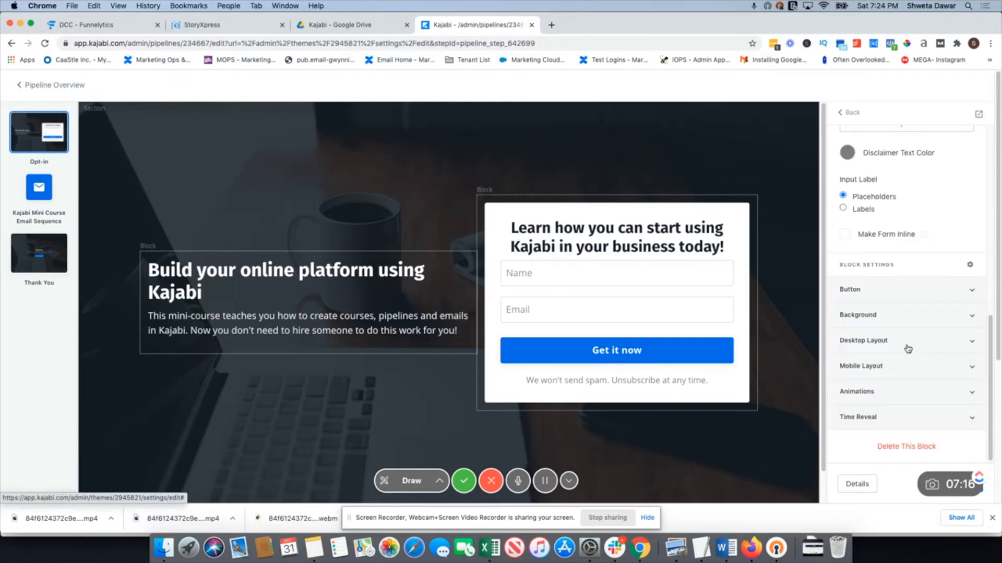
pyautogui.click(876, 317)
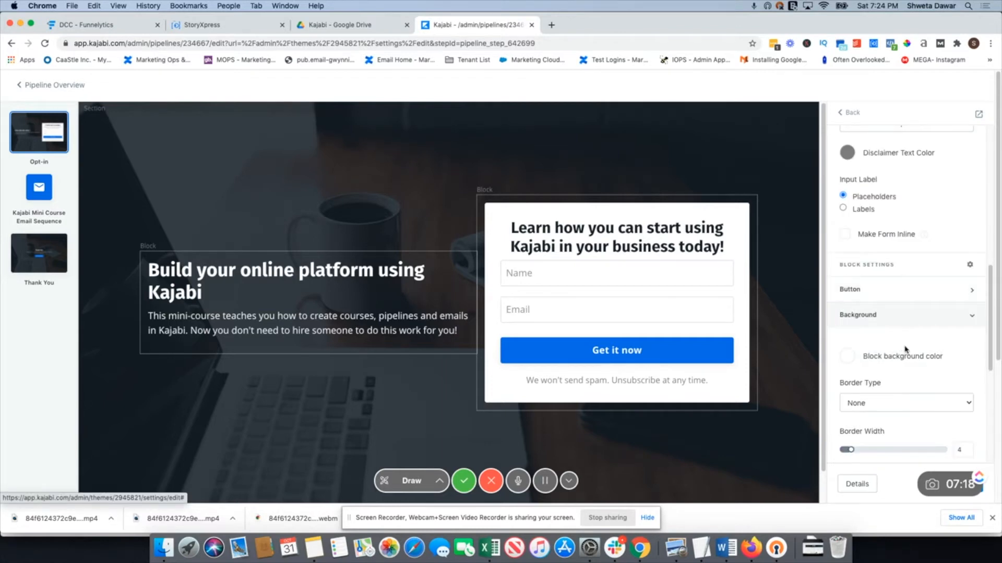
pyautogui.scroll(-5, 877, 319)
pyautogui.scroll(-3, 856, 292)
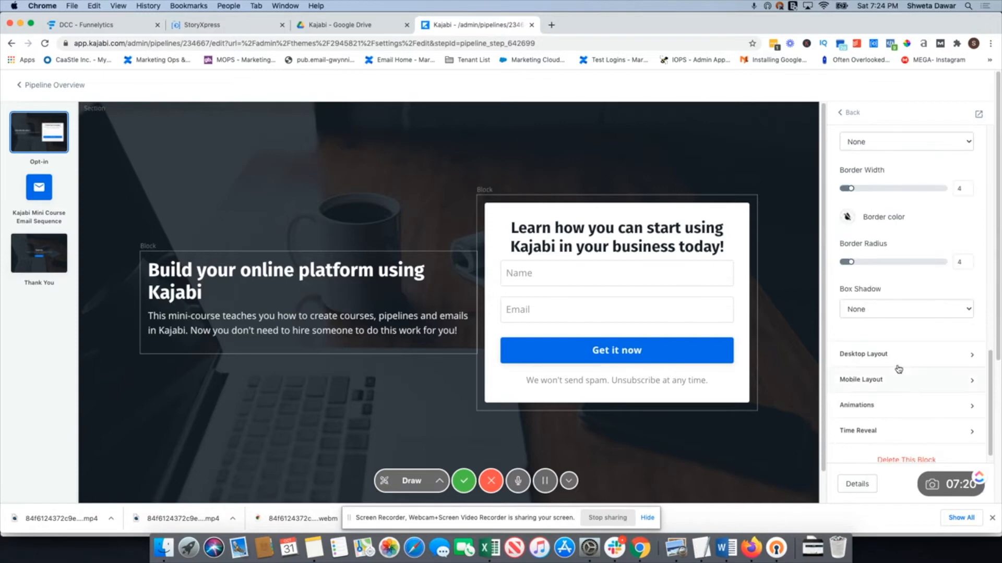
pyautogui.click(898, 357)
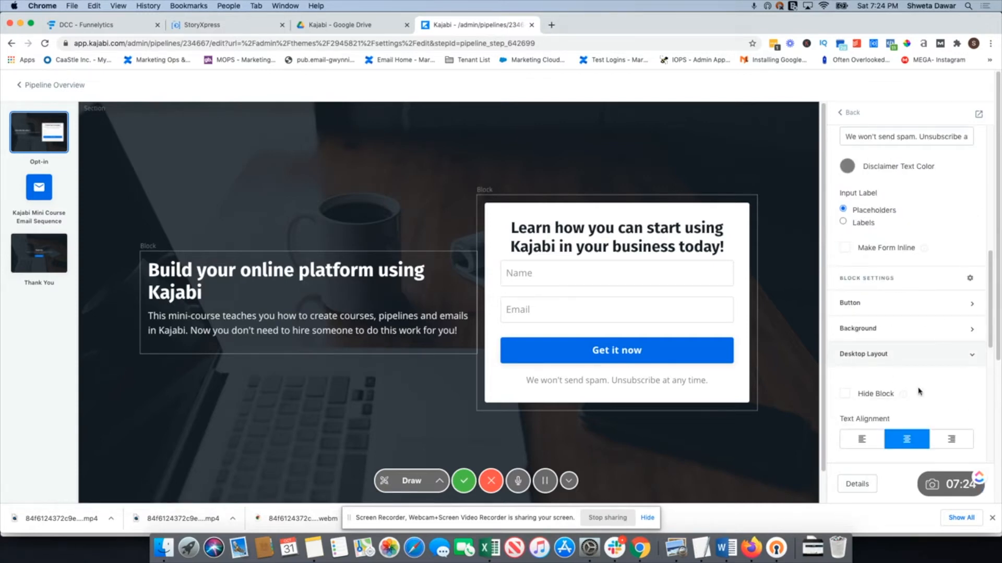
pyautogui.scroll(-5, 919, 391)
pyautogui.scroll(-4, 919, 391)
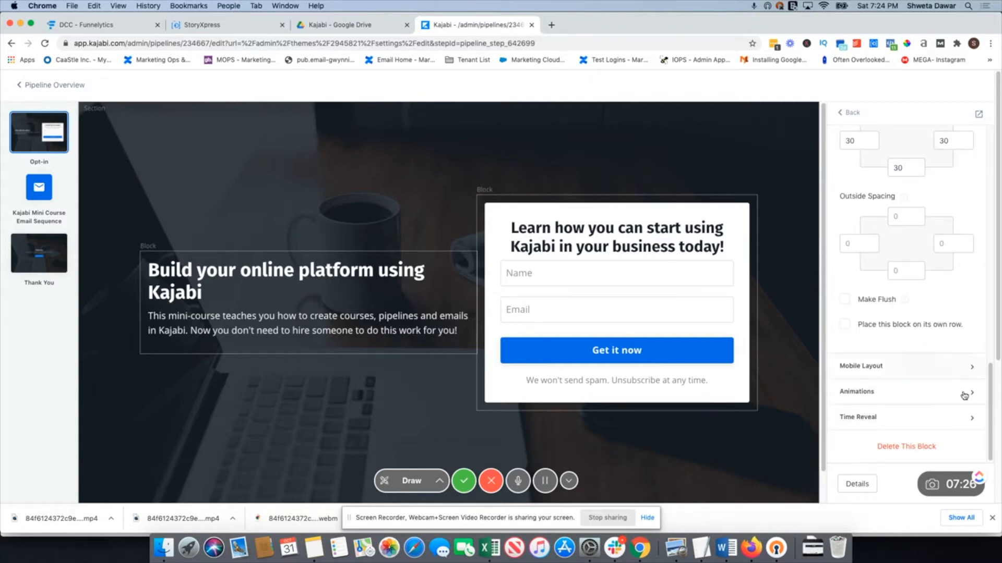
# Examine the form block's Animations settings and its Time Reveal event and offset options
pyautogui.click(918, 393)
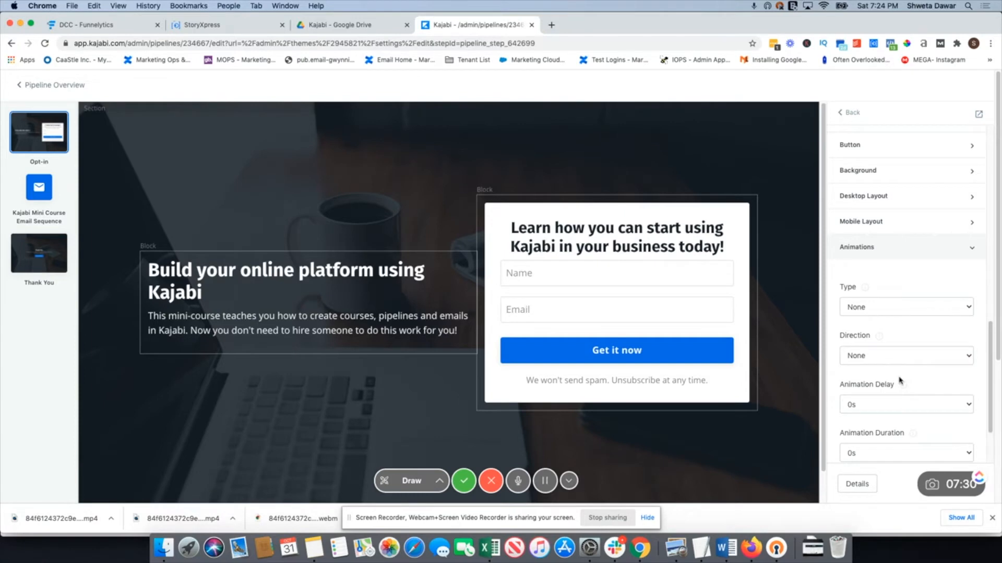
pyautogui.click(888, 308)
pyautogui.click(888, 308)
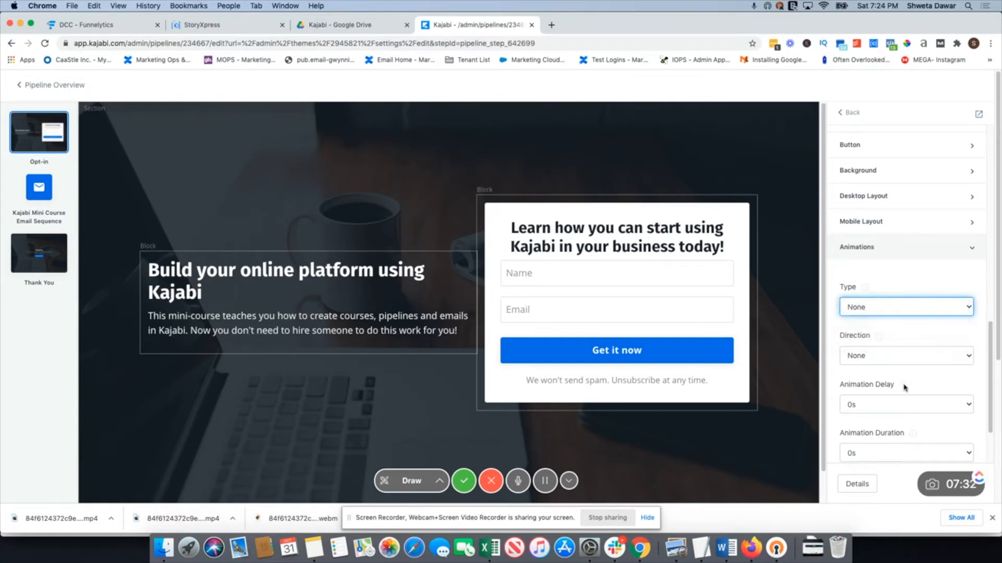
pyautogui.scroll(-3, 902, 381)
pyautogui.click(908, 420)
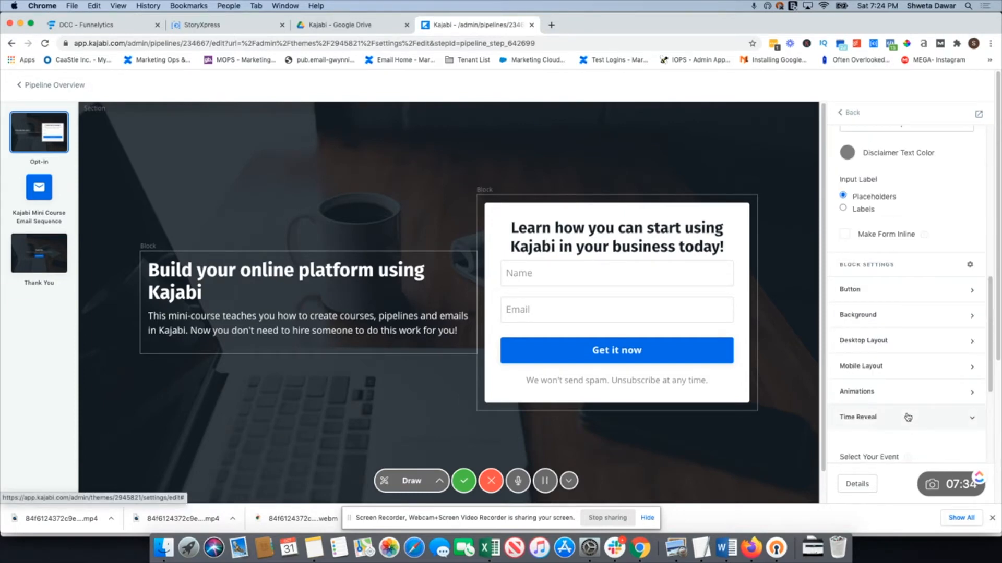
pyautogui.scroll(-3, 906, 407)
pyautogui.scroll(2, 861, 334)
pyautogui.moveTo(907, 330)
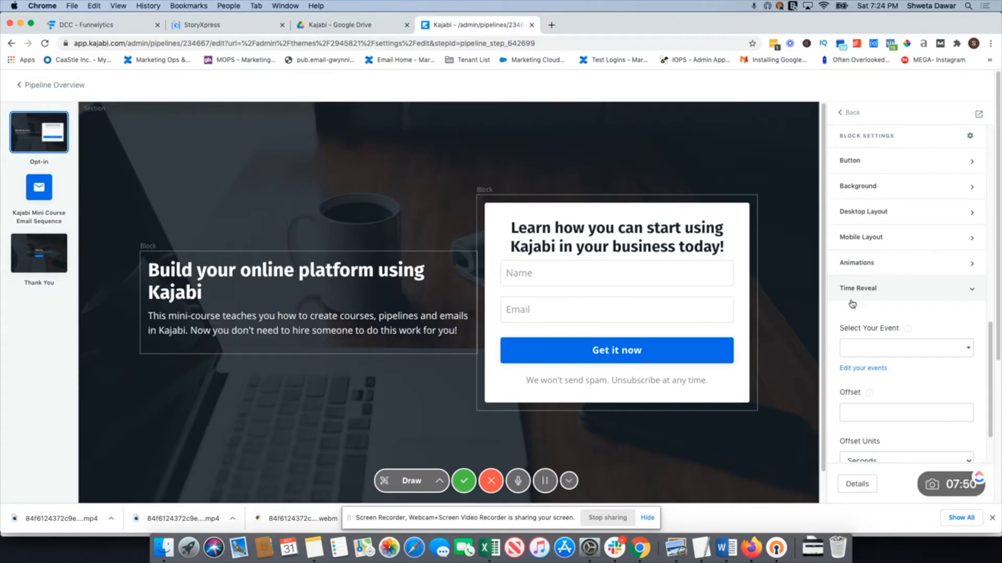
pyautogui.scroll(-3, 894, 362)
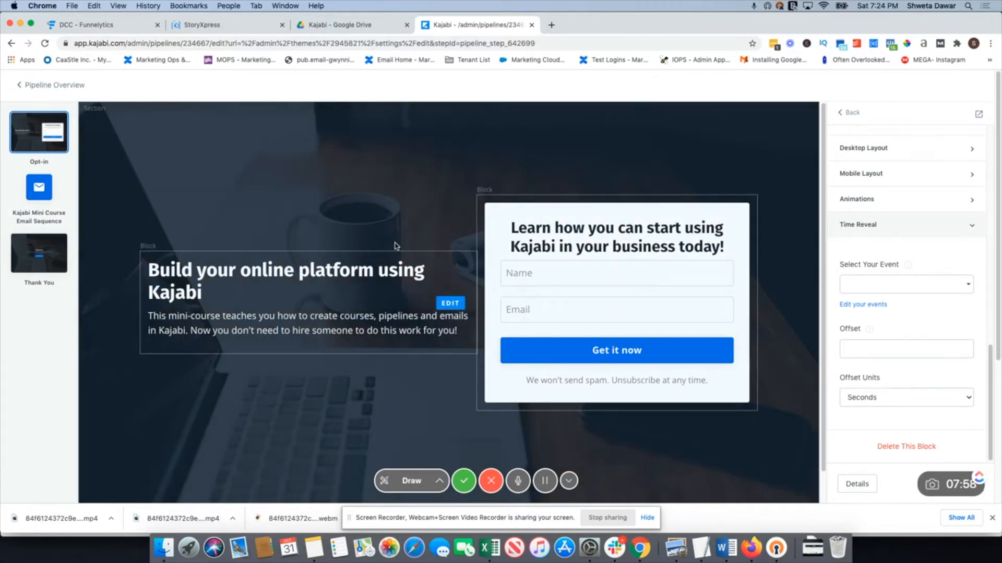
# Indent both the heading and the paragraph of the opt-in page's "Build your online platform using Kajabi" text block by one level
pyautogui.click(228, 278)
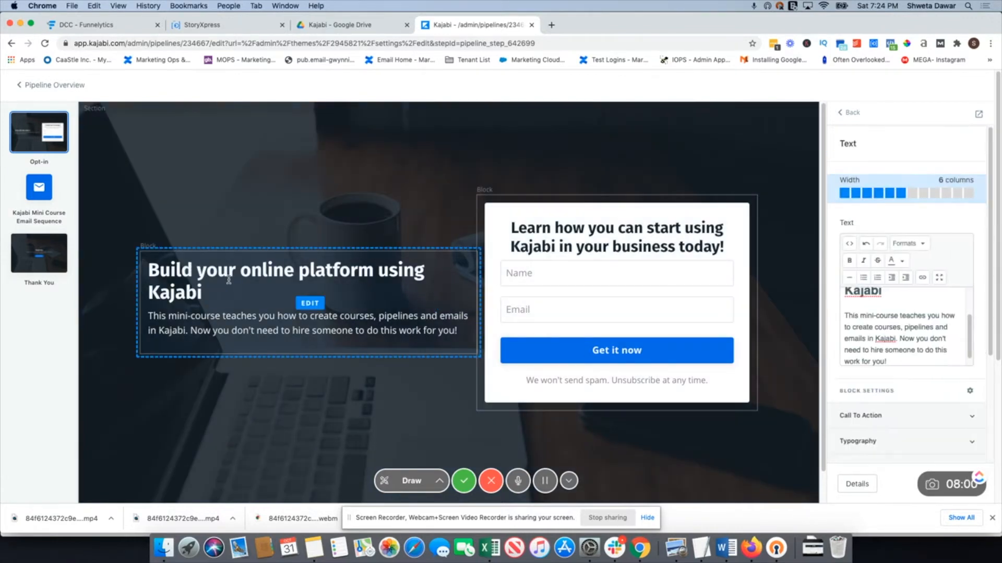
pyautogui.scroll(3, 892, 313)
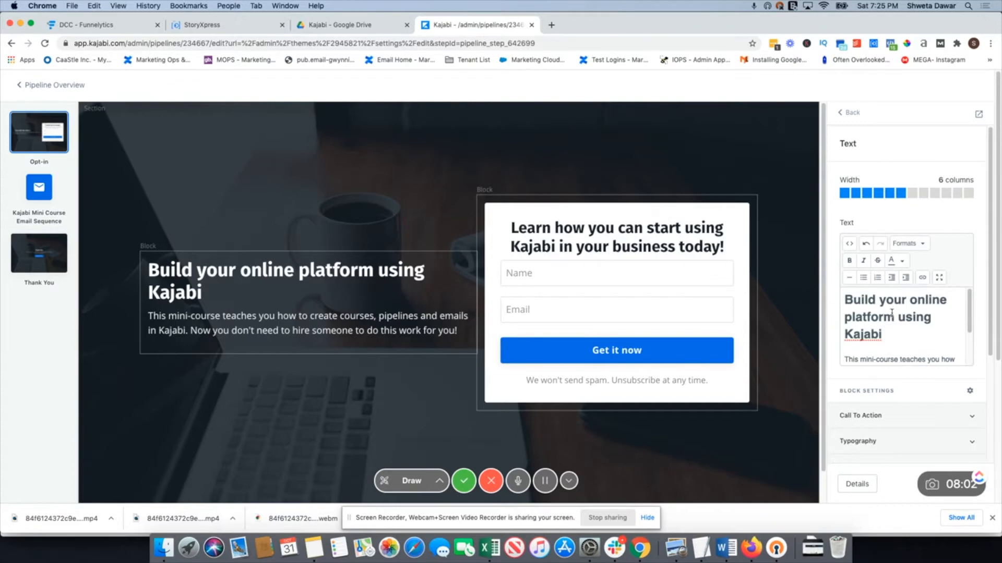
pyautogui.moveTo(881, 334); pyautogui.dragTo(842, 302)
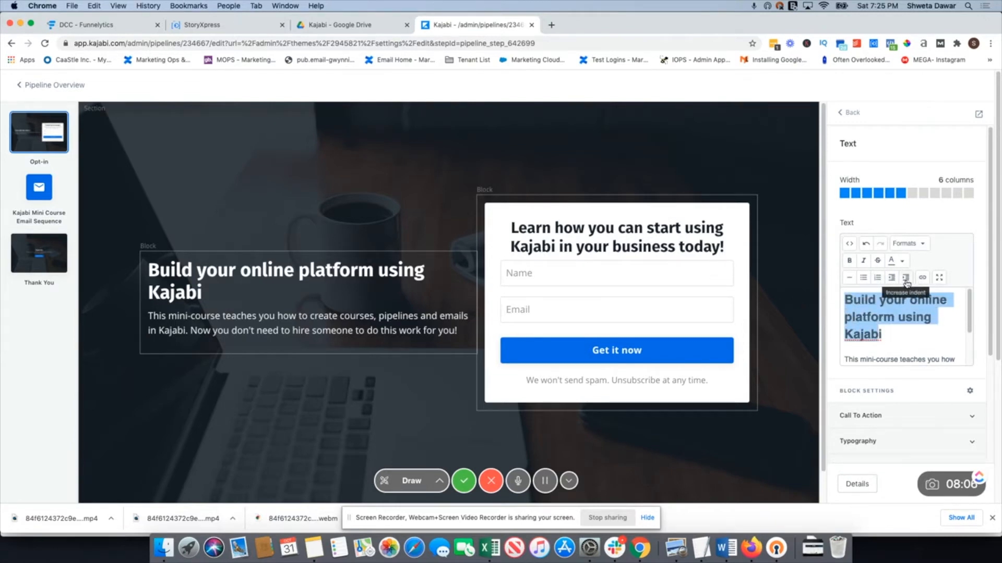
pyautogui.click(921, 247)
pyautogui.click(921, 247)
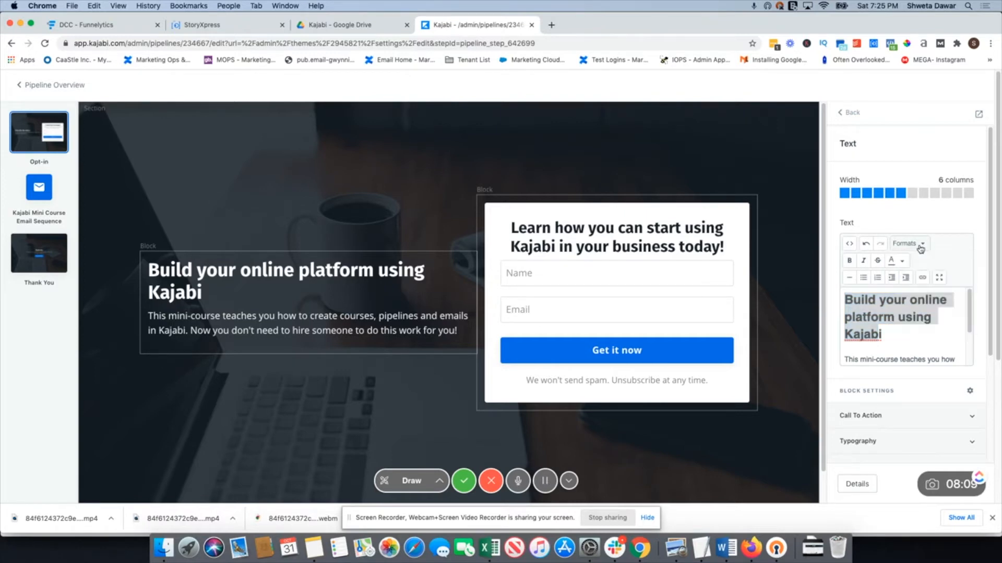
pyautogui.click(905, 277)
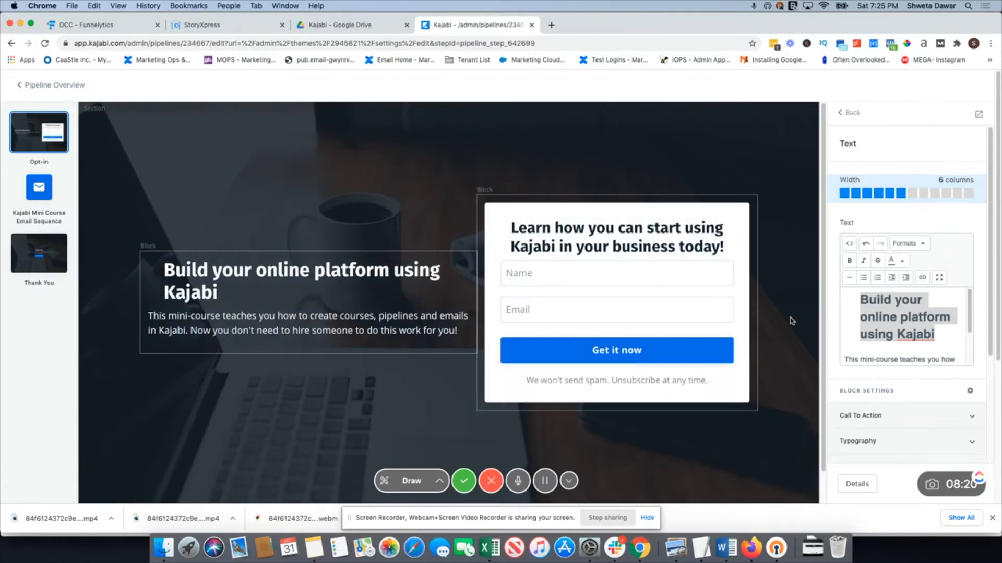
pyautogui.scroll(-2, 914, 327)
pyautogui.scroll(2, 914, 326)
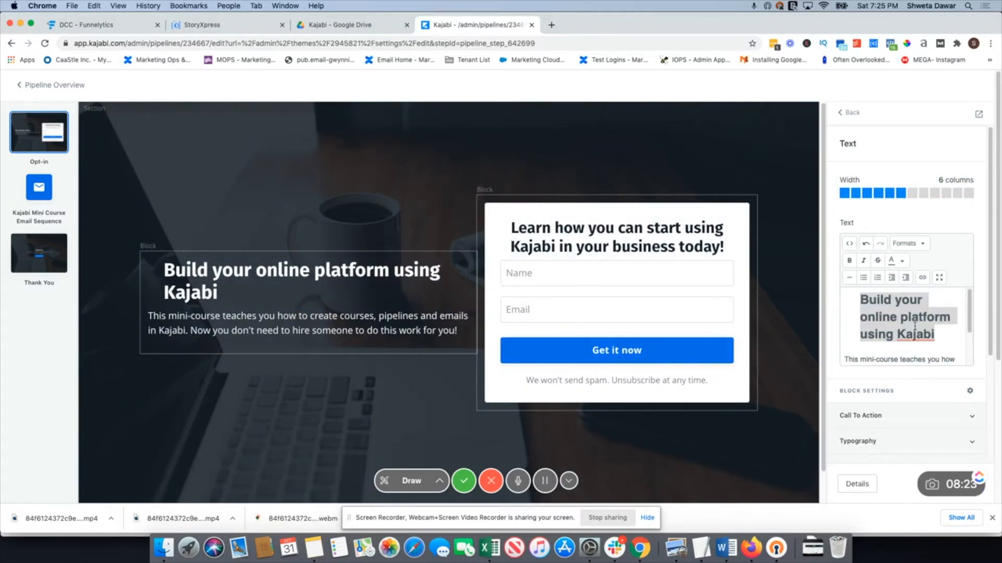
pyautogui.click(892, 285)
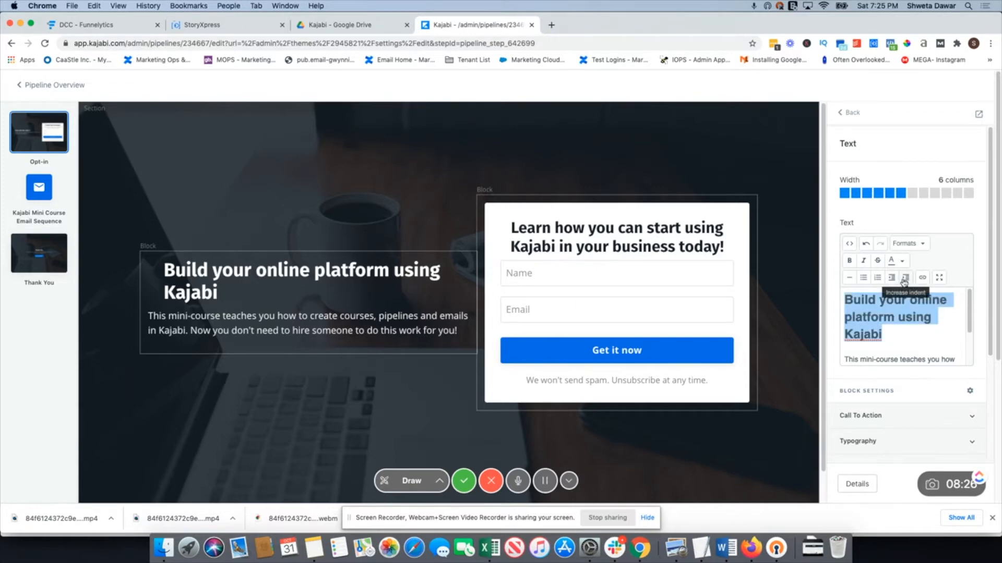
pyautogui.click(906, 277)
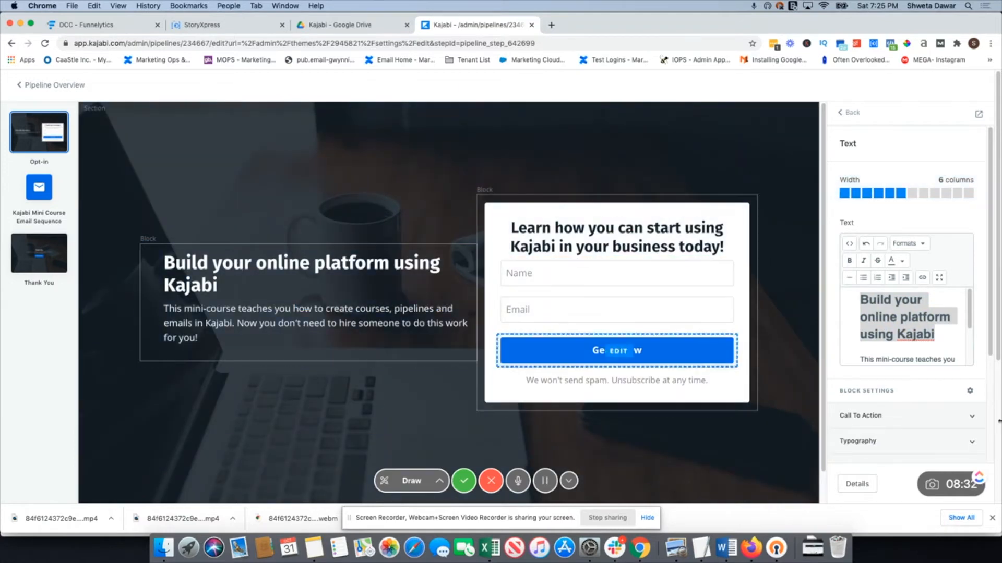
# Review the text block's Call To Action settings, including button action, colors, width, style, size and border radius
pyautogui.scroll(-3, 942, 376)
pyautogui.click(904, 269)
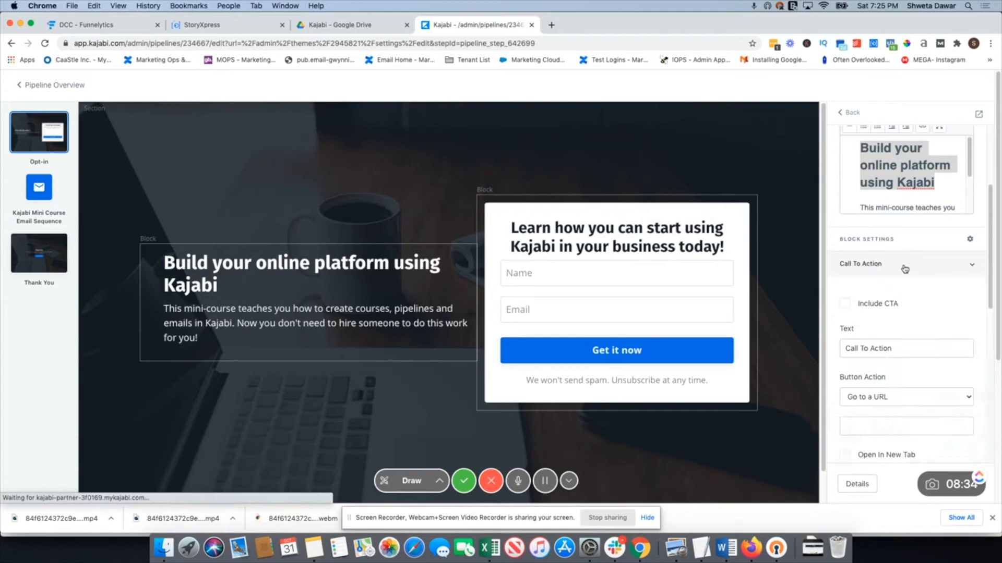
pyautogui.scroll(-5, 952, 358)
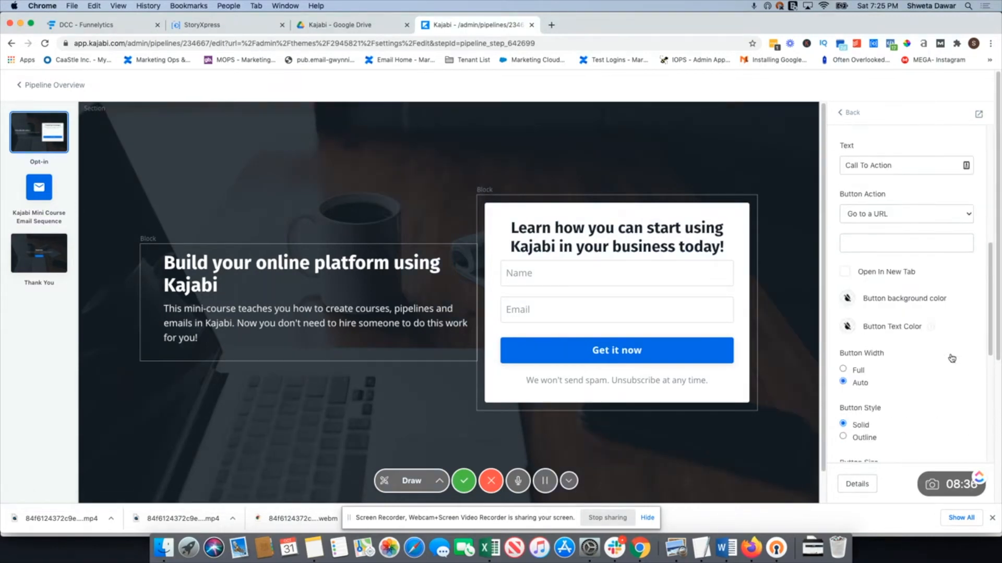
pyautogui.scroll(-6, 950, 357)
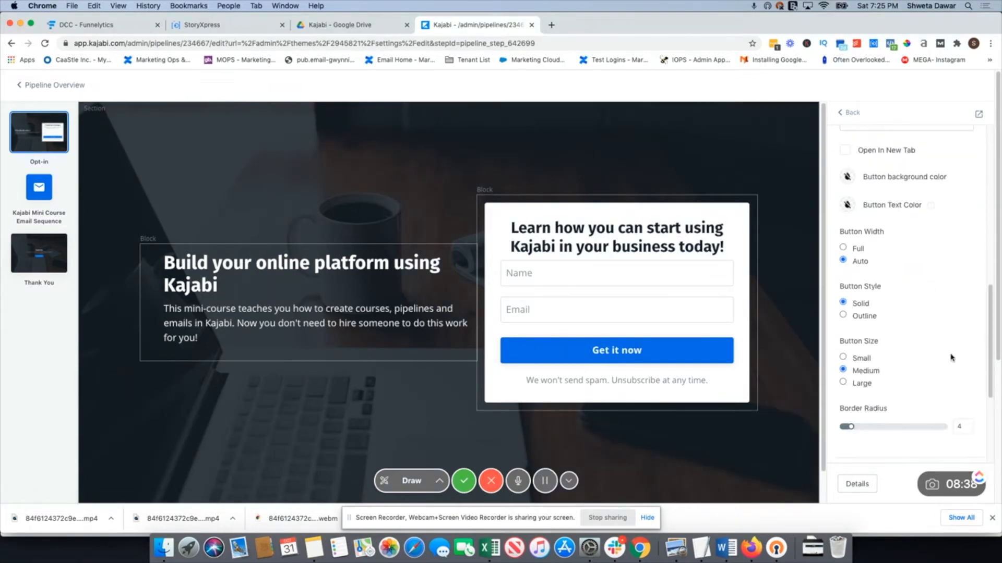
pyautogui.scroll(6, 951, 358)
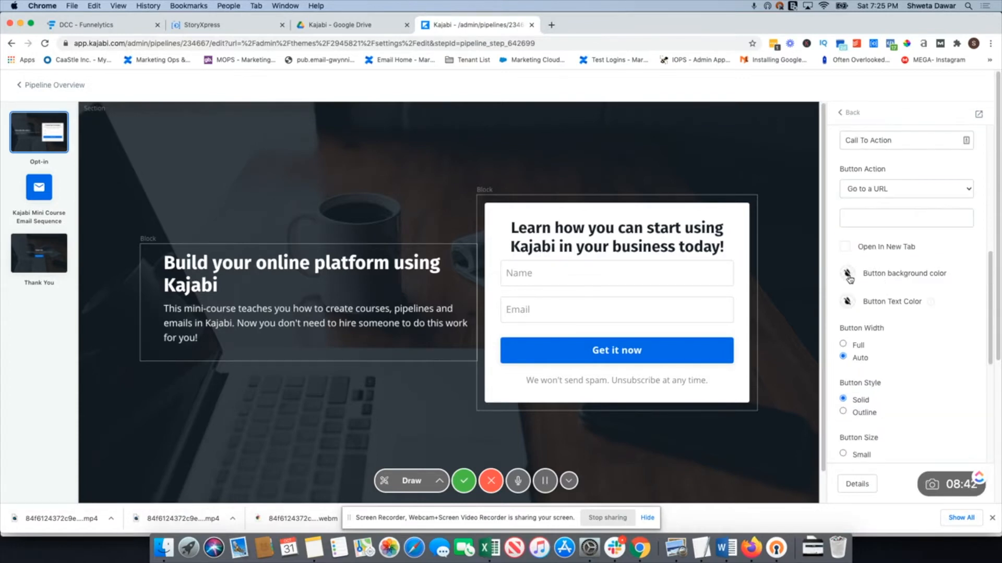
pyautogui.scroll(1, 950, 355)
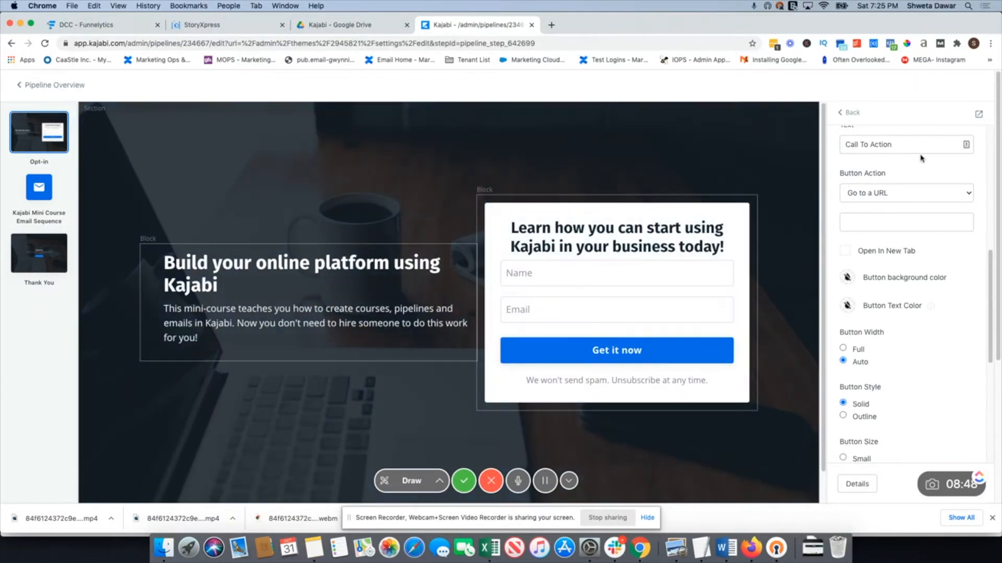
# Check the opt-in page's Favicon image setting and preview the live page in a separate browser tab
pyautogui.click(849, 112)
pyautogui.click(851, 116)
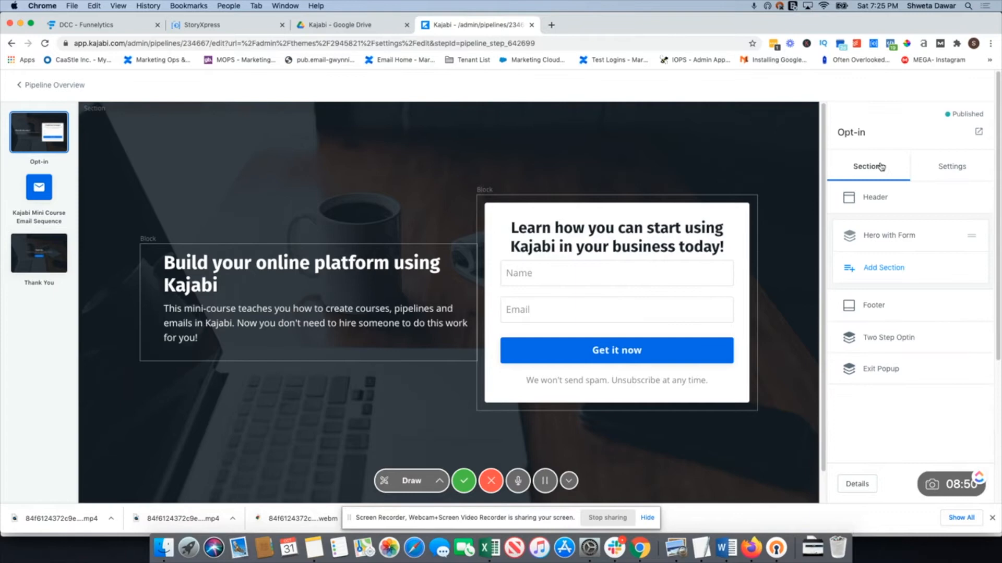
pyautogui.click(953, 172)
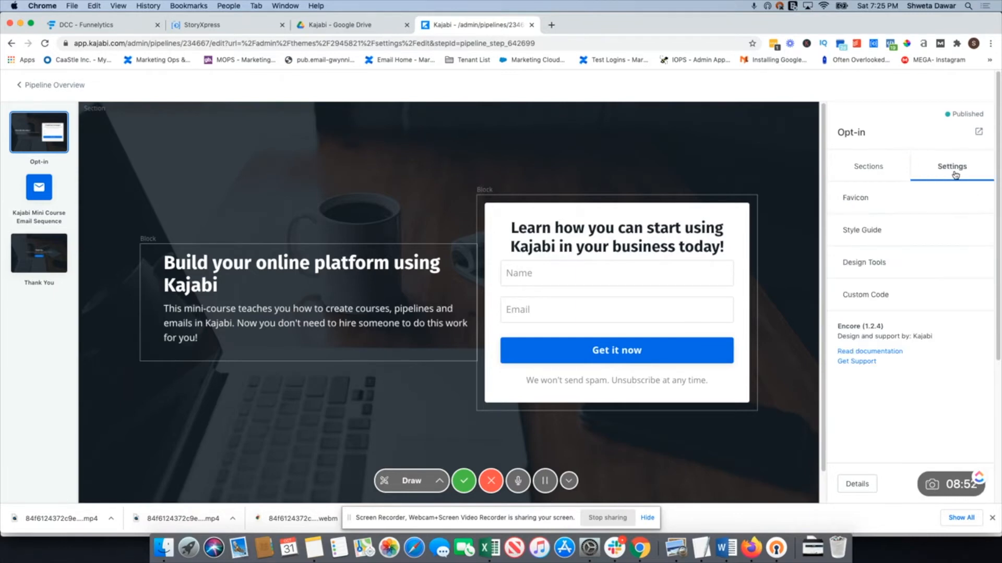
pyautogui.click(900, 200)
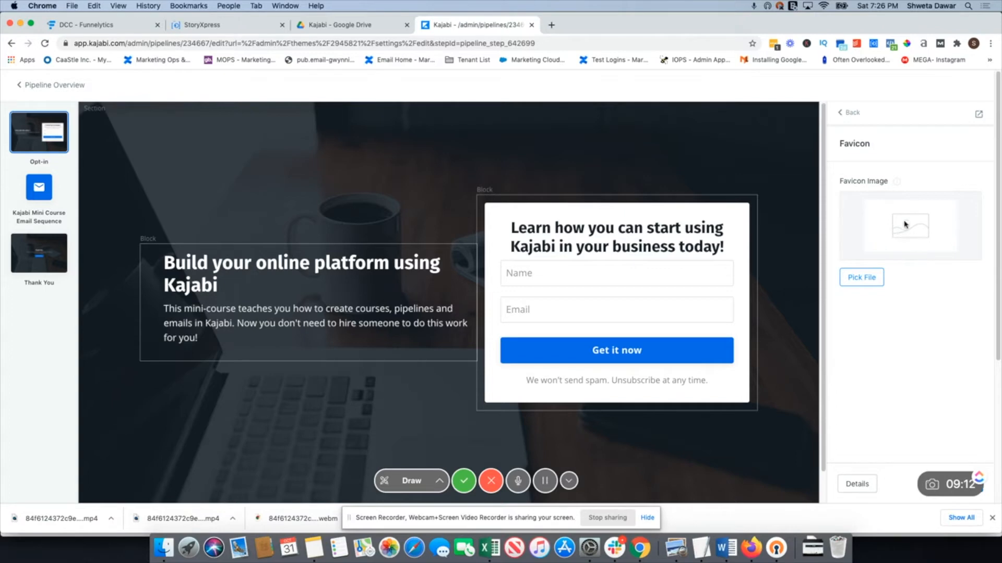
pyautogui.click(850, 116)
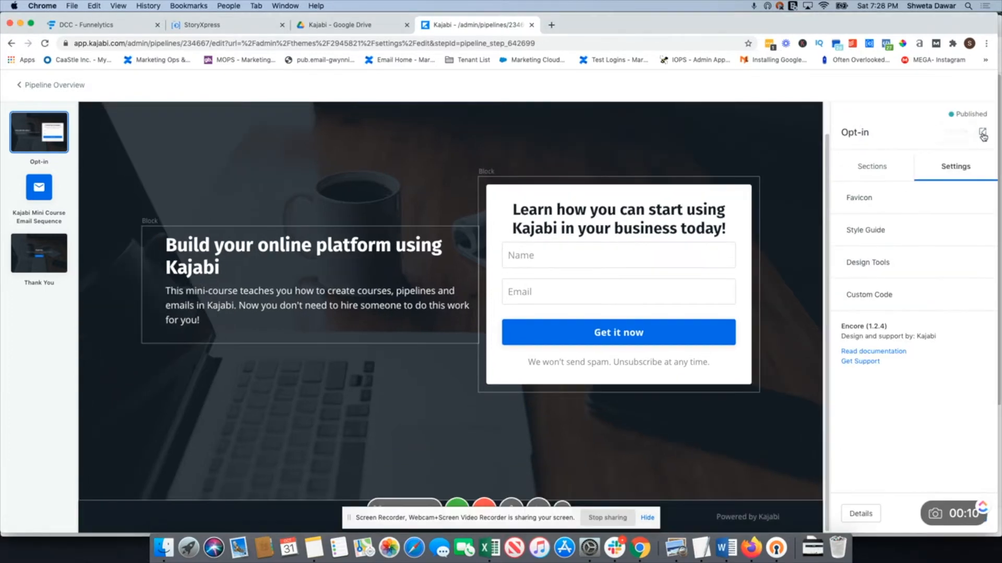
pyautogui.click(979, 132)
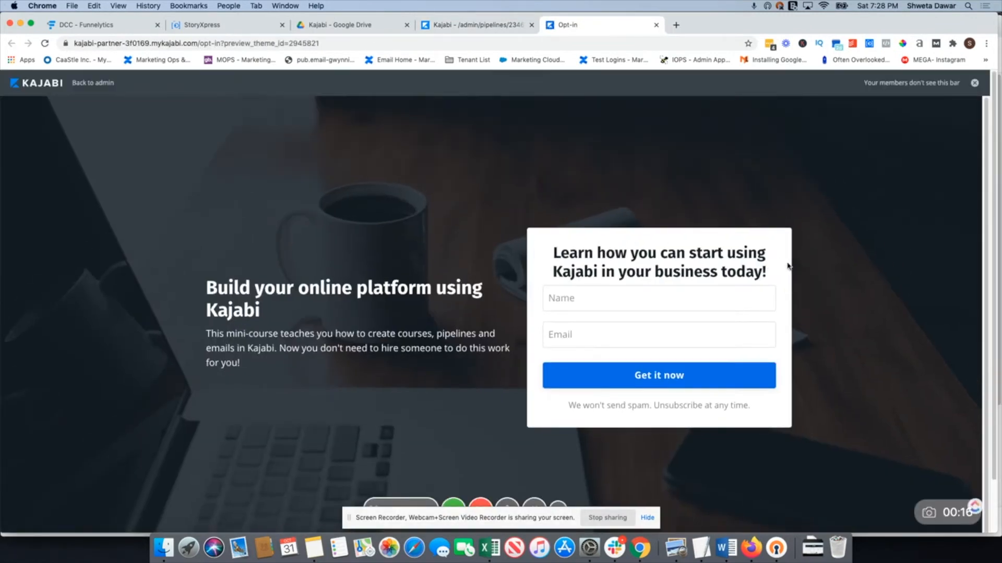
pyautogui.click(656, 26)
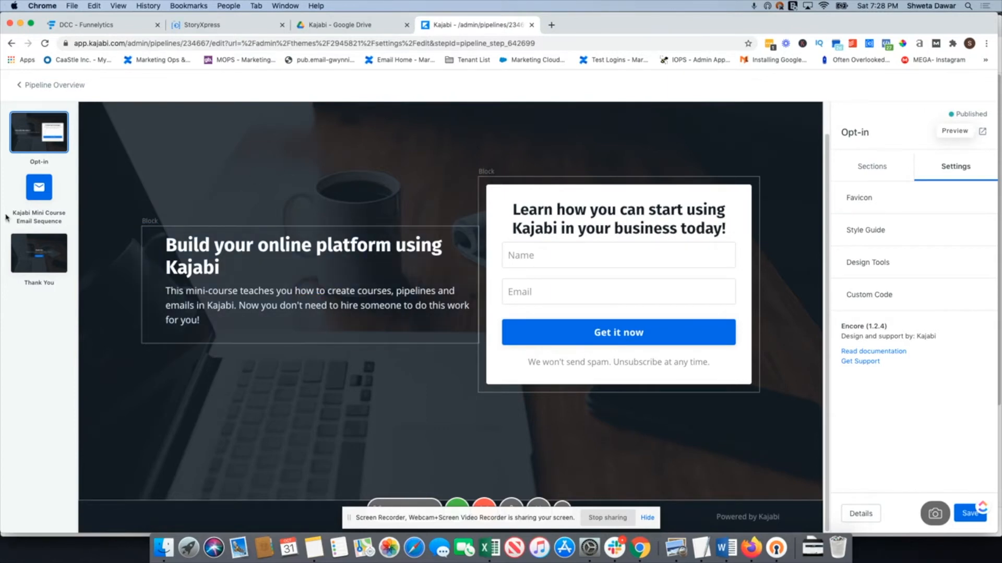
# Open the immediate welcome email in the Kajabi Mini Course Email Sequence and replace its subject with "Welcome to the Course Creation Hub! Your free co"
pyautogui.click(39, 194)
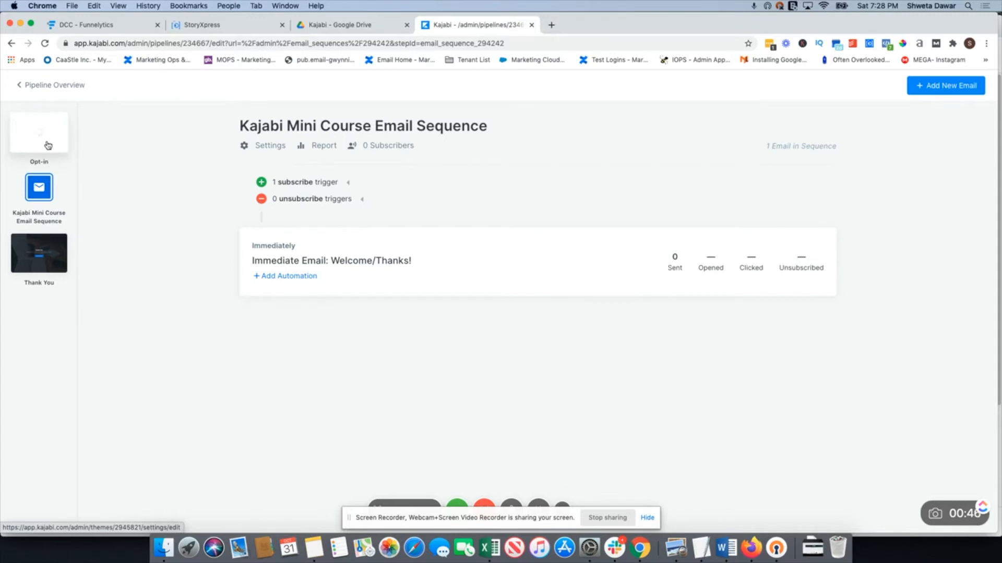
pyautogui.click(343, 265)
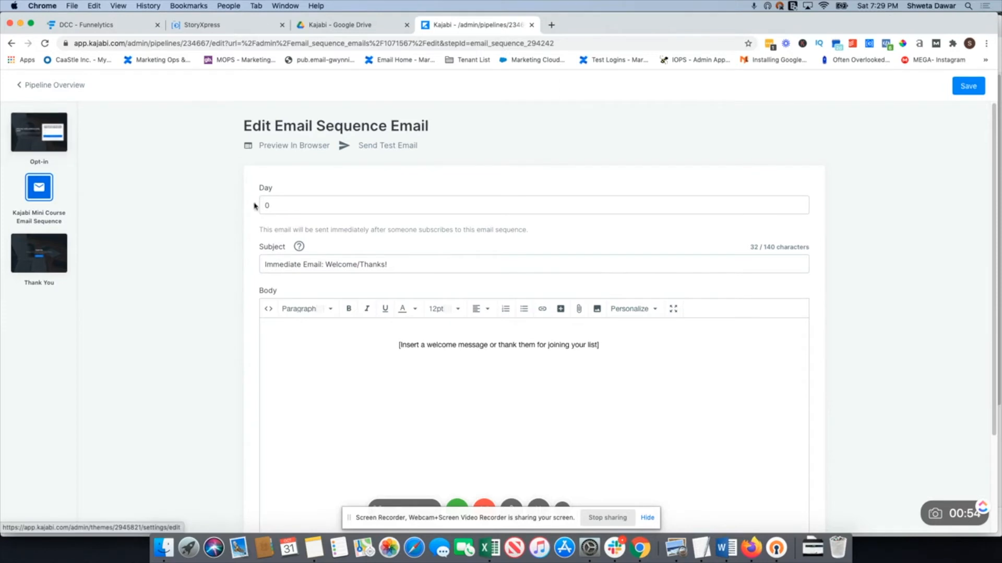
pyautogui.click(412, 267)
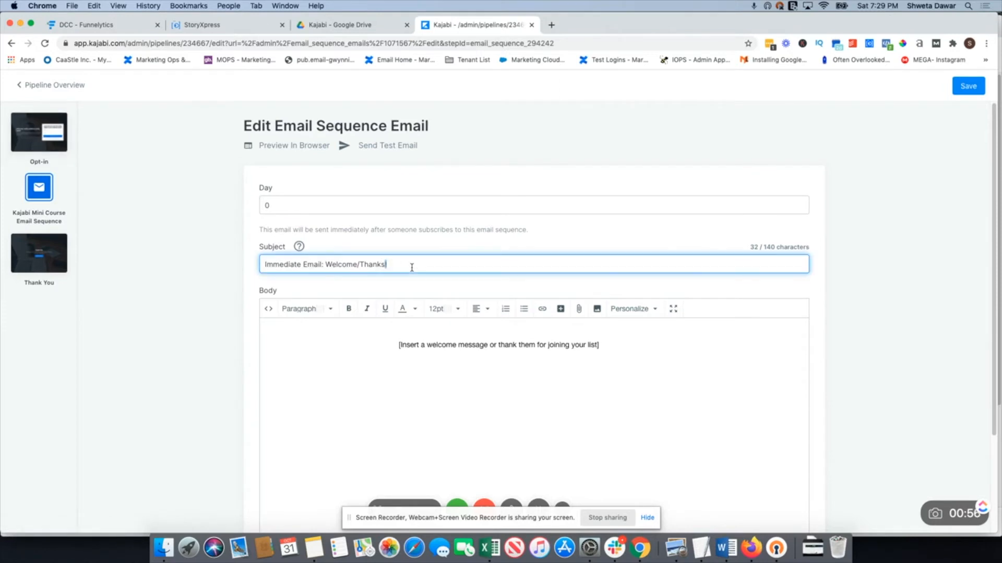
pyautogui.tripleClick(412, 268)
pyautogui.moveTo(299, 248)
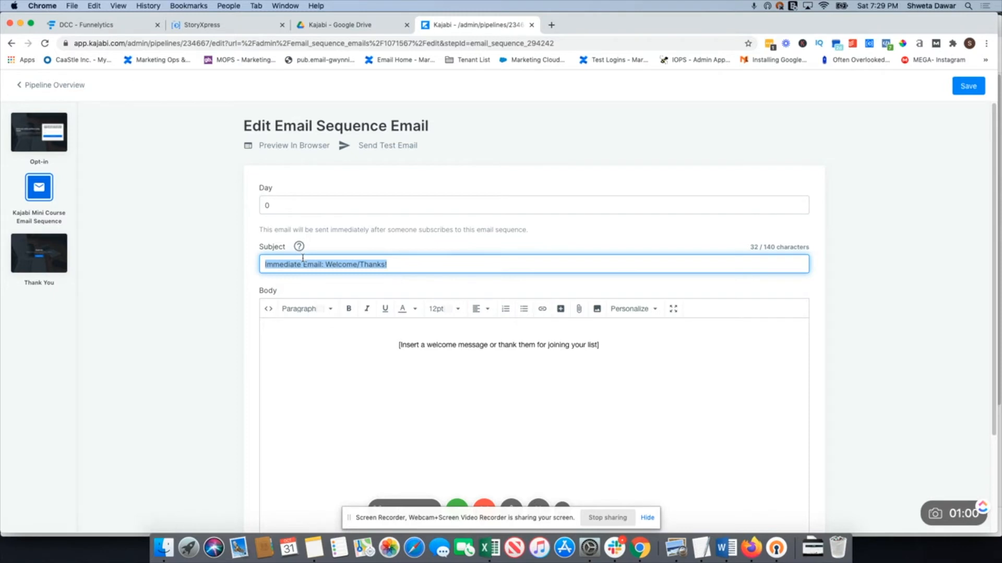
pyautogui.write('Welcome to the')
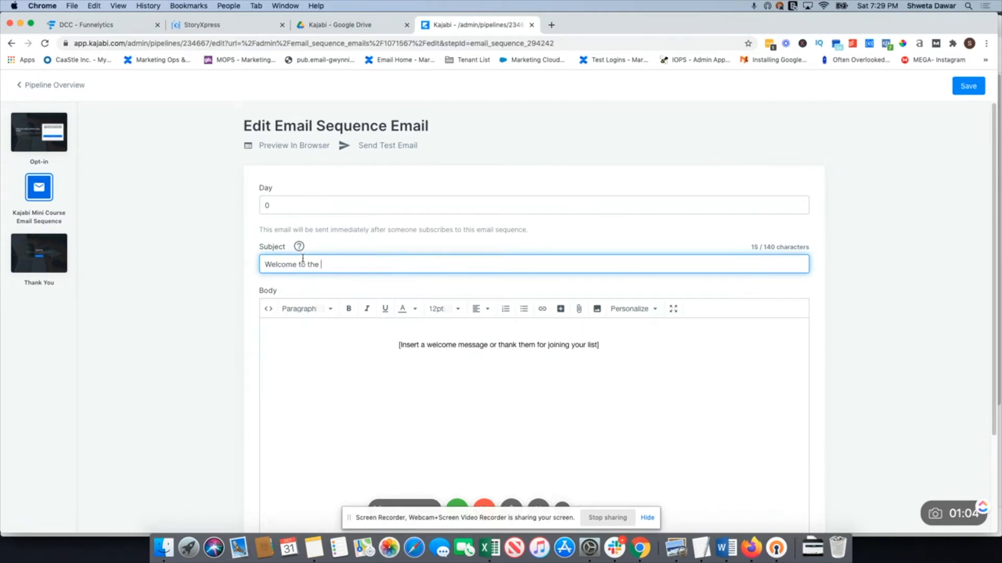
pyautogui.write(' Course Creation H')
pyautogui.write('ub! Your free')
pyautogui.write('yrse')
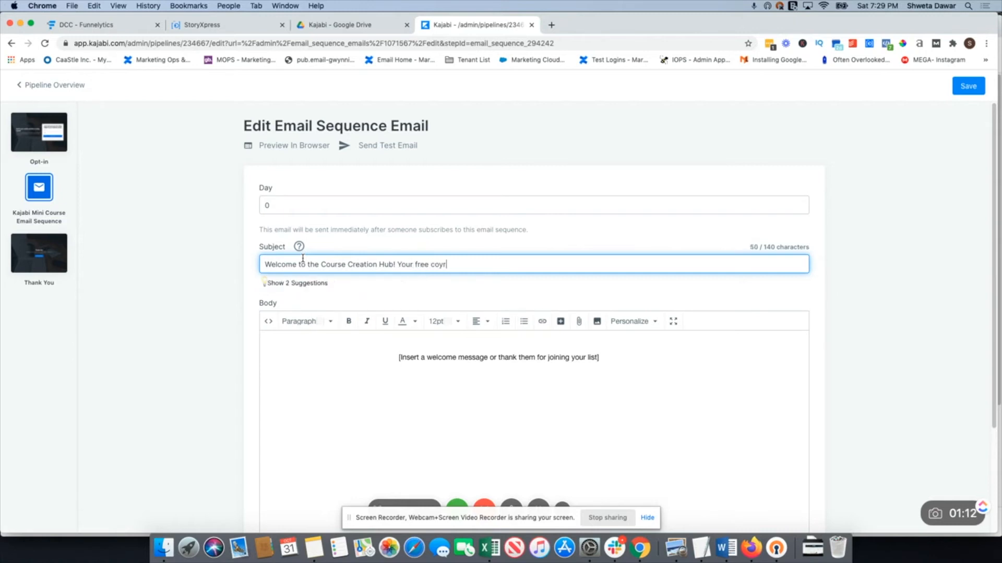
pyautogui.press('BackSpace')
pyautogui.press('BackSpace')
pyautogui.press('BackSpace')
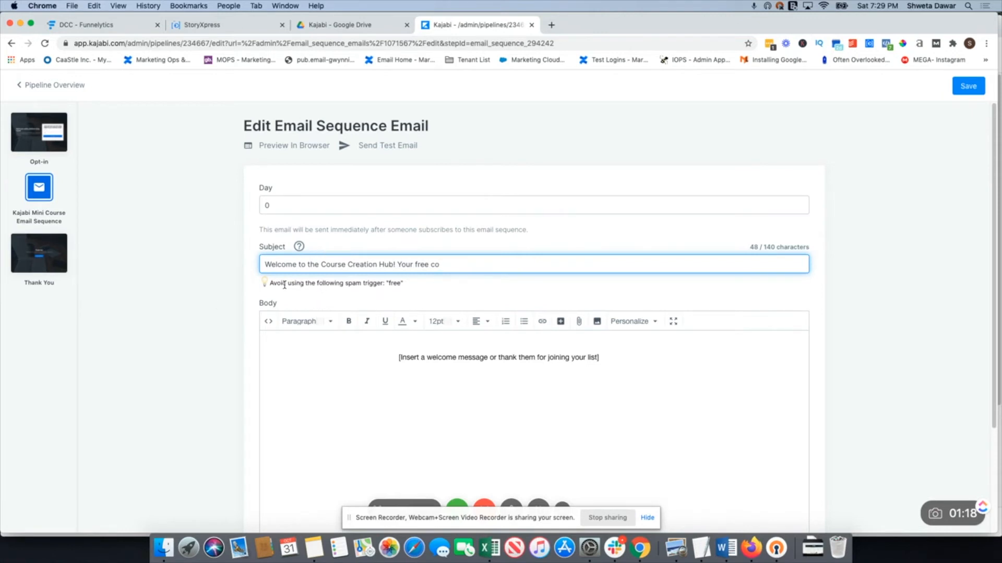
# Check the spam-trigger suggestion and replace "free co" in the subject line with "mini-course is h"
pyautogui.moveTo(268, 283); pyautogui.dragTo(408, 294)
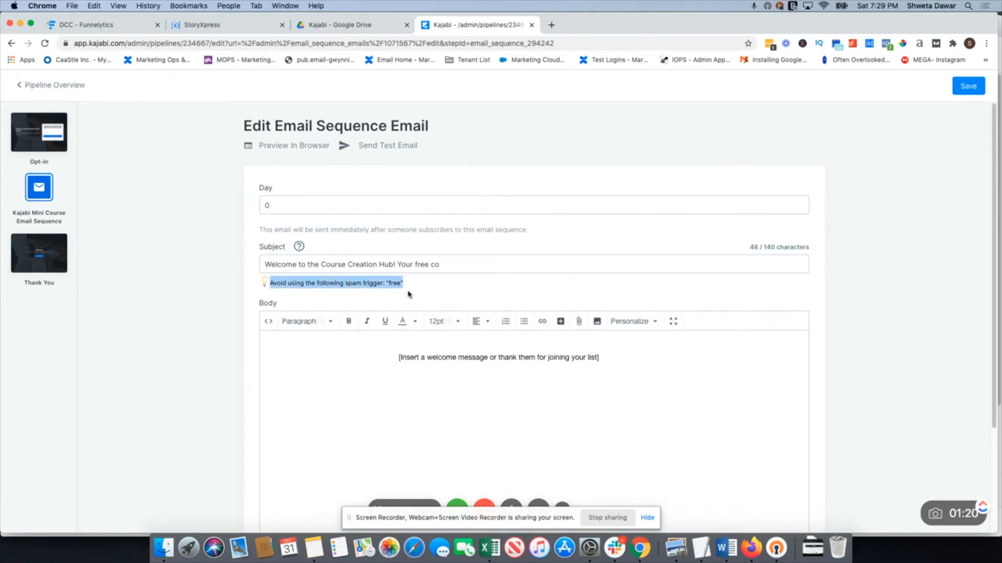
pyautogui.doubleClick(419, 265)
pyautogui.click(446, 265)
pyautogui.moveTo(446, 265); pyautogui.dragTo(415, 265)
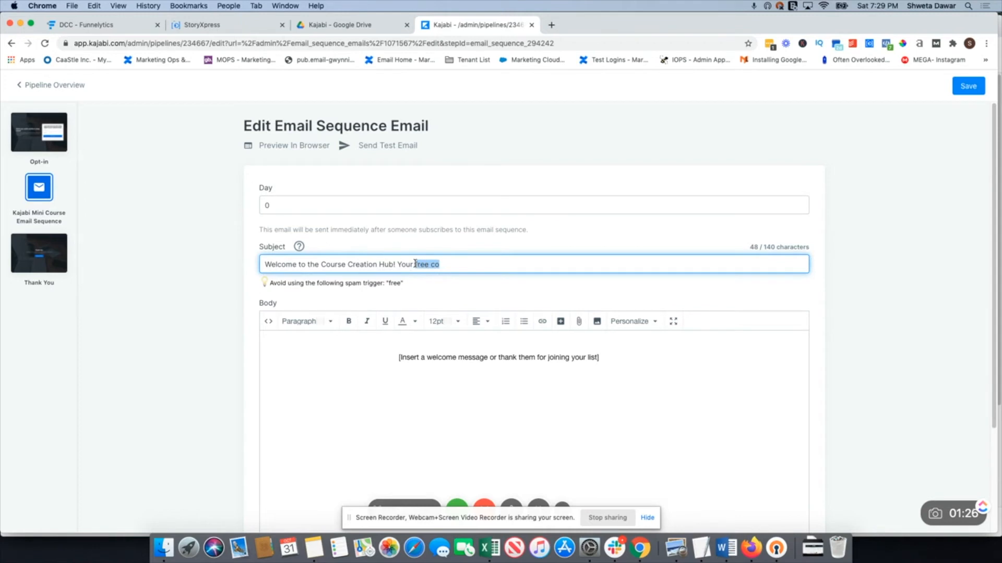
pyautogui.write('mi')
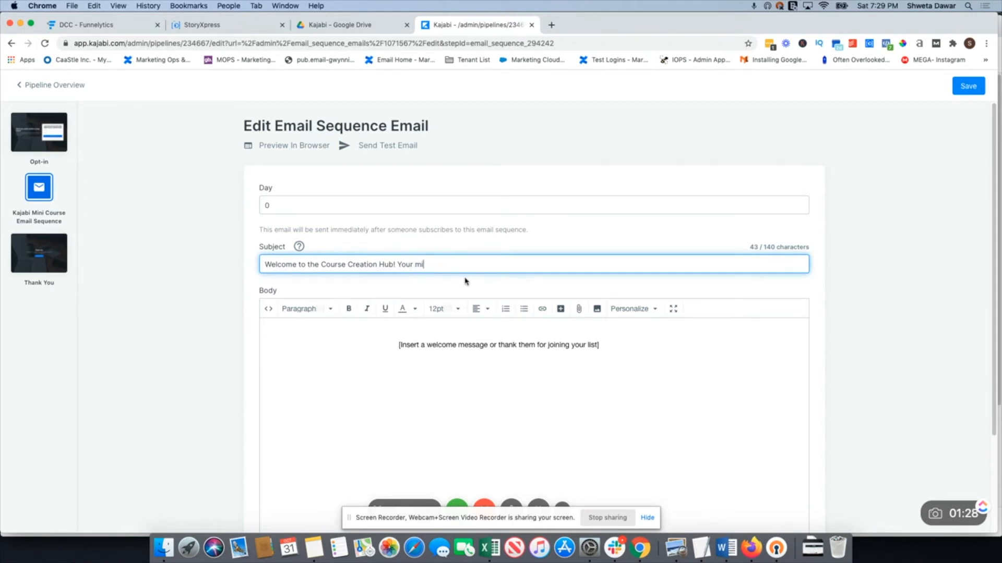
pyautogui.write('ni-course is h')
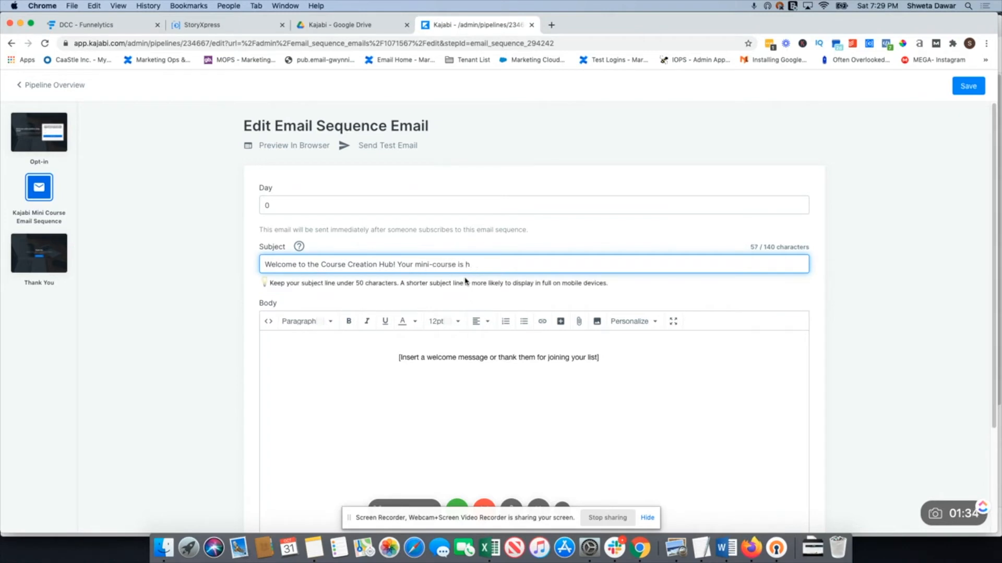
# Shorten and prefix the email subject so it reads "[ACCESS] Welcome to the Course Creation Hub!"
pyautogui.press('BackSpace')
pyautogui.press('BackSpace')
pyautogui.press('BackSpace')
pyautogui.press('BackSpace')
pyautogui.press('BackSpace')
pyautogui.press('BackSpace')
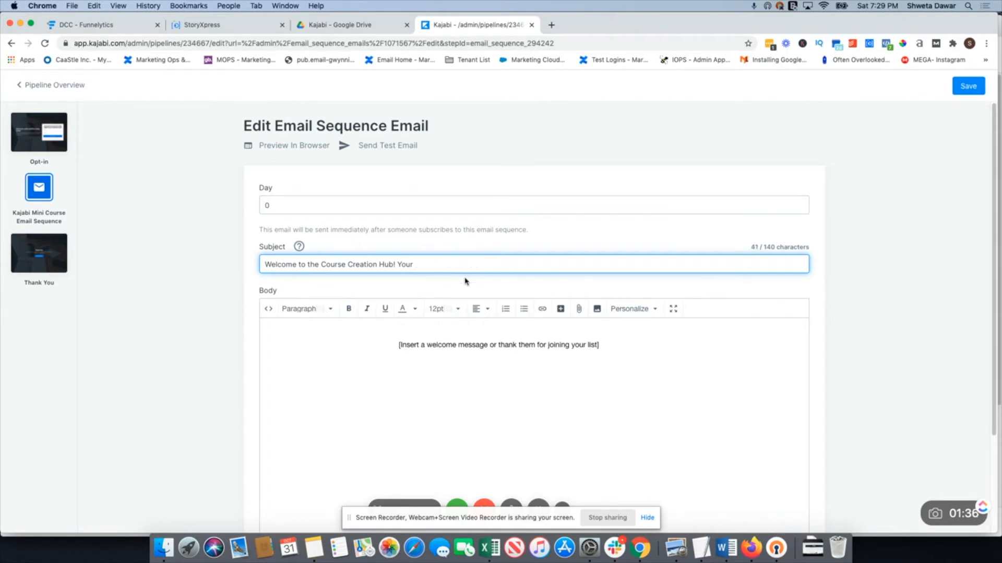
pyautogui.press('BackSpace')
pyautogui.press('BackSpace')
pyautogui.press('BackSpace')
pyautogui.press('BackSpace')
pyautogui.write('[ACCESS]')
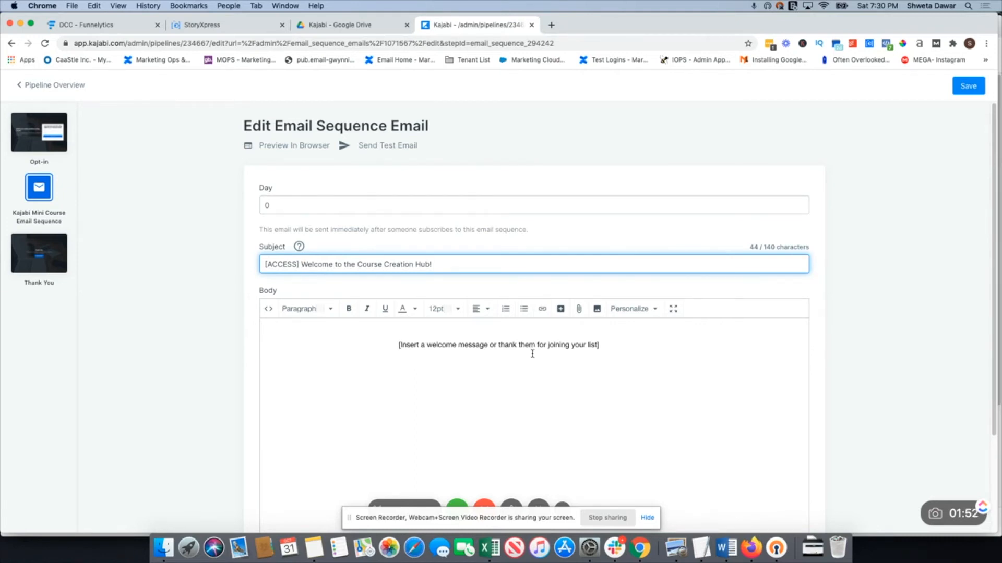
# Clear the placeholder message from the welcome email's body and look at the available personalization fields
pyautogui.tripleClick(509, 344)
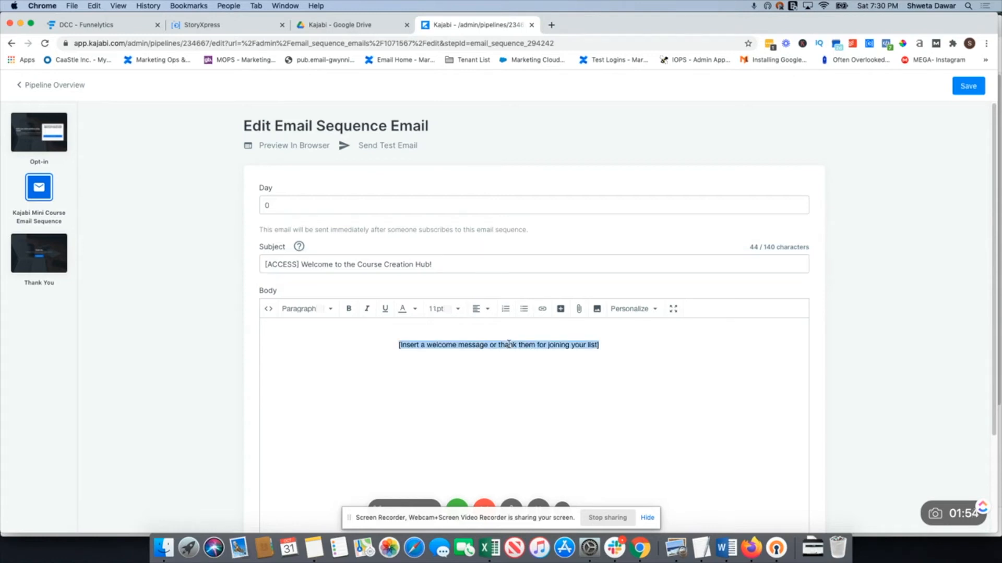
pyautogui.press('BackSpace')
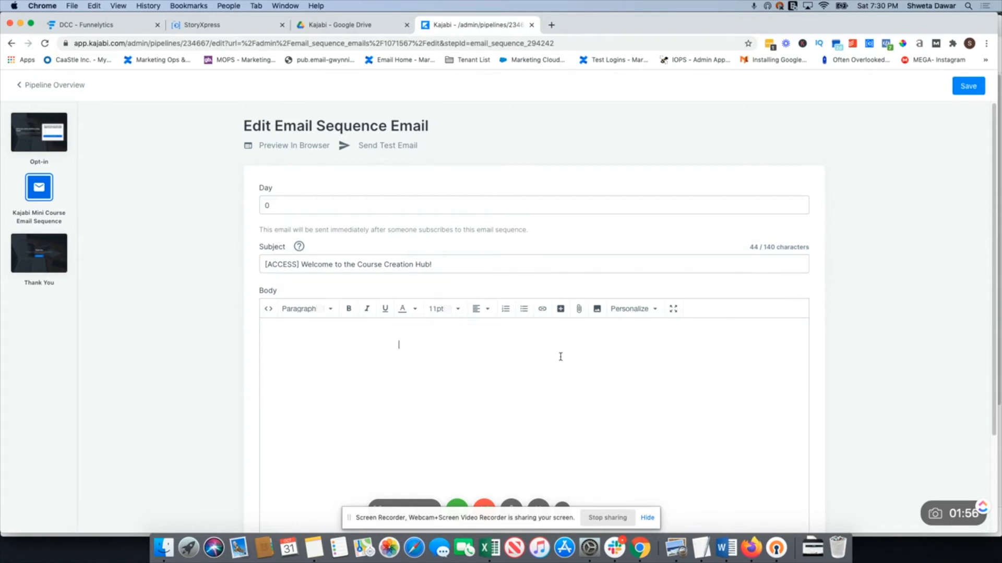
pyautogui.click(629, 310)
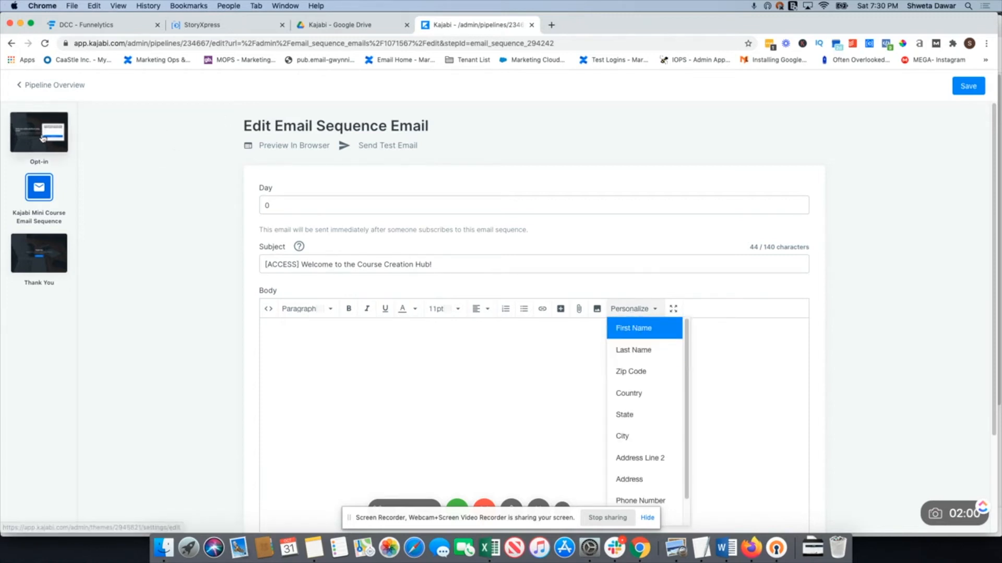
# Review the opt-in page's form block, checking its input fields and block settings
pyautogui.click(43, 138)
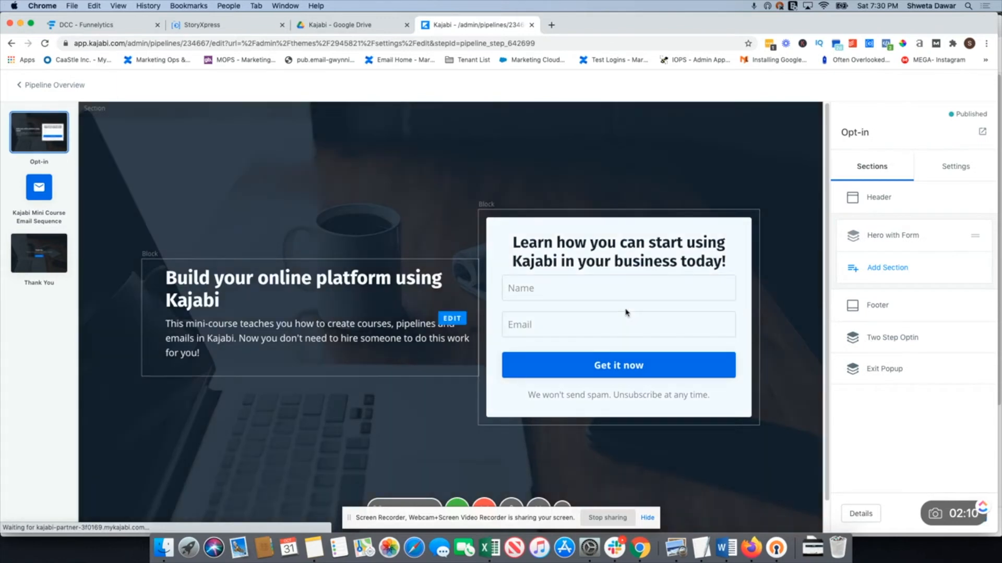
pyautogui.click(609, 300)
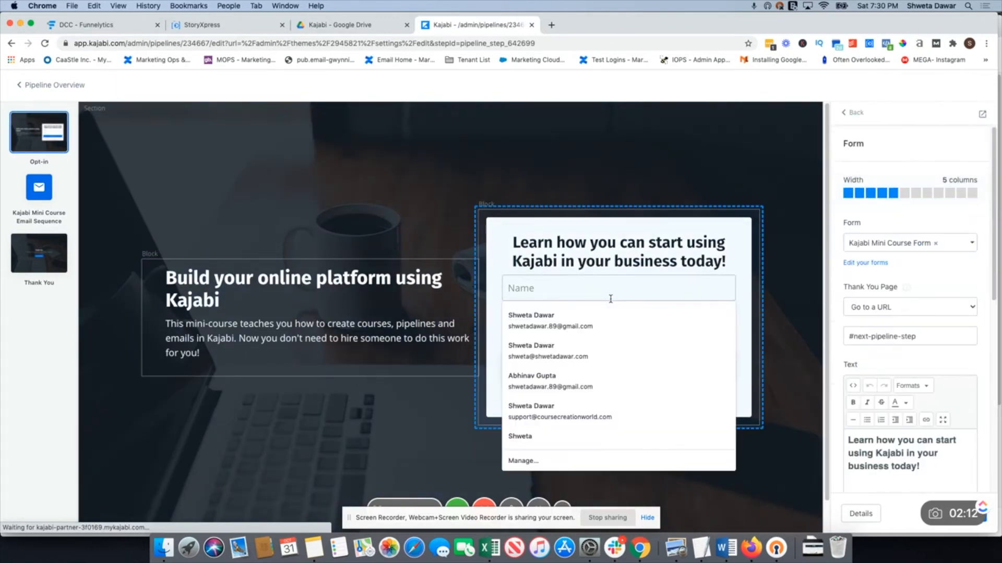
pyautogui.scroll(-3, 881, 385)
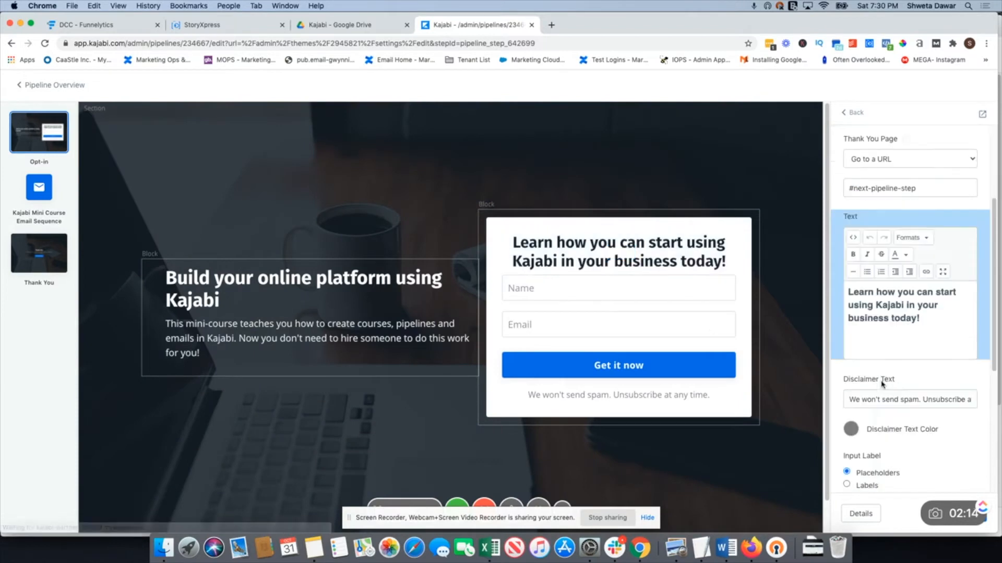
pyautogui.scroll(-5, 882, 381)
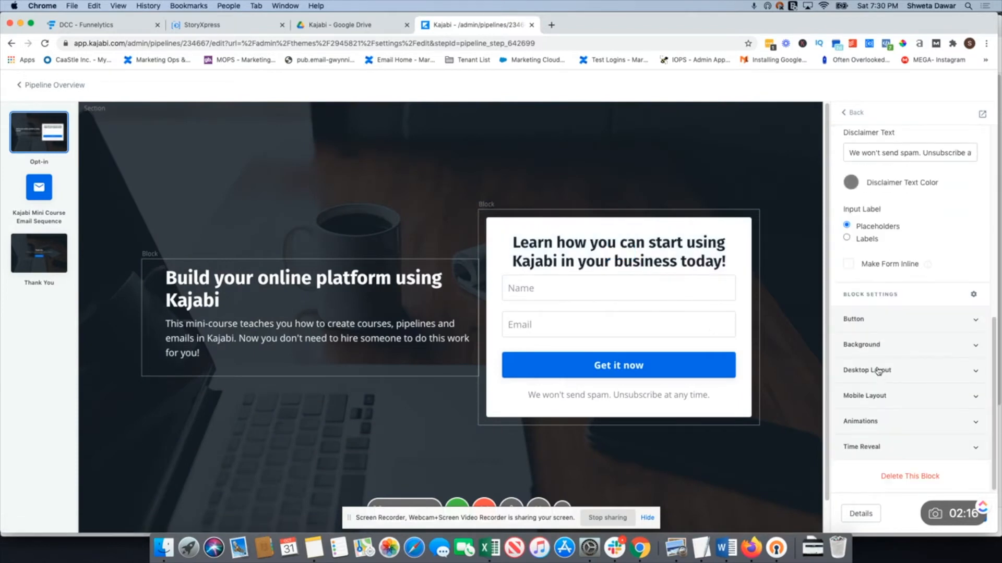
# Reopen the immediate welcome email in the Kajabi Mini Course Email Sequence and clear its placeholder body text
pyautogui.click(38, 189)
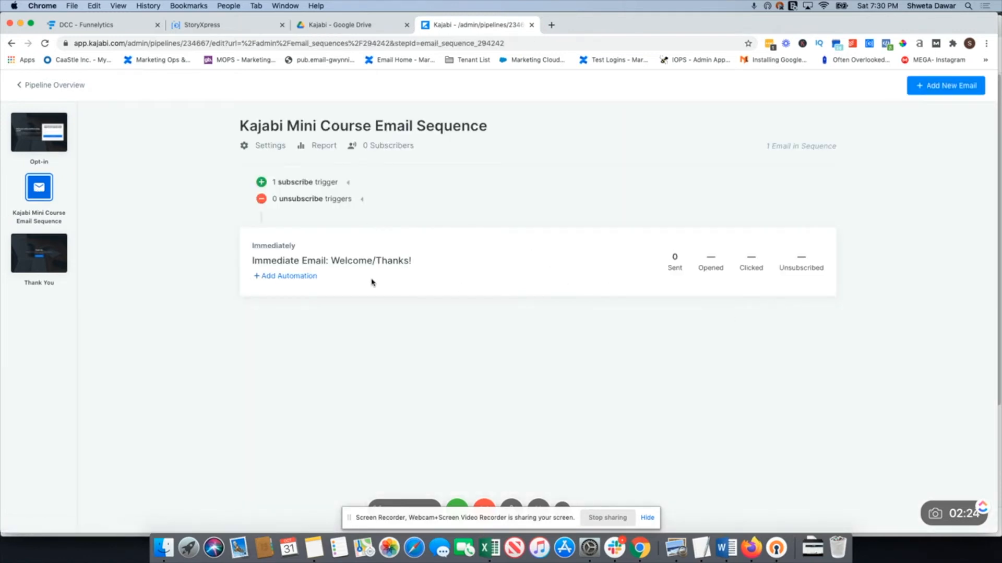
pyautogui.click(363, 264)
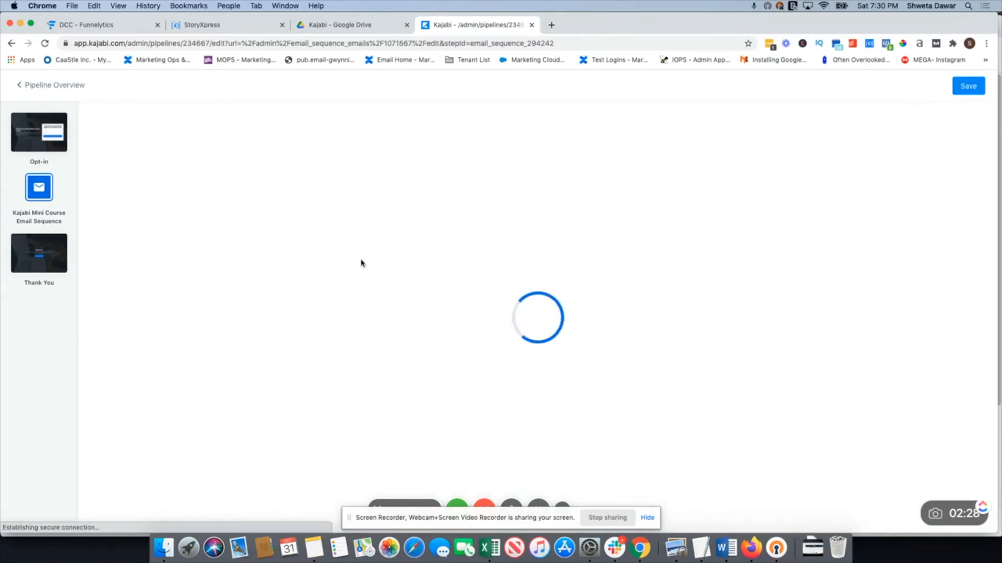
pyautogui.tripleClick(374, 264)
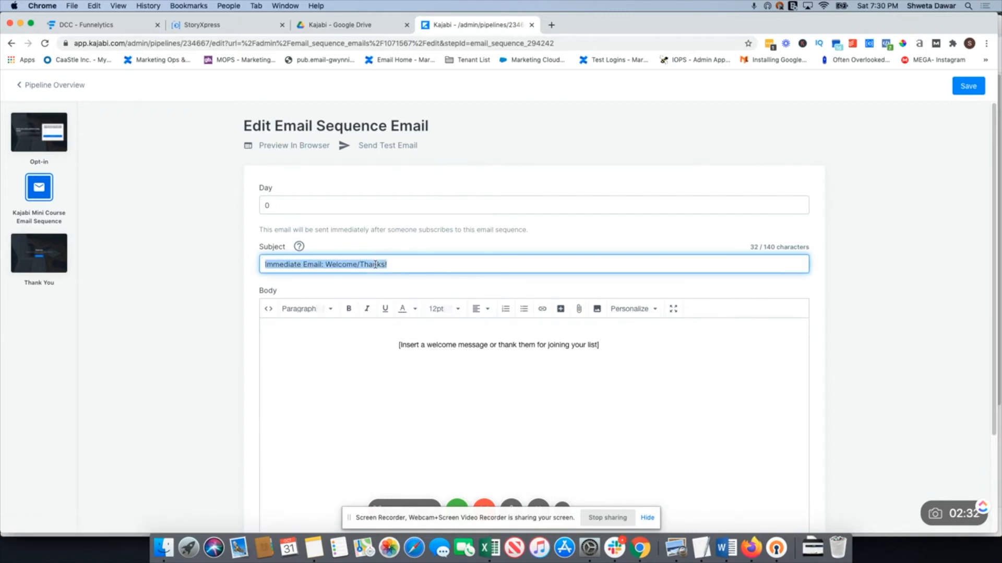
pyautogui.tripleClick(508, 343)
pyautogui.press('BackSpace')
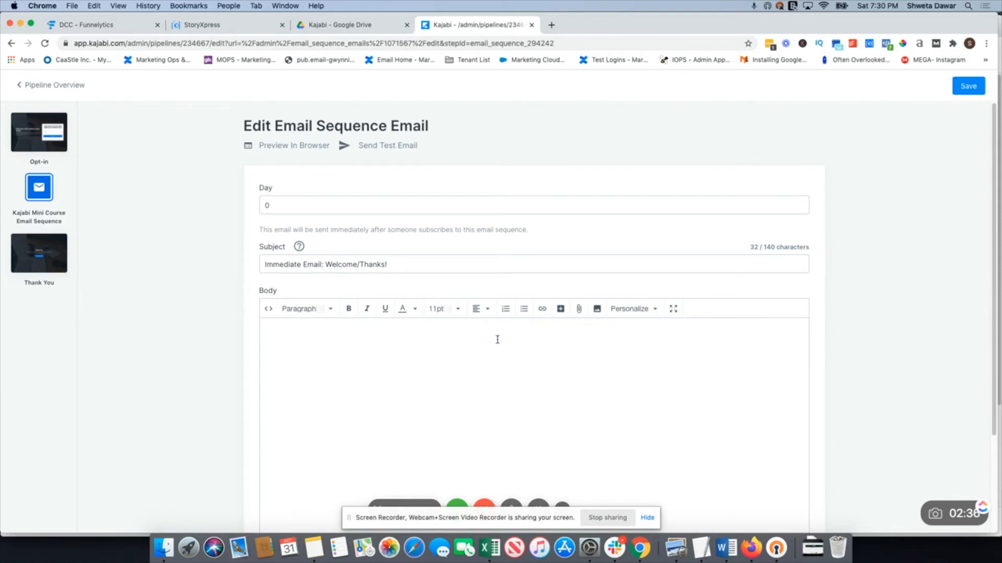
# Start the email body with the greeting "Hey", the First Name personalization field and a comma
pyautogui.scroll(-3, 497, 339)
pyautogui.write('Hey')
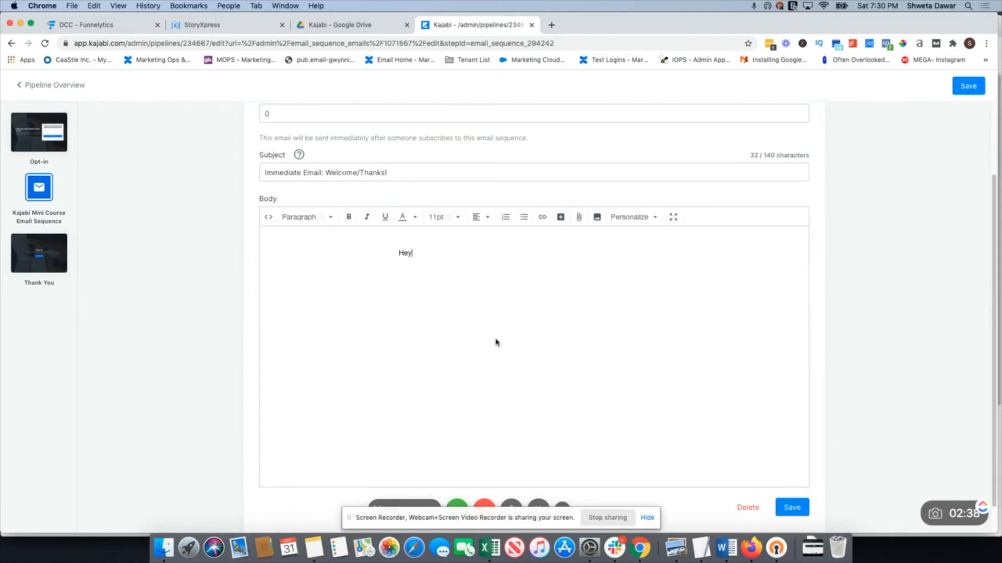
pyautogui.click(634, 217)
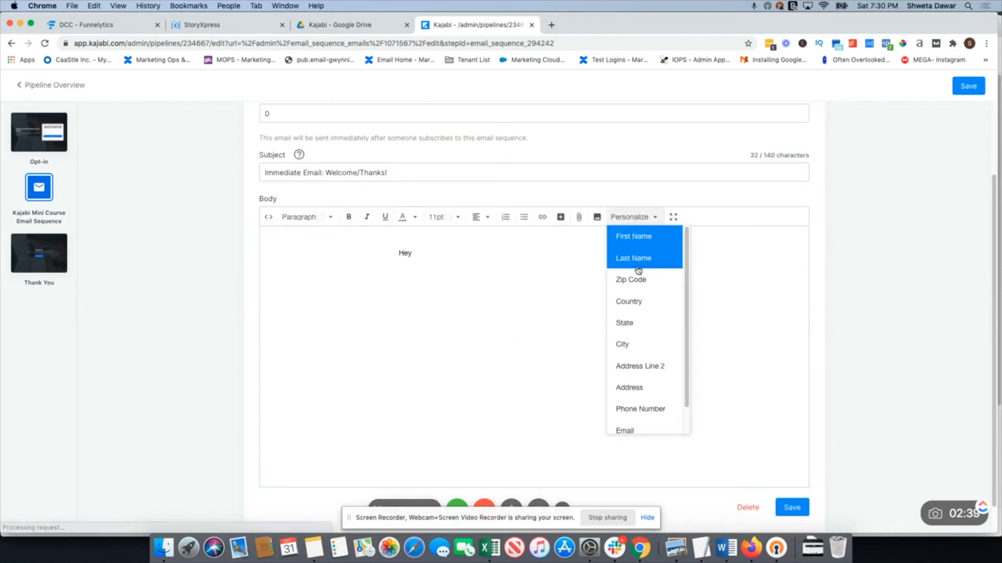
pyautogui.click(634, 236)
pyautogui.write(',')
pyautogui.press('Return')
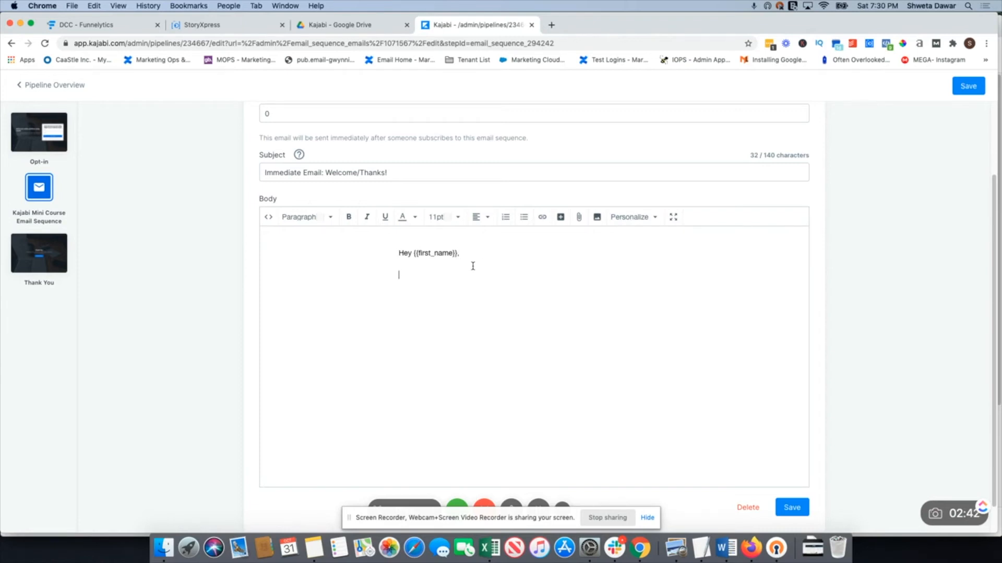
# Add the lines "Welcome to the course creation hub!" and "Here is your access to the free Kajabi mini training!" below the greeting
pyautogui.write('Welcome to the course creation hub!')
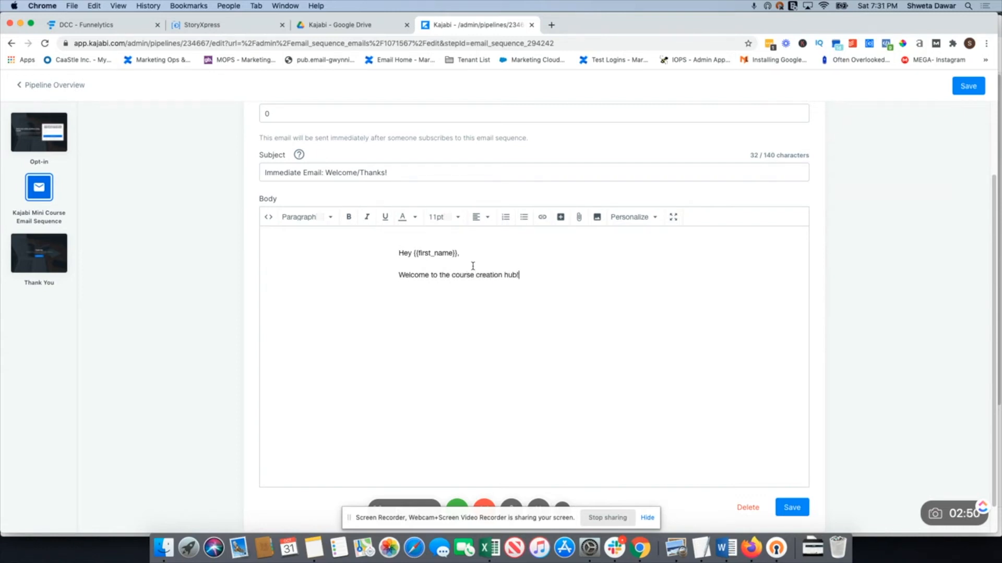
pyautogui.press('Return')
pyautogui.write('Here is ')
pyautogui.write('your')
pyautogui.write(' access t o')
pyautogui.write('o t')
pyautogui.write('he ')
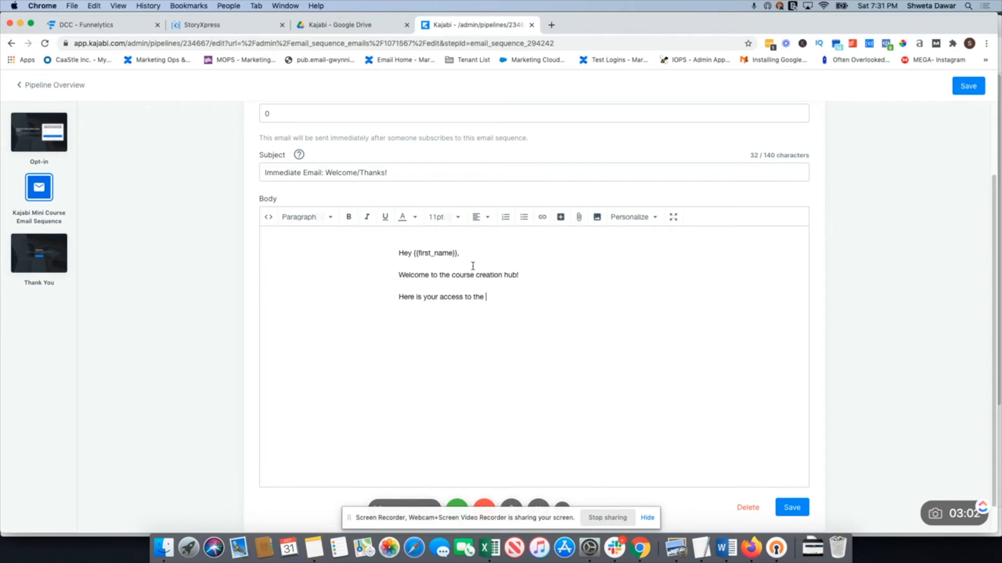
pyautogui.write('free Kajabi mini training')
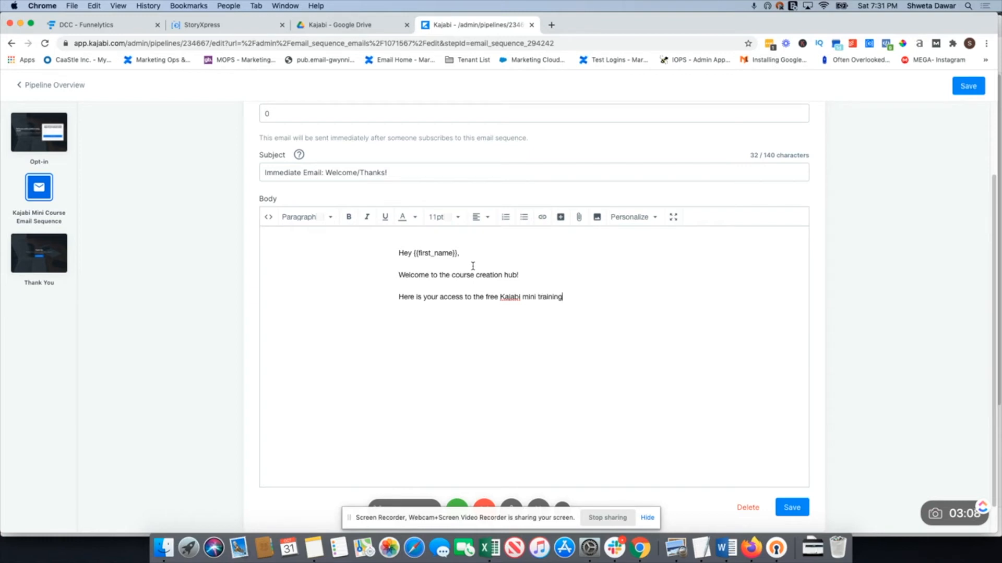
pyautogui.write('!')
# Add the paragraph "I am so excited that you signed up for this!" to the email body
pyautogui.press('Return')
pyautogui.press('BackSpace')
pyautogui.write('I am so excited that you sige')
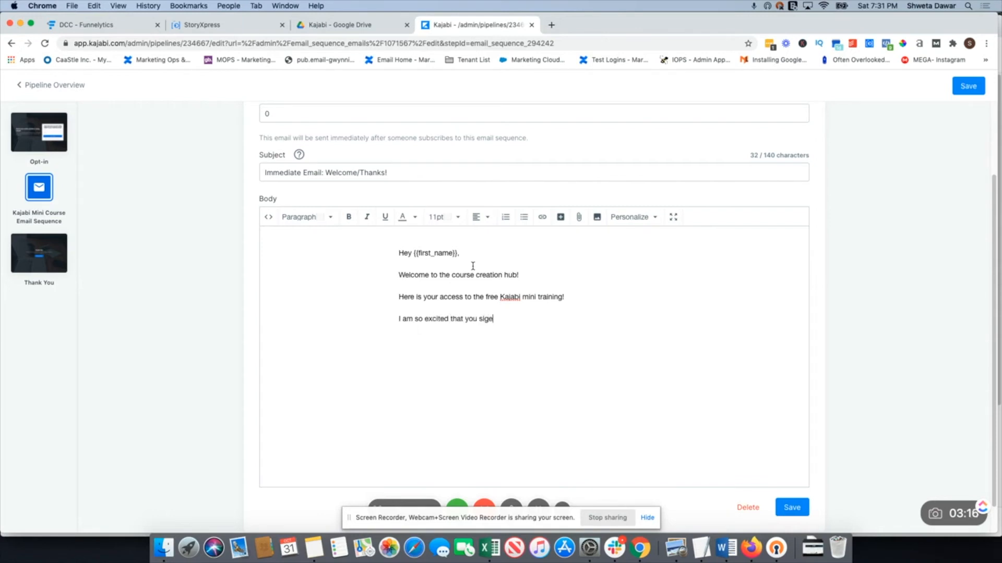
pyautogui.write('ned up for')
# Close the email with "Talk soon," and the sender's first name, and save it
pyautogui.write('alk soon,')
pyautogui.press('Return')
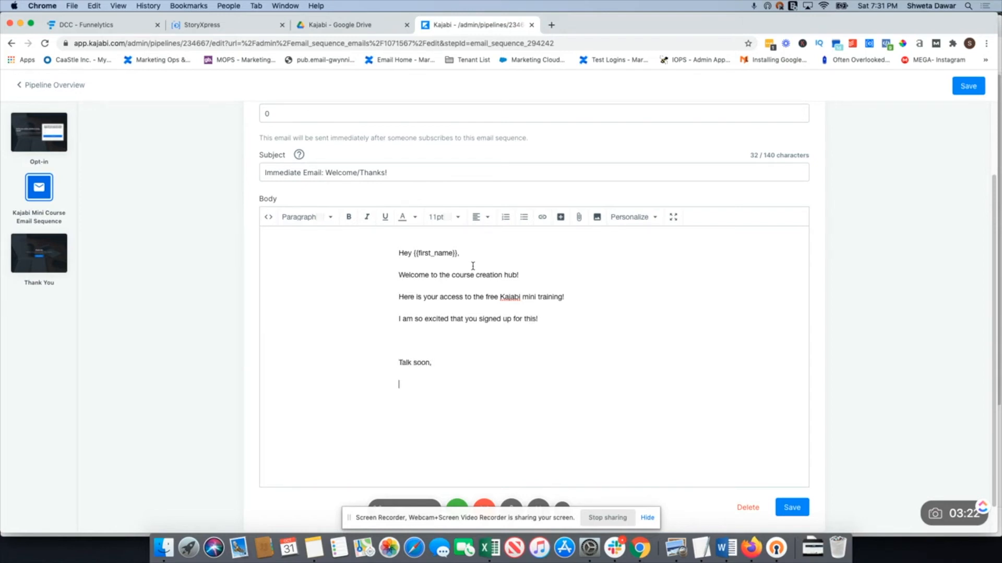
pyautogui.write('Shweta')
pyautogui.scroll(-1, 633, 413)
pyautogui.click(785, 473)
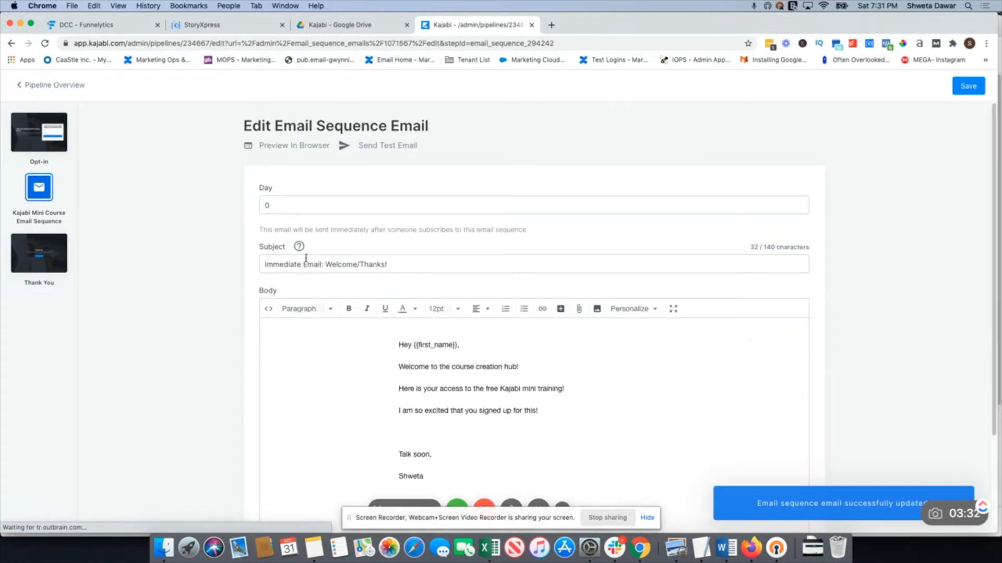
# Review the email's send day, subject and body, and save the email again
pyautogui.click(285, 204)
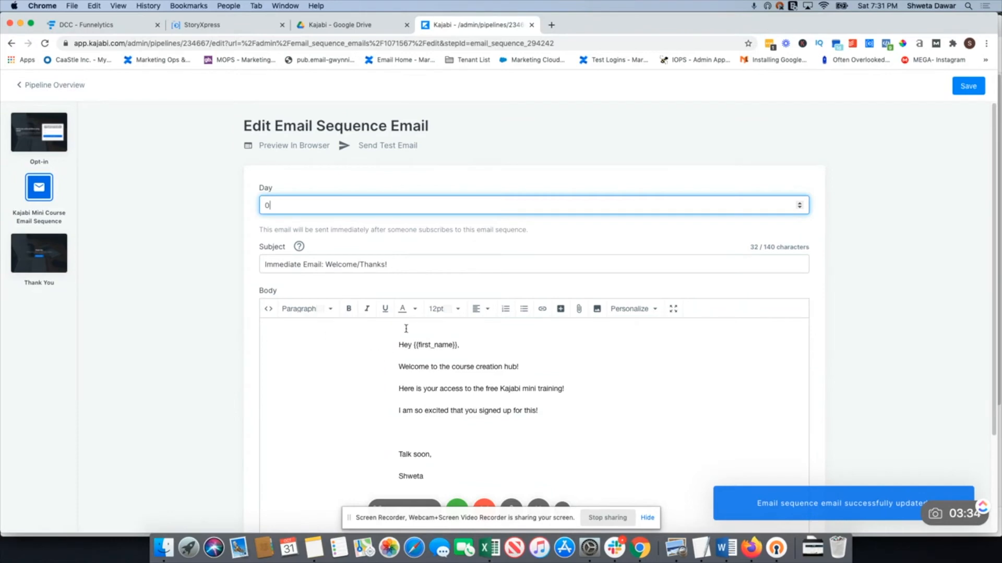
pyautogui.scroll(-3, 406, 328)
pyautogui.scroll(3, 678, 355)
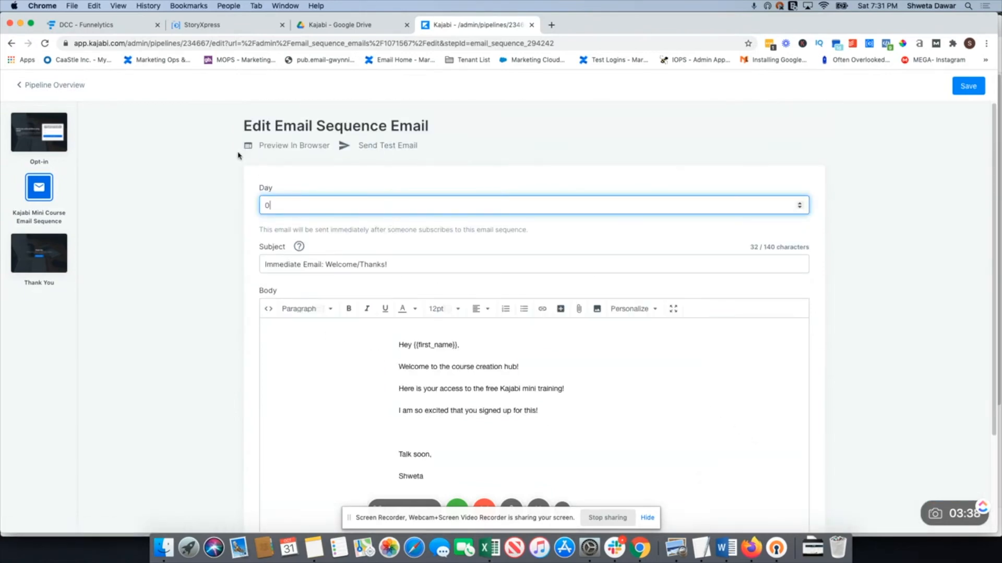
pyautogui.click(967, 88)
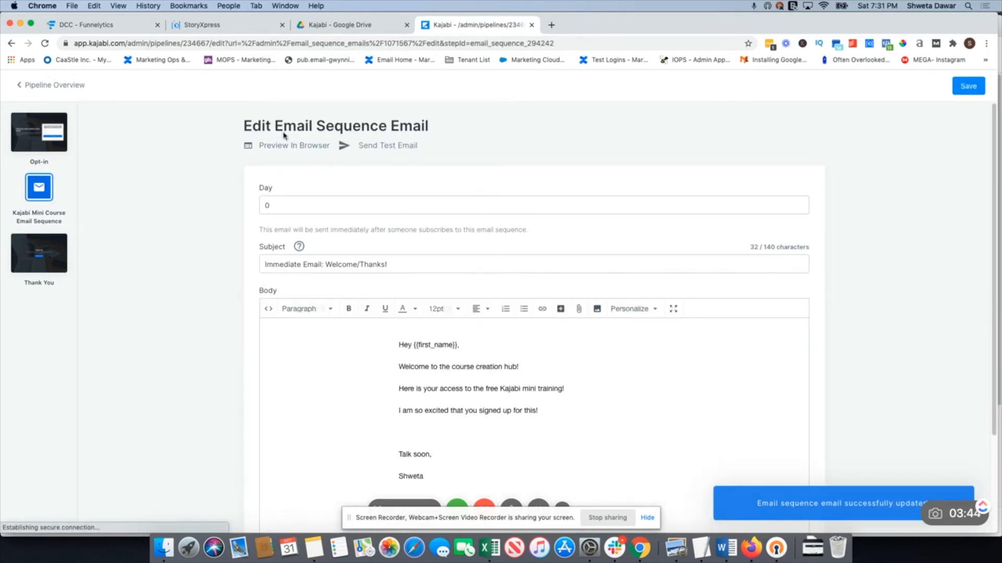
pyautogui.scroll(-3, 462, 211)
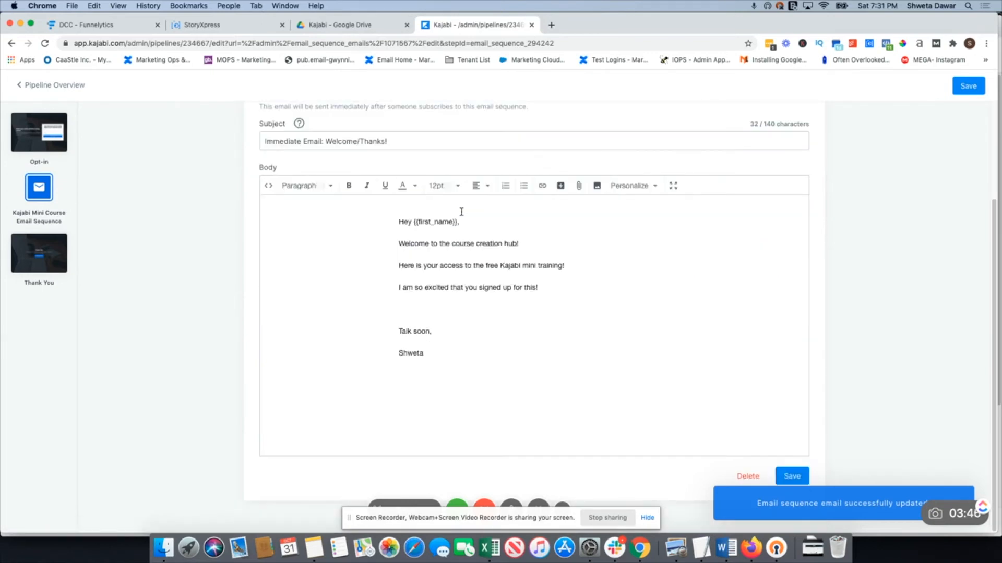
# Try an automation on the welcome email that subscribes people to an email sequence when it is opened, and discard it
pyautogui.click(42, 198)
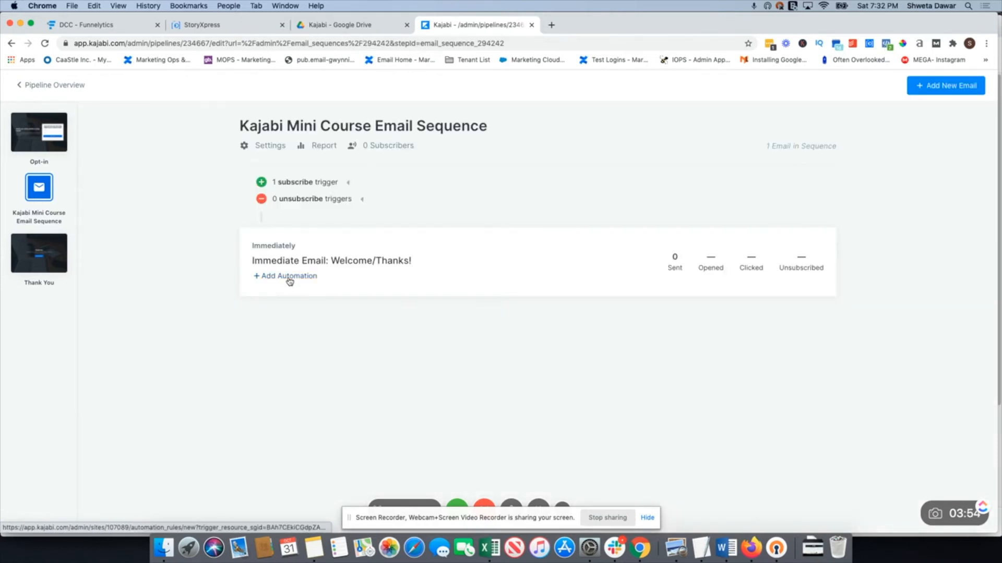
pyautogui.click(290, 277)
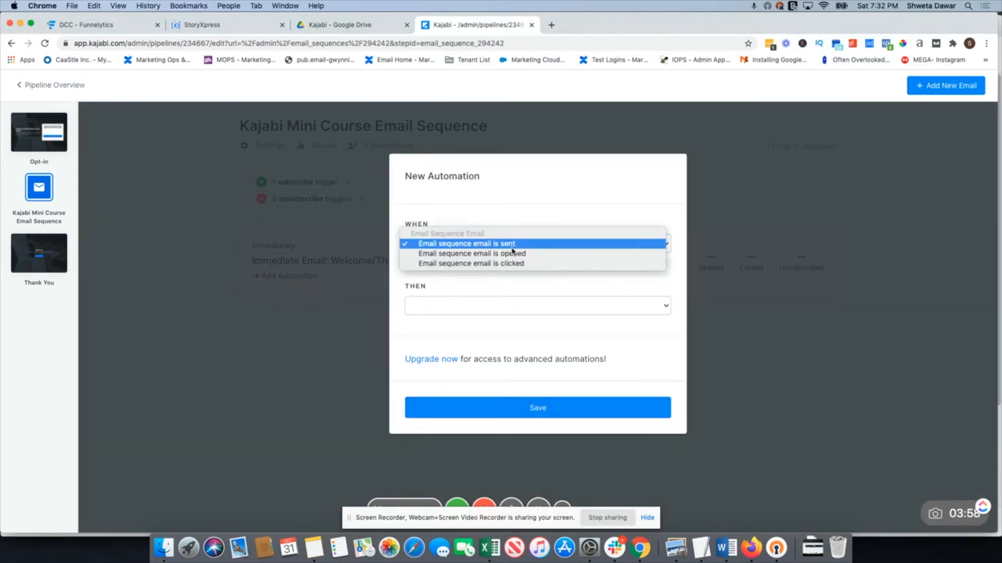
pyautogui.click(512, 245)
pyautogui.click(513, 254)
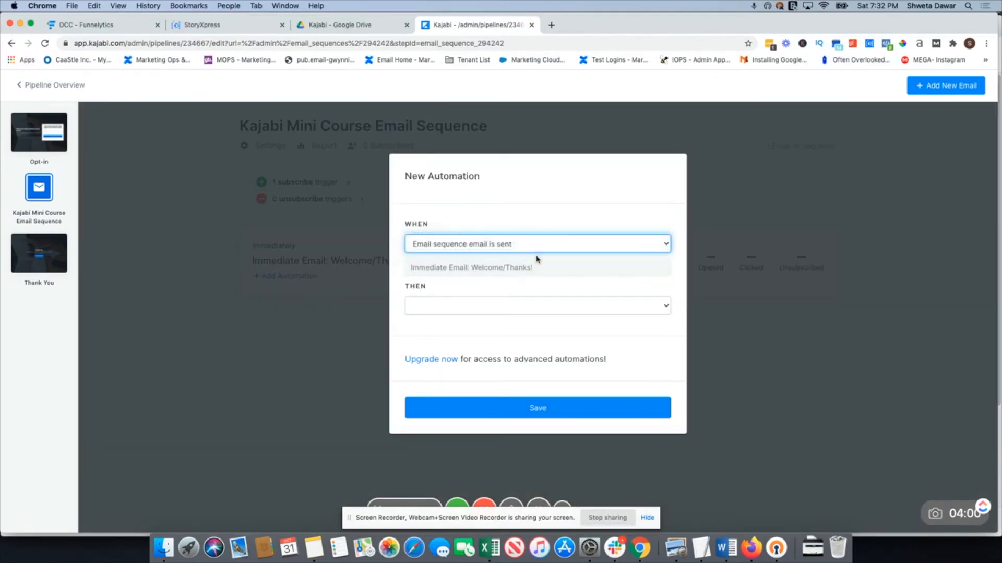
pyautogui.click(527, 308)
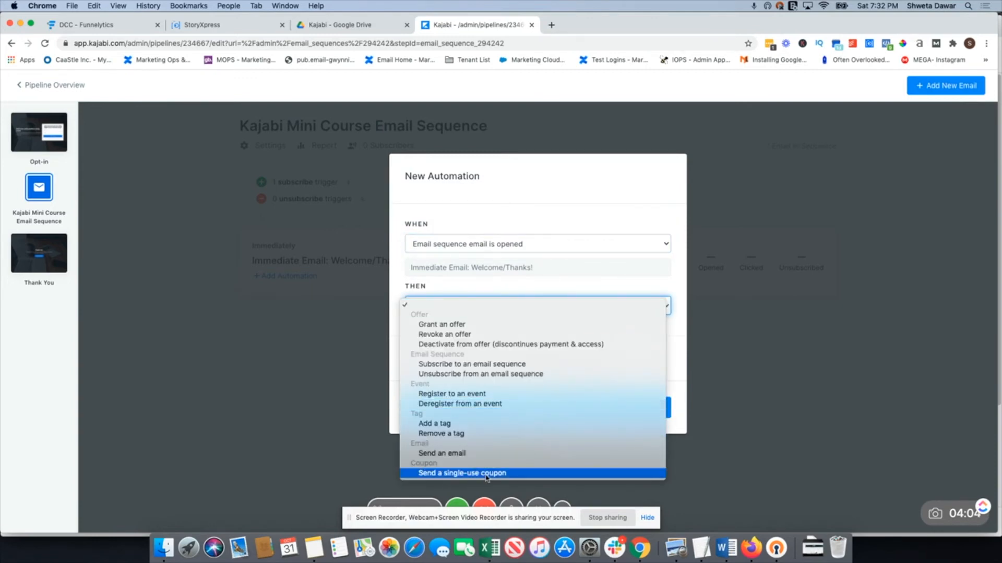
pyautogui.click(468, 365)
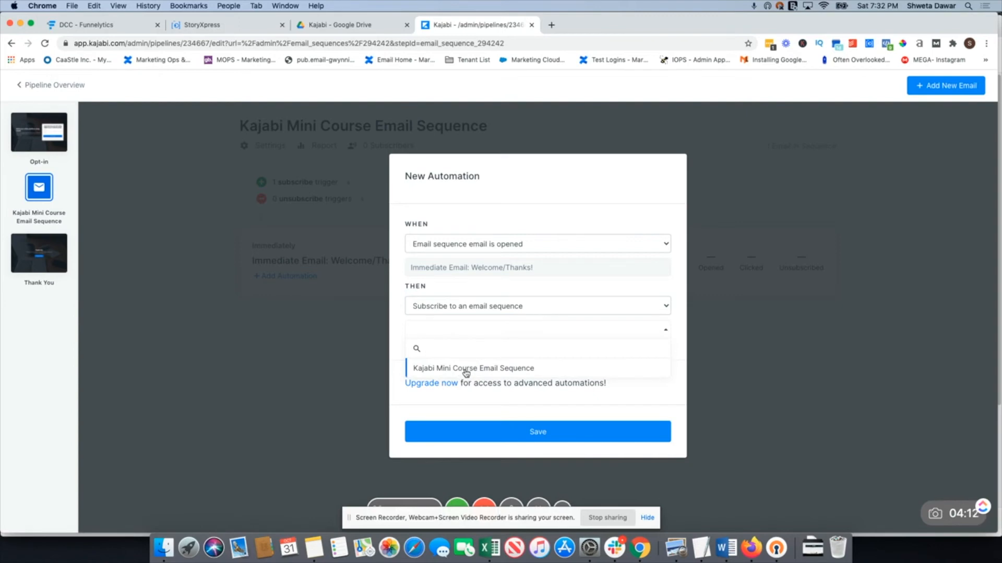
pyautogui.click(571, 313)
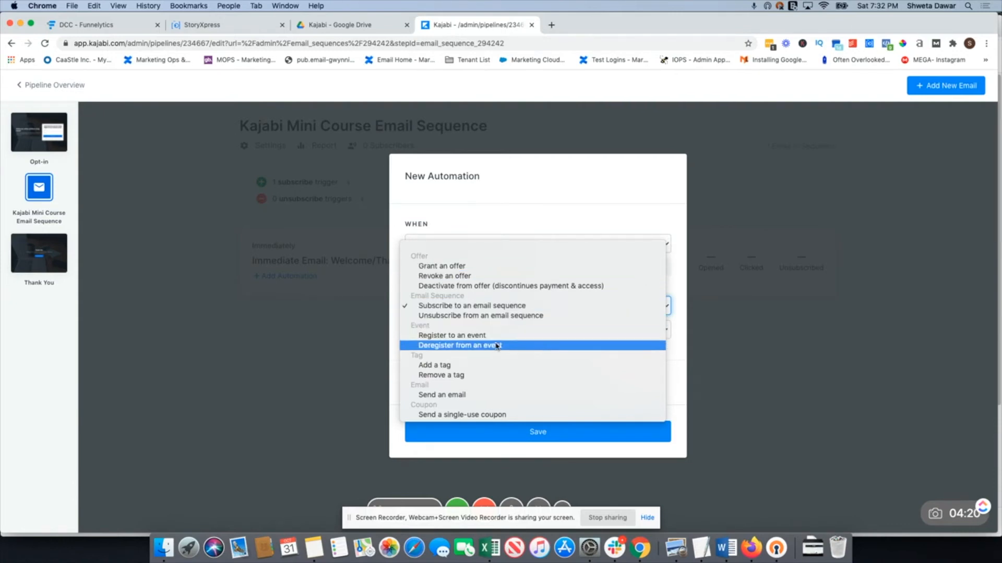
pyautogui.click(489, 448)
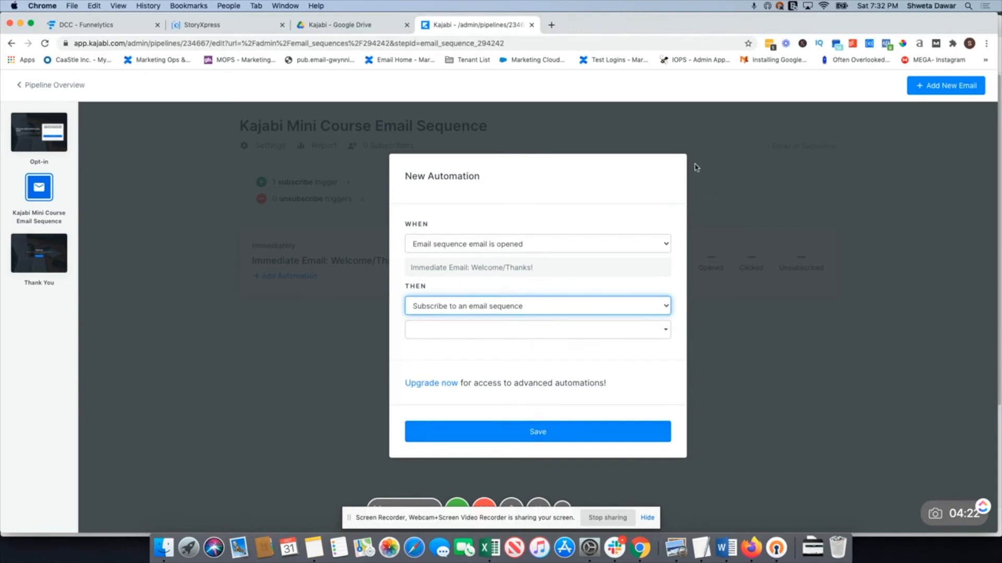
pyautogui.click(776, 262)
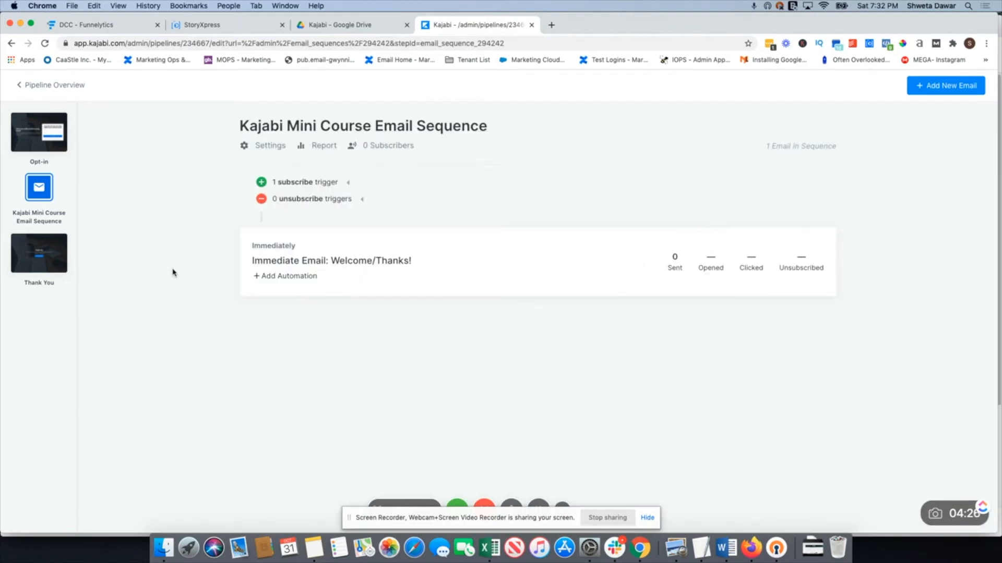
# Examine the trigger conditions available for unsubscribing people from the email sequence, and close the new automation without saving it
pyautogui.click(325, 199)
pyautogui.click(311, 214)
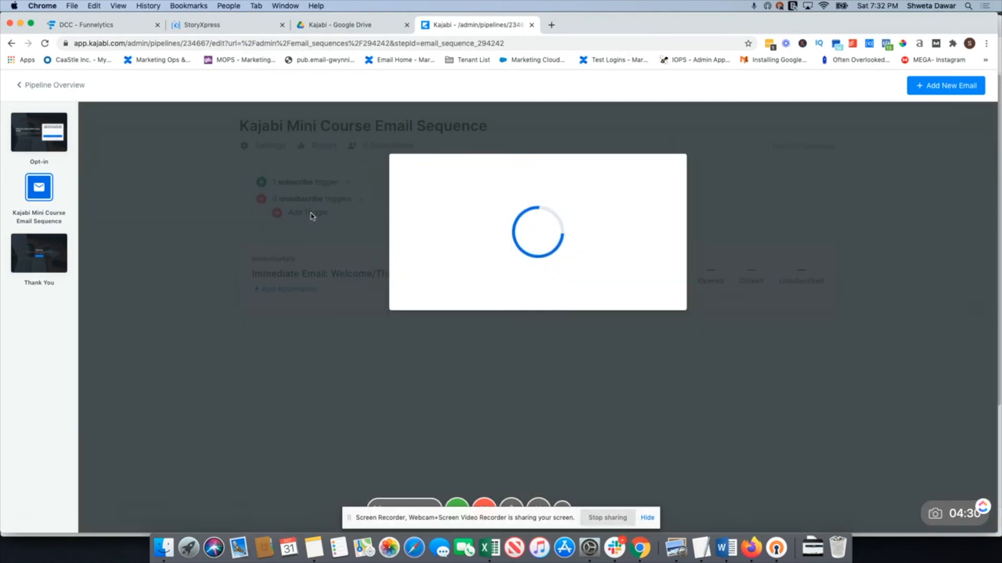
pyautogui.click(440, 243)
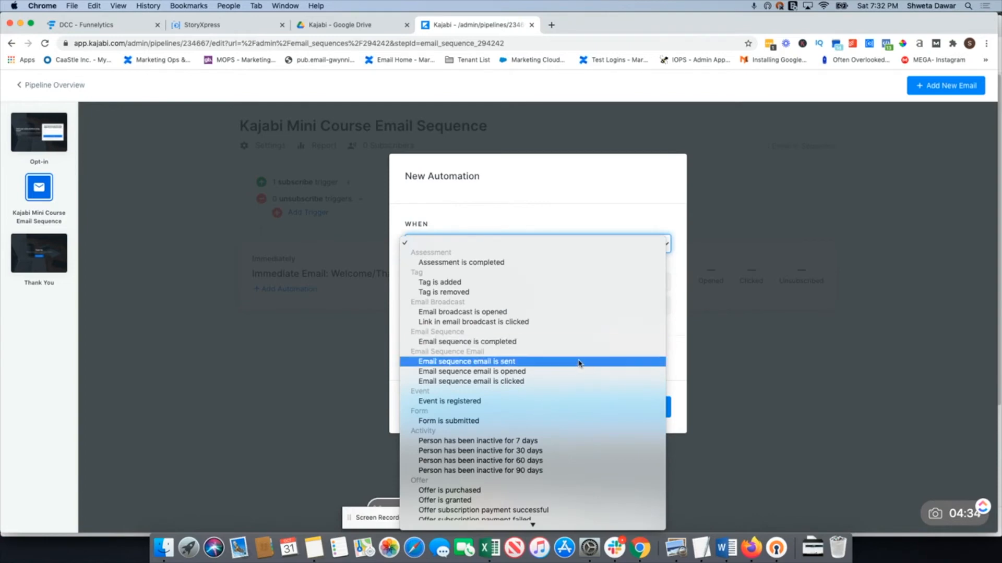
pyautogui.scroll(-2, 573, 372)
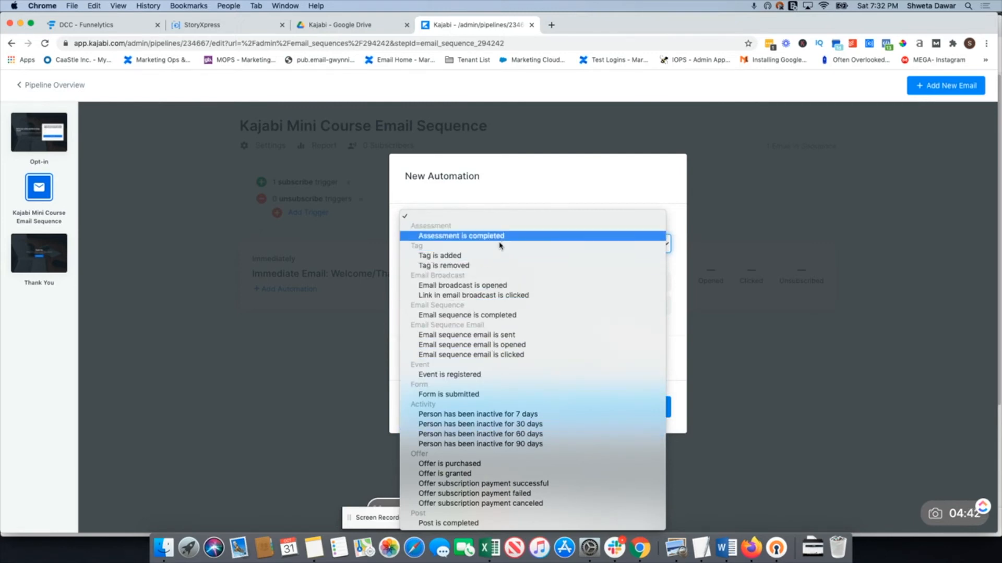
pyautogui.click(678, 315)
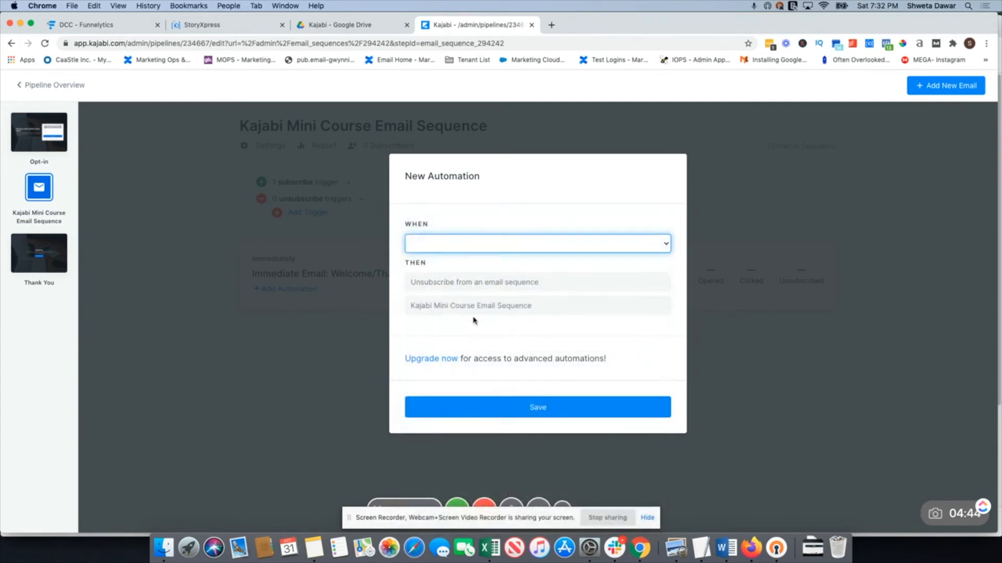
pyautogui.click(441, 248)
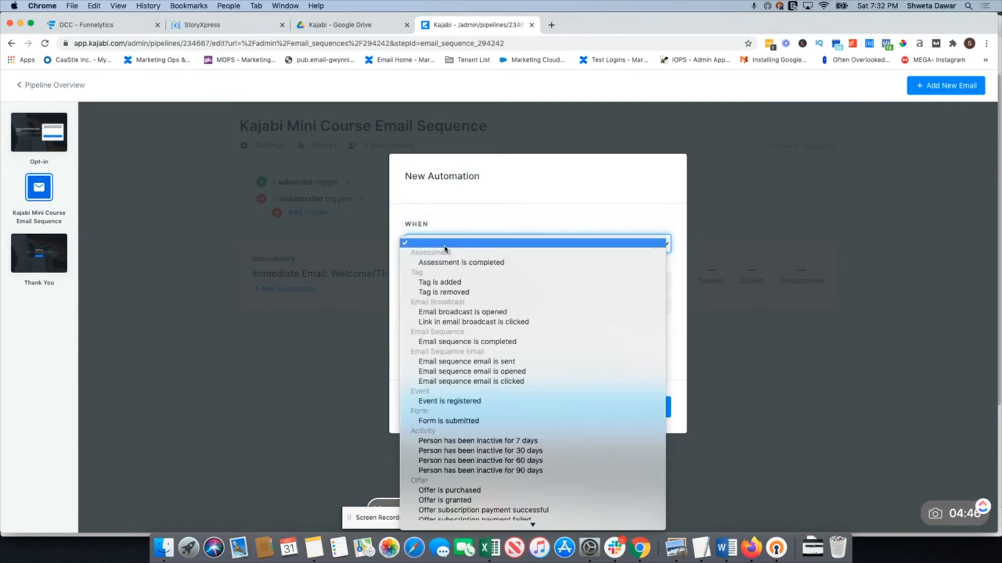
pyautogui.click(488, 224)
pyautogui.click(732, 195)
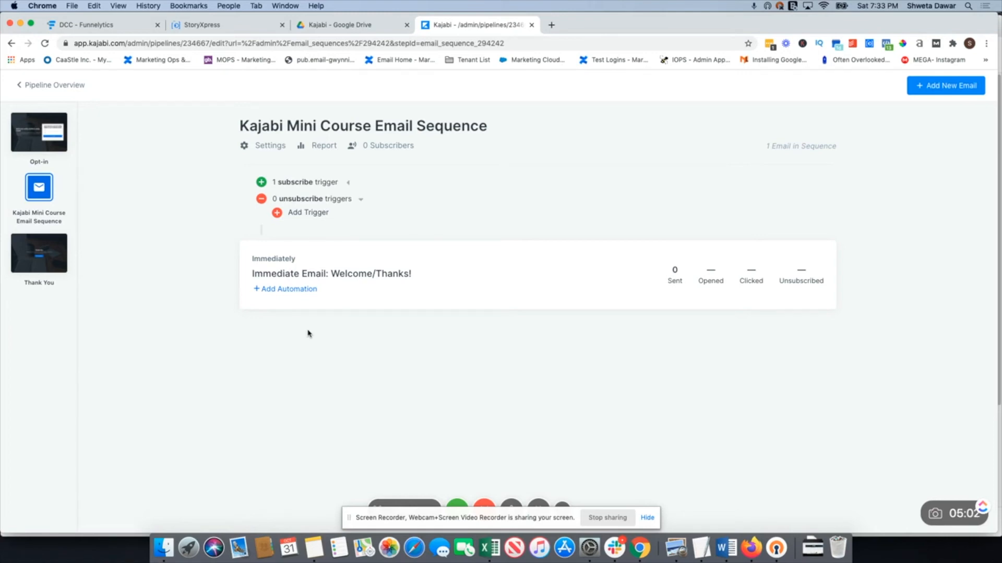
# Add an unsubscribe trigger that removes people from the email sequence when the offer "Mini Course - DEmo Offer" is purchased
pyautogui.click(314, 212)
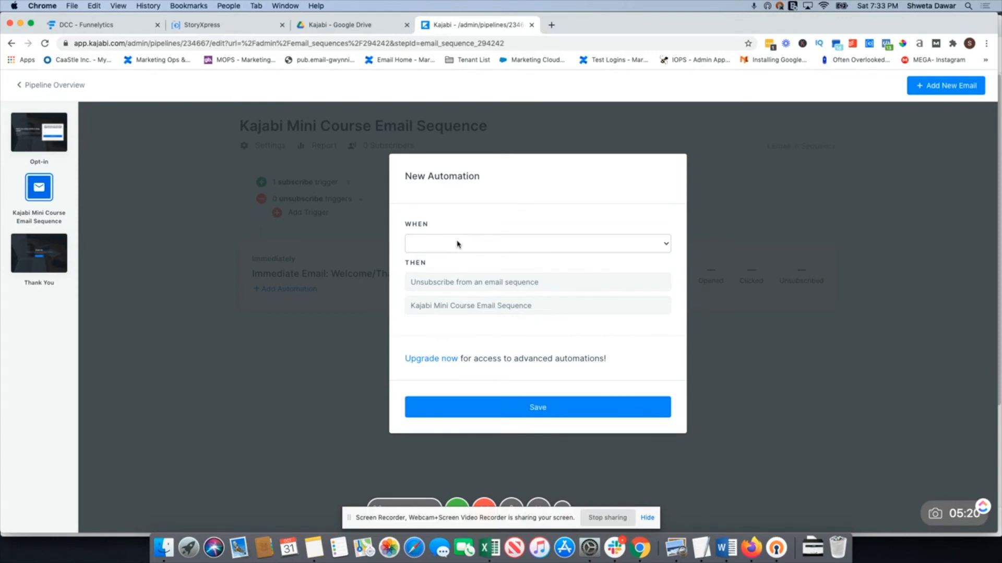
pyautogui.click(458, 244)
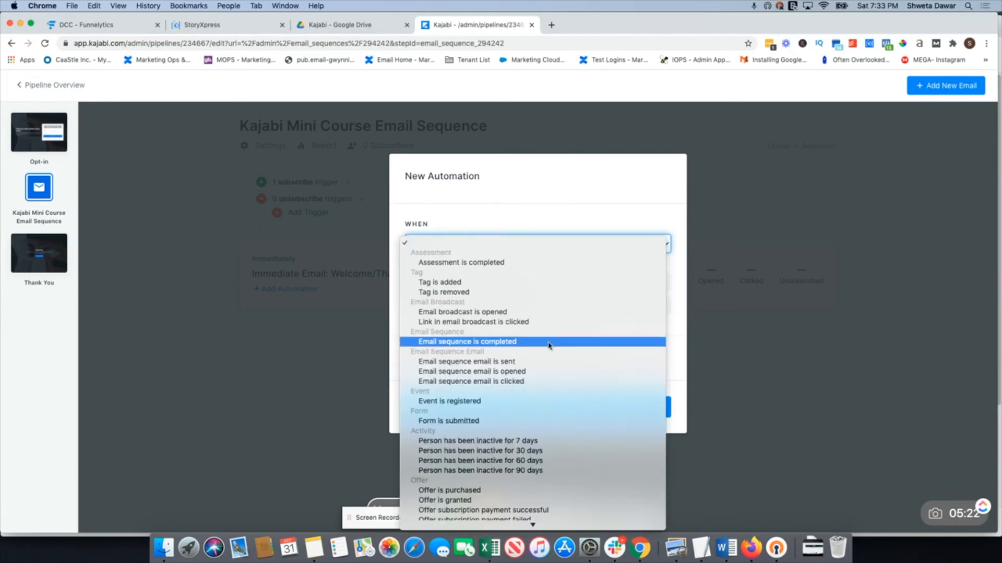
pyautogui.scroll(-2, 522, 355)
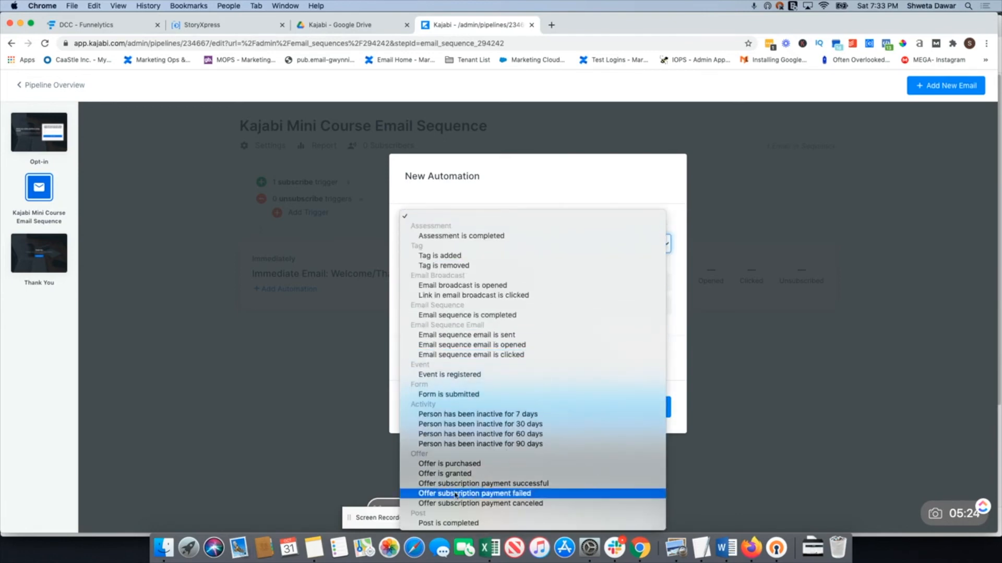
pyautogui.click(452, 464)
pyautogui.click(466, 268)
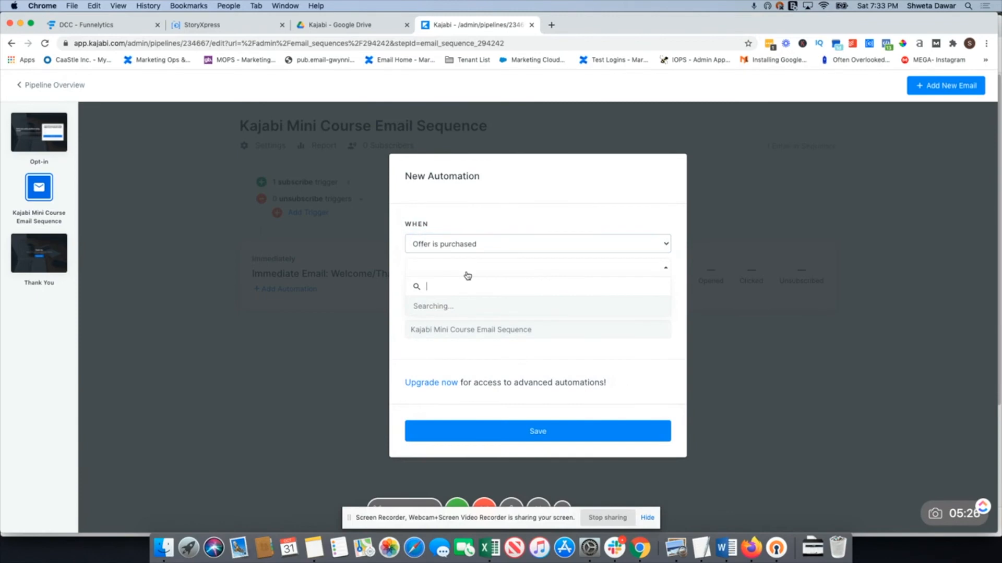
pyautogui.click(478, 311)
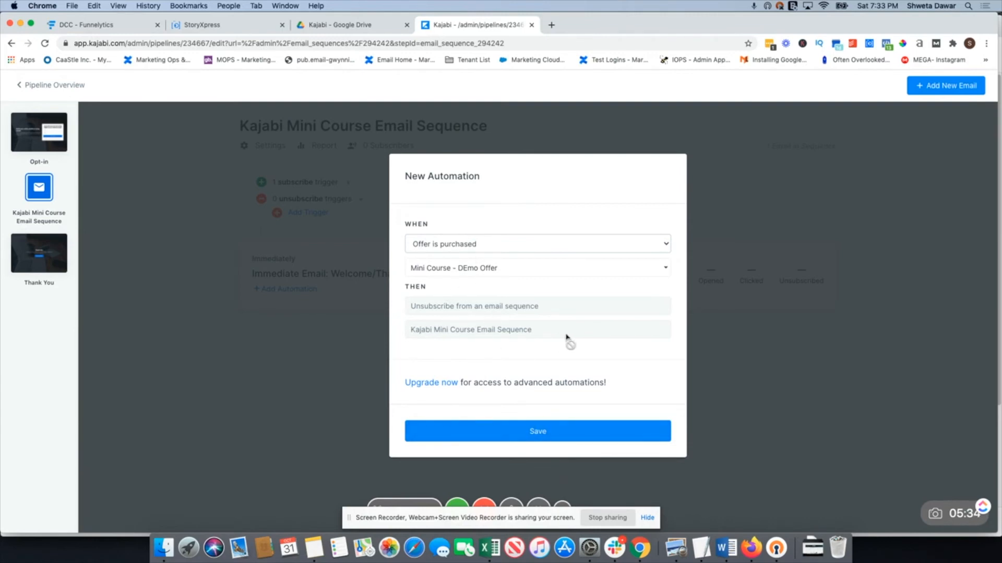
pyautogui.click(555, 438)
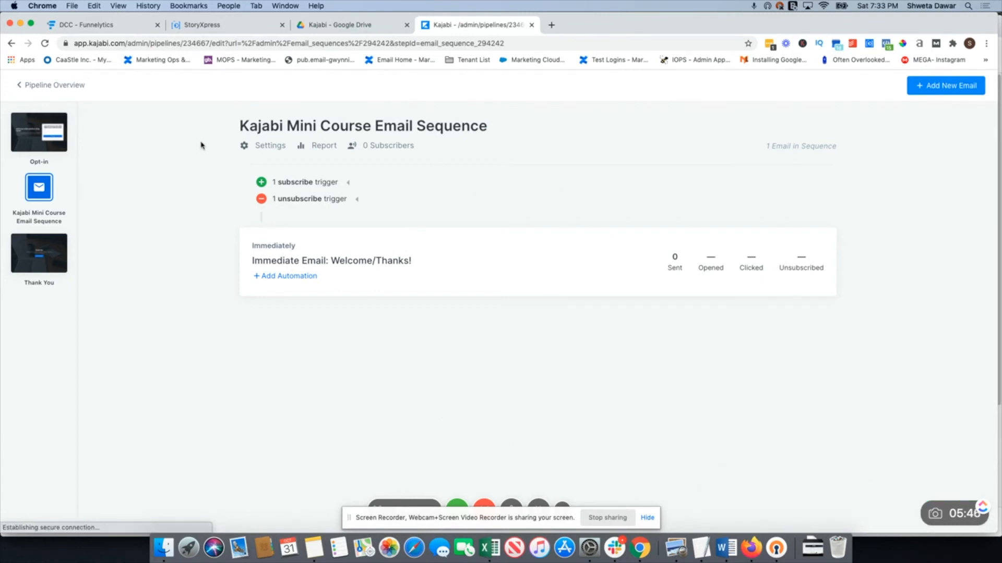
# Open the email sequence settings and review the title, the offer and form exclusions and the sending time
pyautogui.click(265, 148)
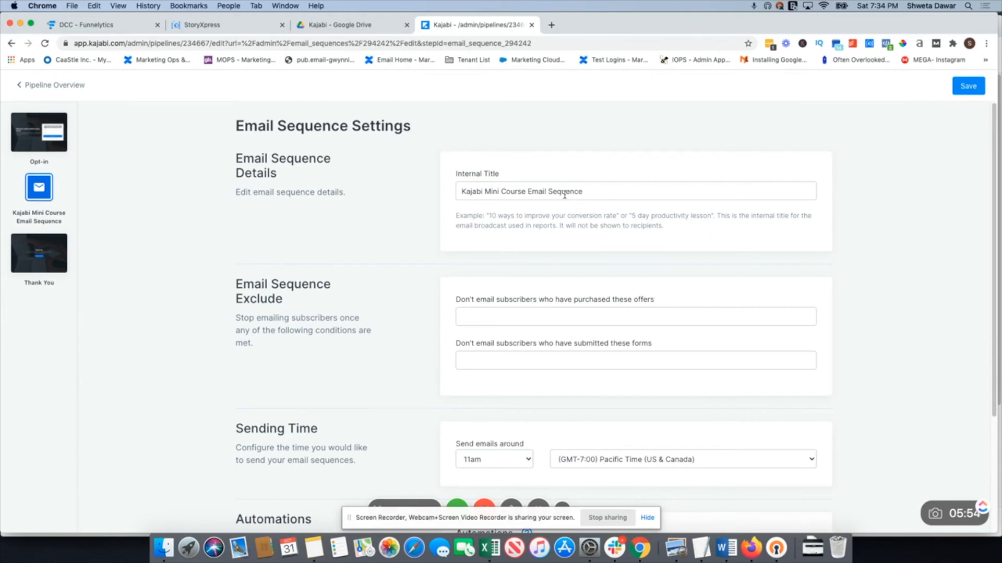
pyautogui.click(599, 323)
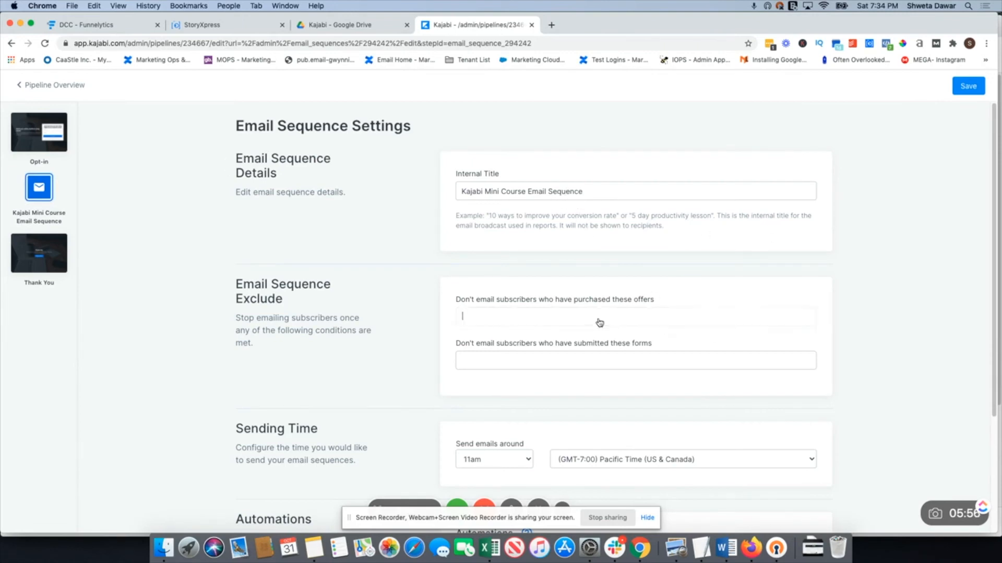
pyautogui.click(600, 322)
pyautogui.scroll(-5, 564, 320)
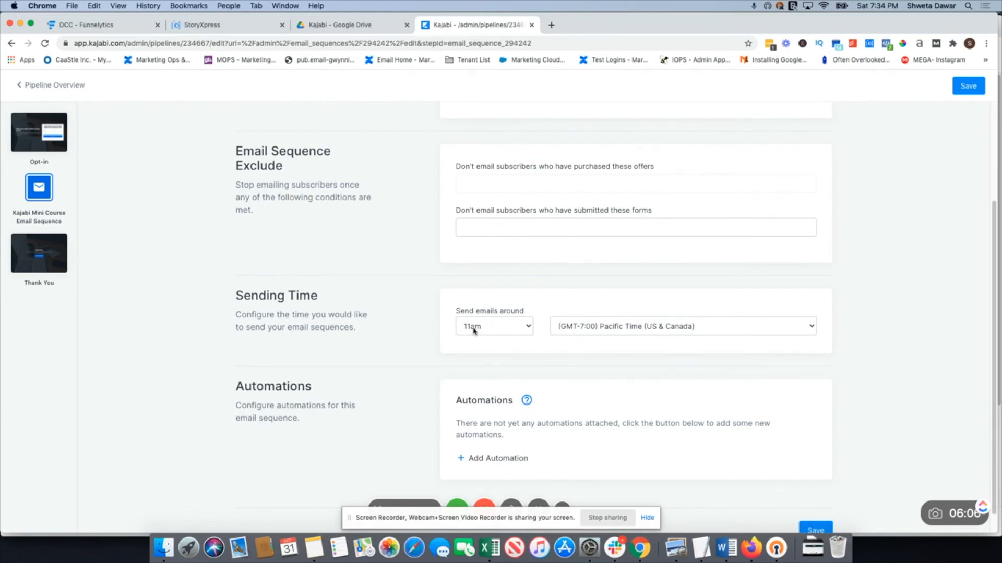
pyautogui.scroll(-1, 474, 330)
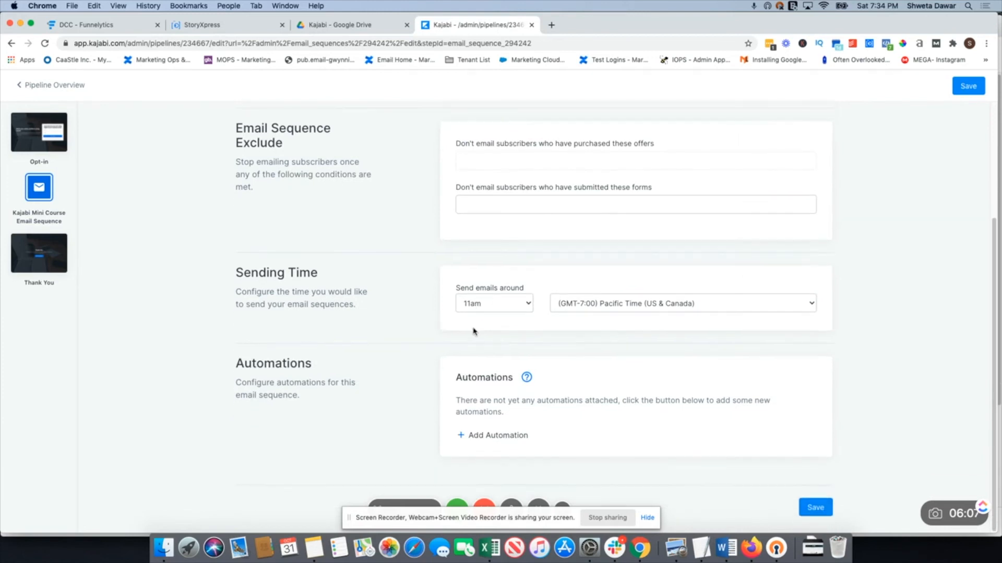
# Try to save an automation for when the email sequence is completed without choosing an action, and close it
pyautogui.click(505, 437)
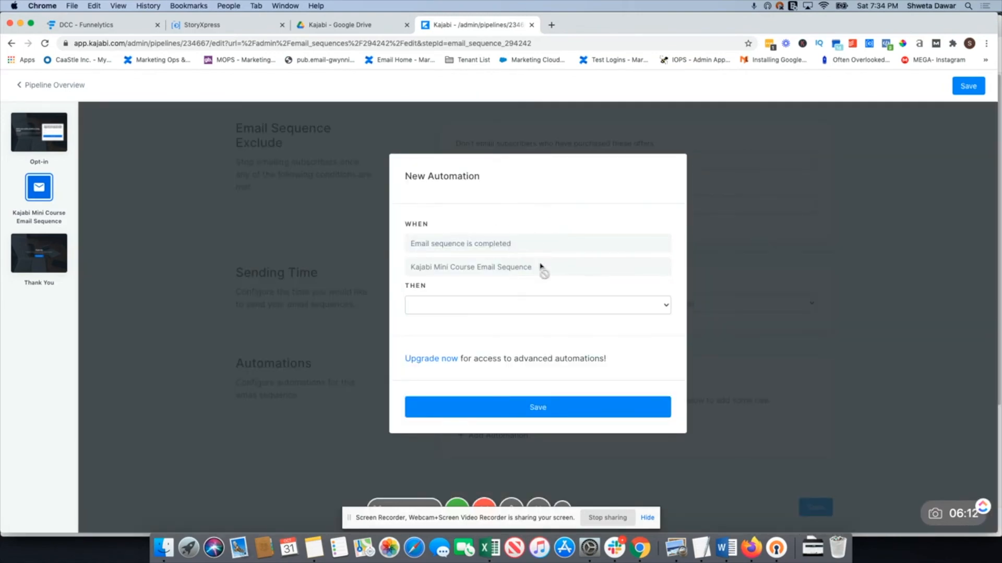
pyautogui.click(530, 310)
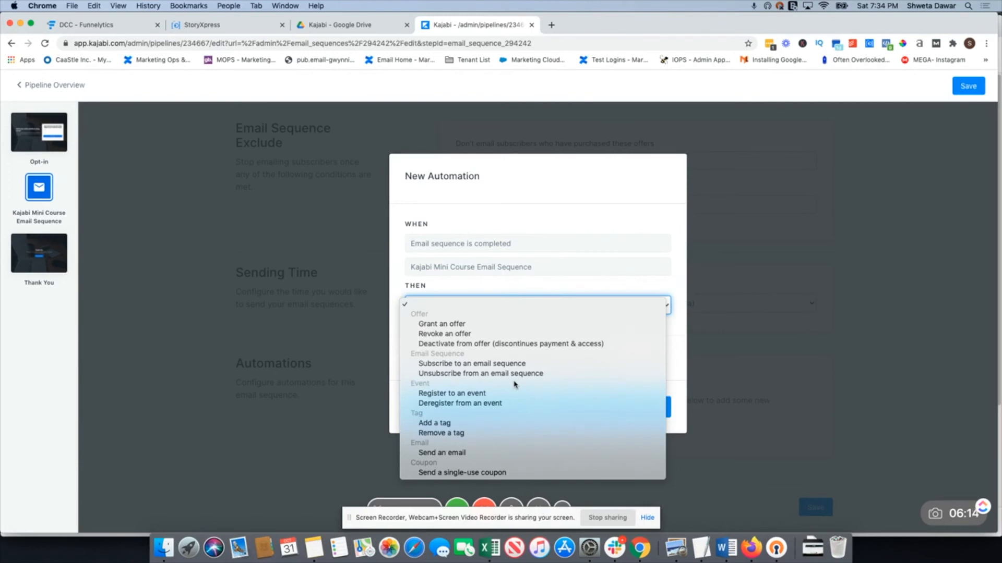
pyautogui.click(599, 228)
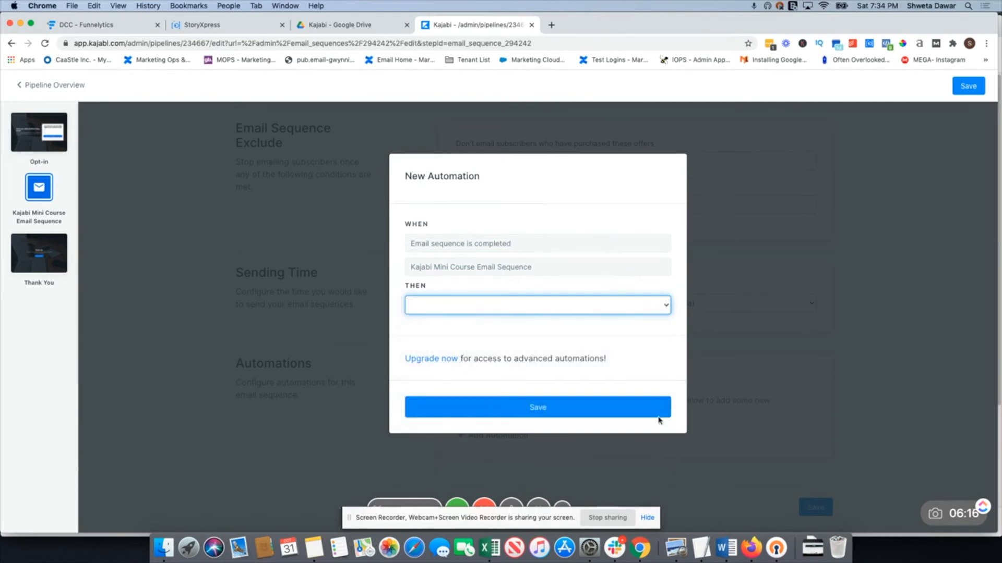
pyautogui.click(653, 417)
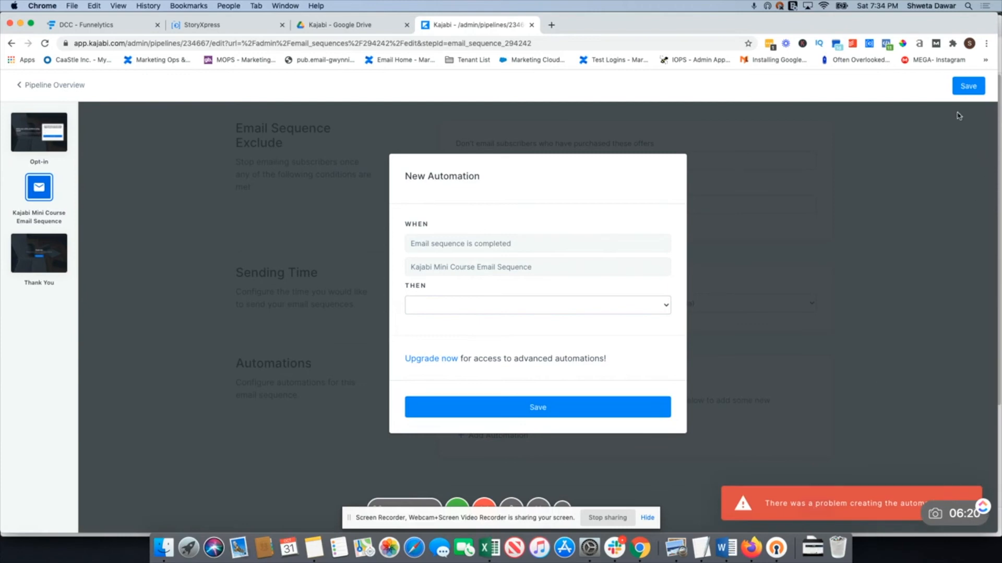
pyautogui.click(782, 162)
# Save the email sequence settings and return to the sequence's list of emails
pyautogui.click(960, 88)
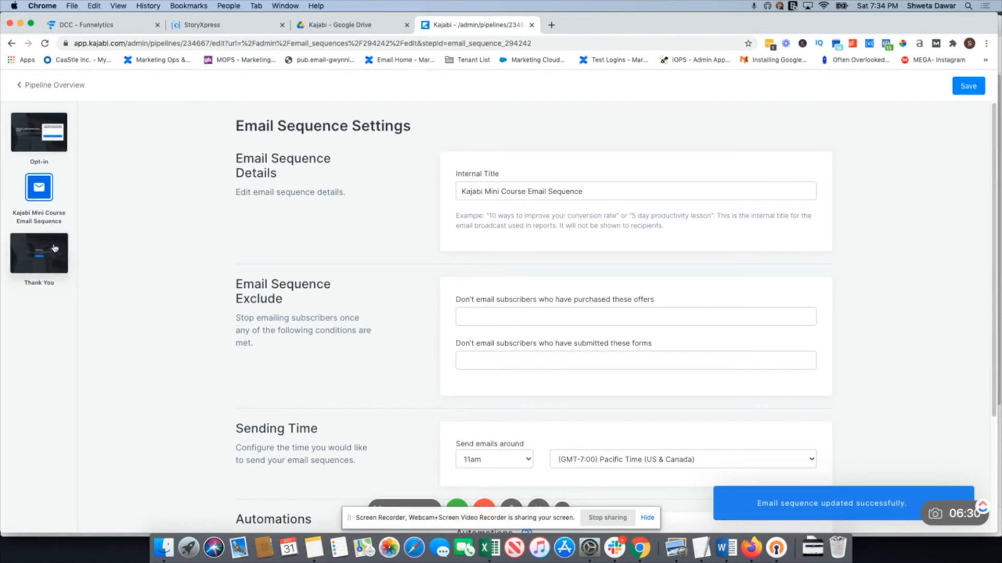
pyautogui.click(41, 189)
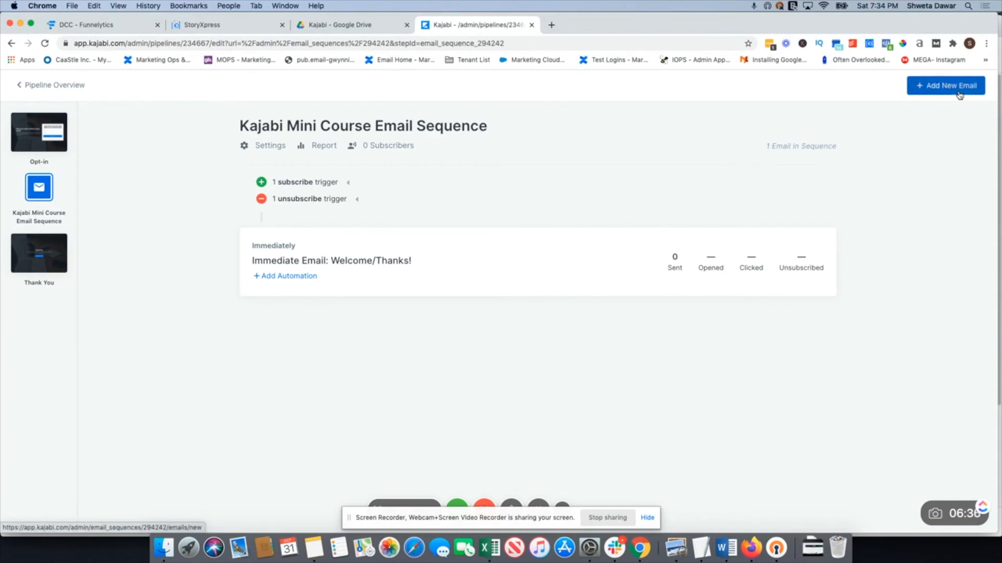
# Add a new email to the sequence with the subject "My story started on August 21st 2015"
pyautogui.click(951, 88)
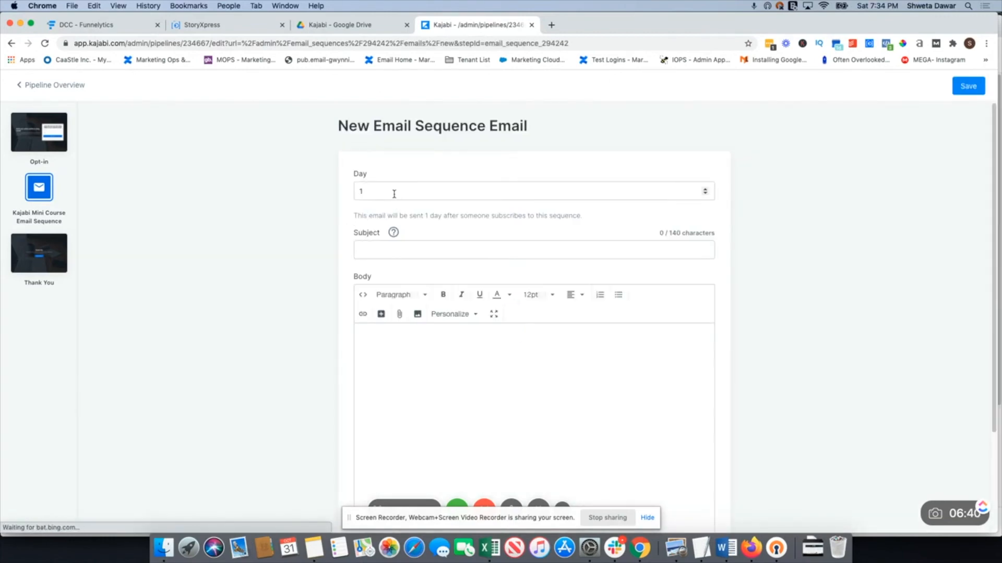
pyautogui.click(419, 253)
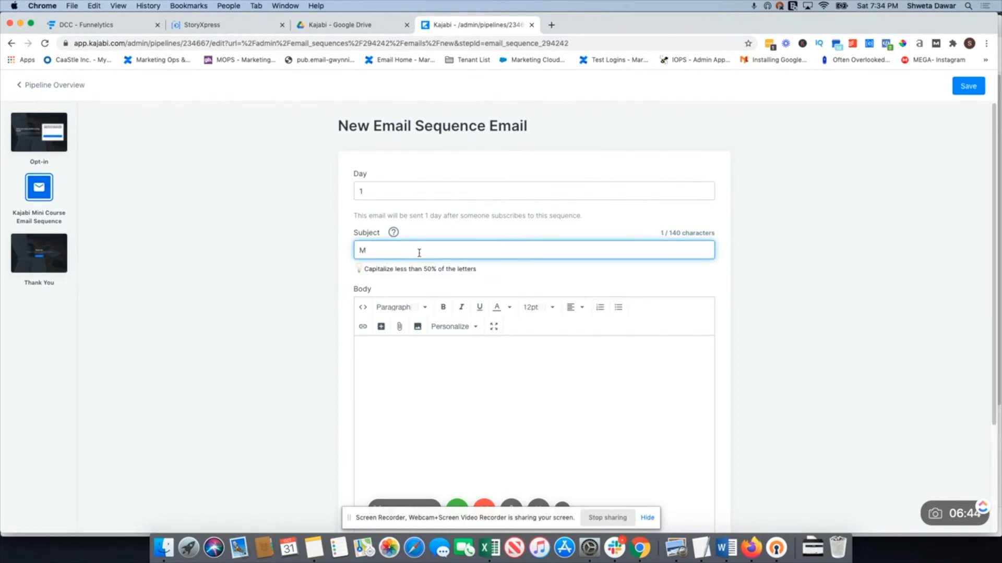
pyautogui.write('My story')
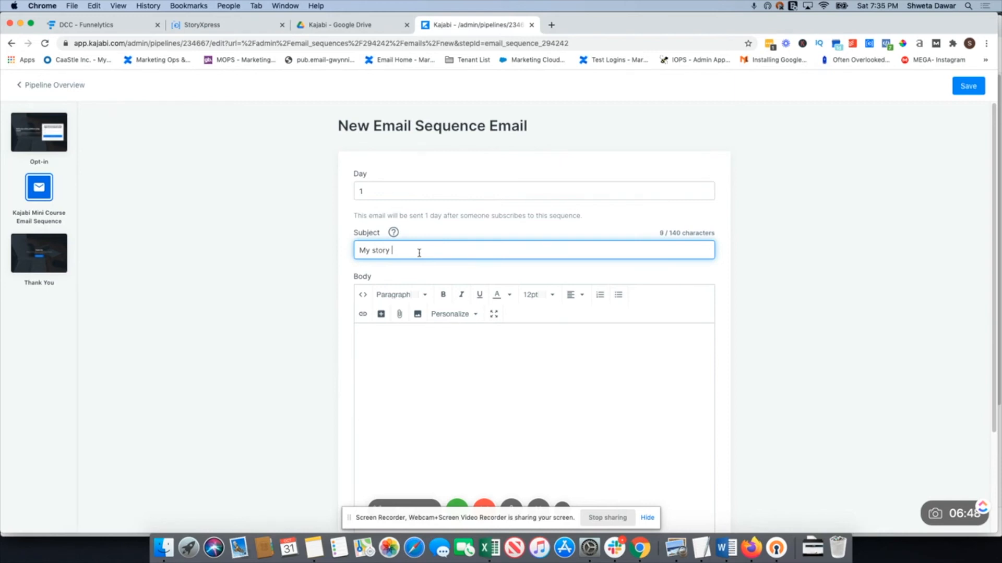
pyautogui.write(' started on August 21st')
pyautogui.write(' 2016')
# Insert a personalization field into the new email's body and save the email
pyautogui.click(402, 351)
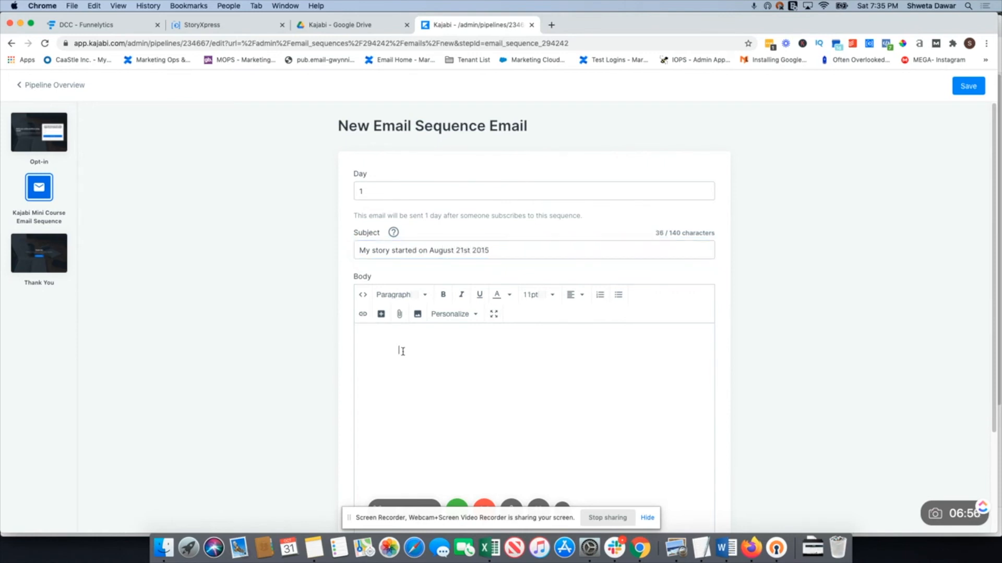
pyautogui.scroll(-3, 409, 345)
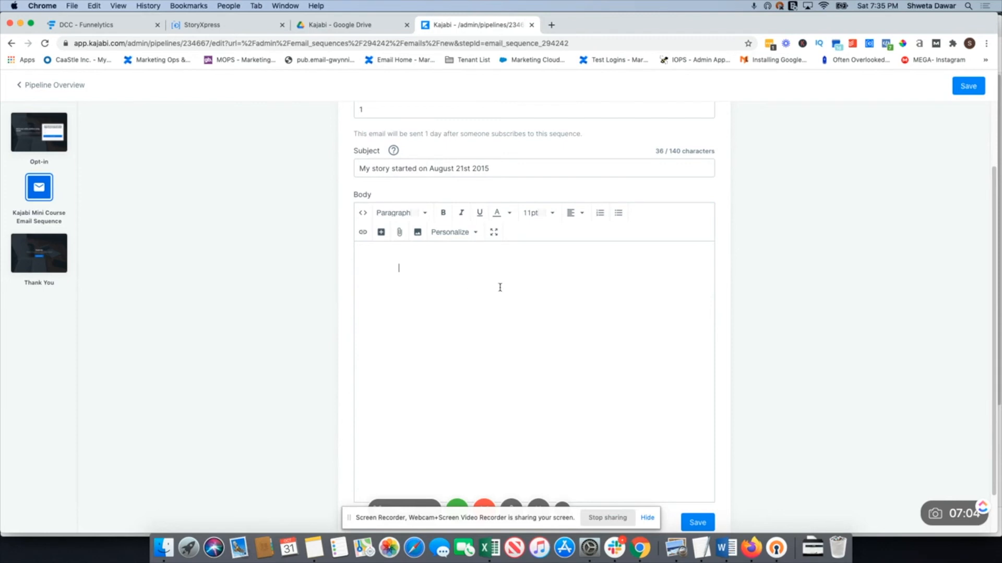
pyautogui.click(468, 233)
pyautogui.click(472, 260)
pyautogui.scroll(-2, 472, 279)
pyautogui.click(699, 475)
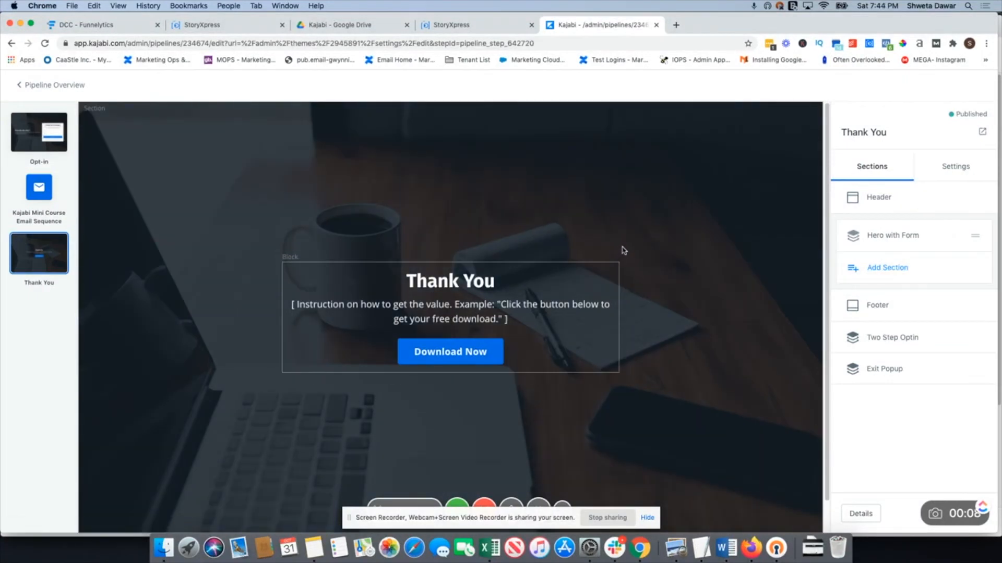
# Search the addable sections for "video" on the Thank You page and go back without adding one
pyautogui.click(881, 268)
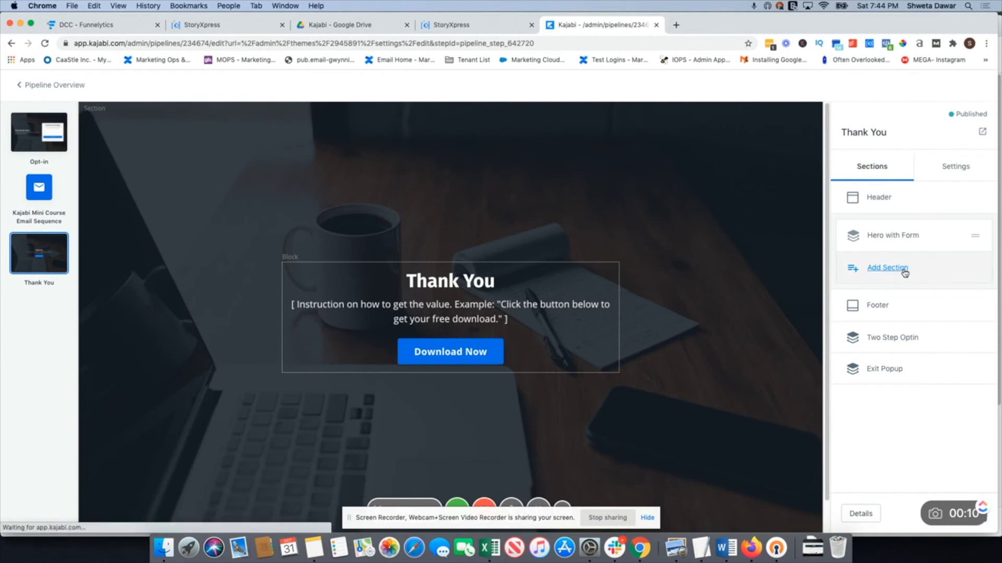
pyautogui.click(893, 138)
pyautogui.write('video')
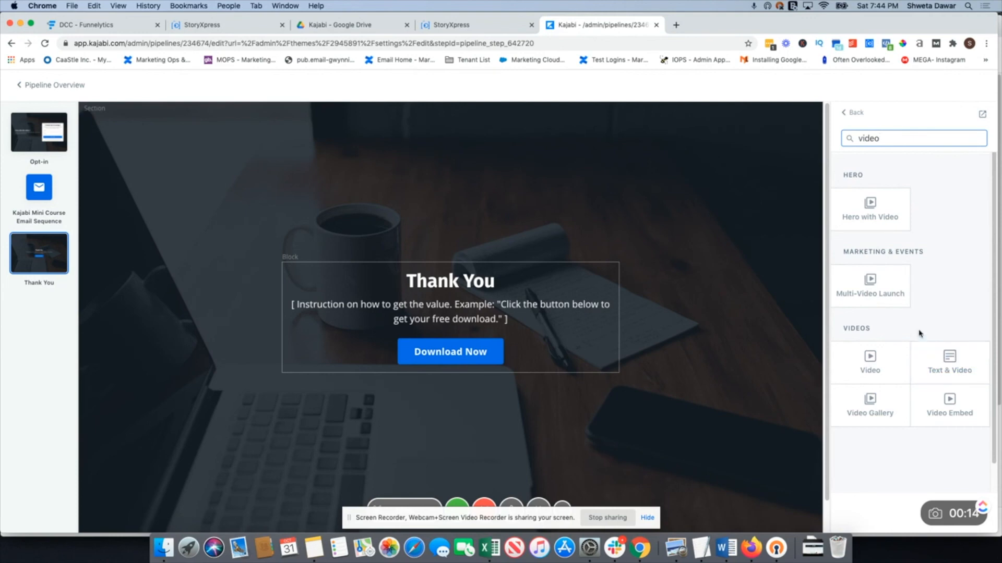
pyautogui.click(843, 114)
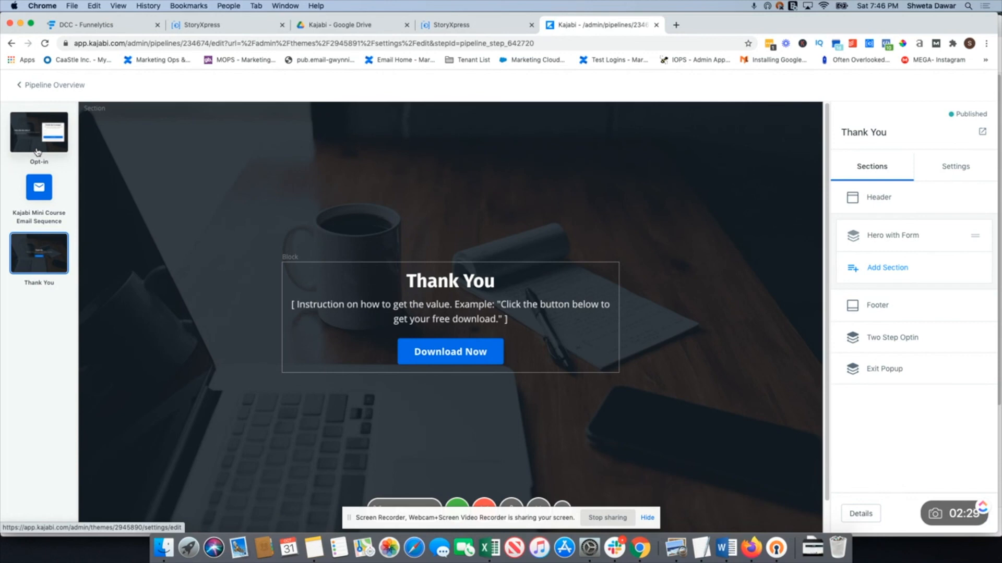
# Open the Download Now button's settings on the Thank You page and review the available button actions
pyautogui.click(468, 354)
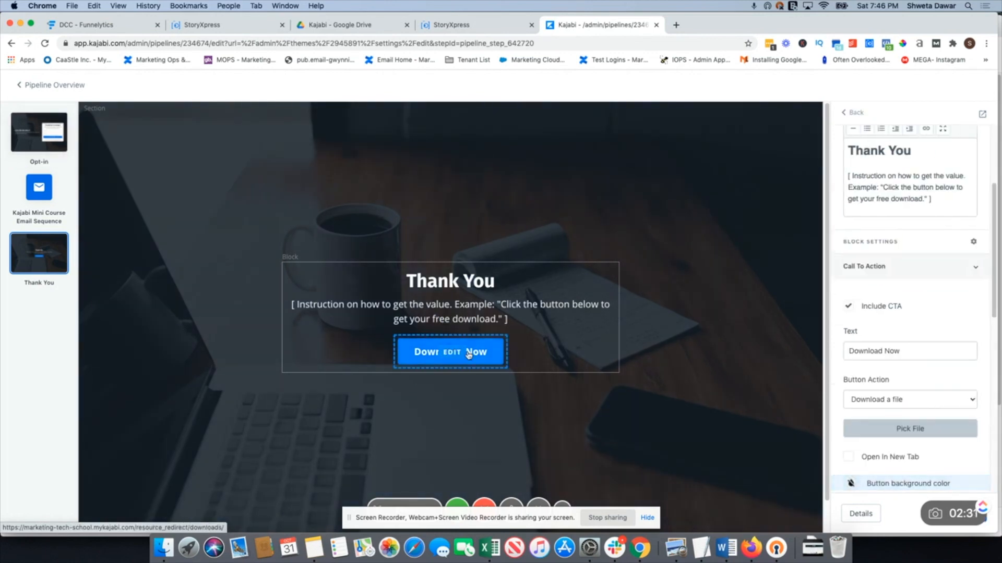
pyautogui.click(906, 407)
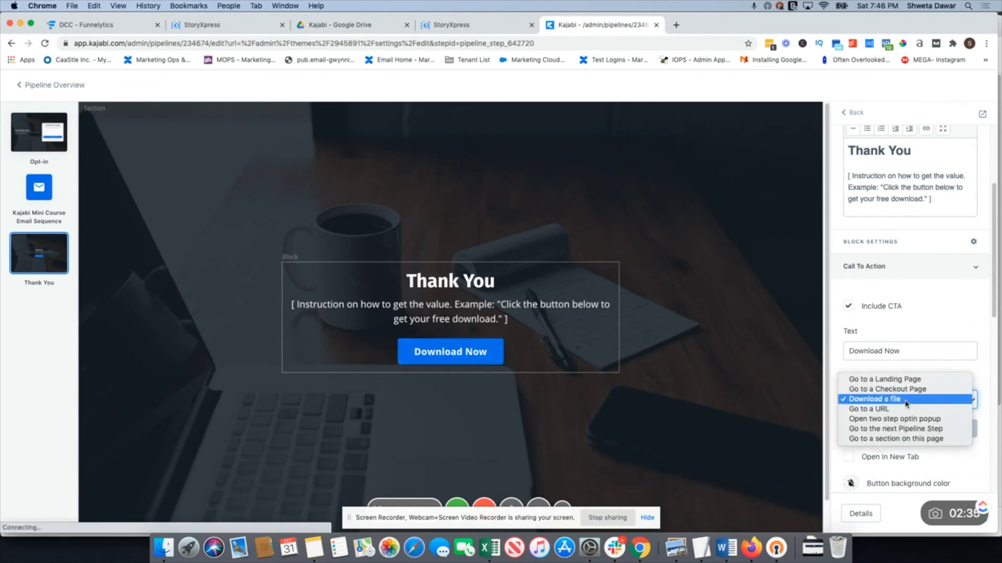
pyautogui.click(905, 399)
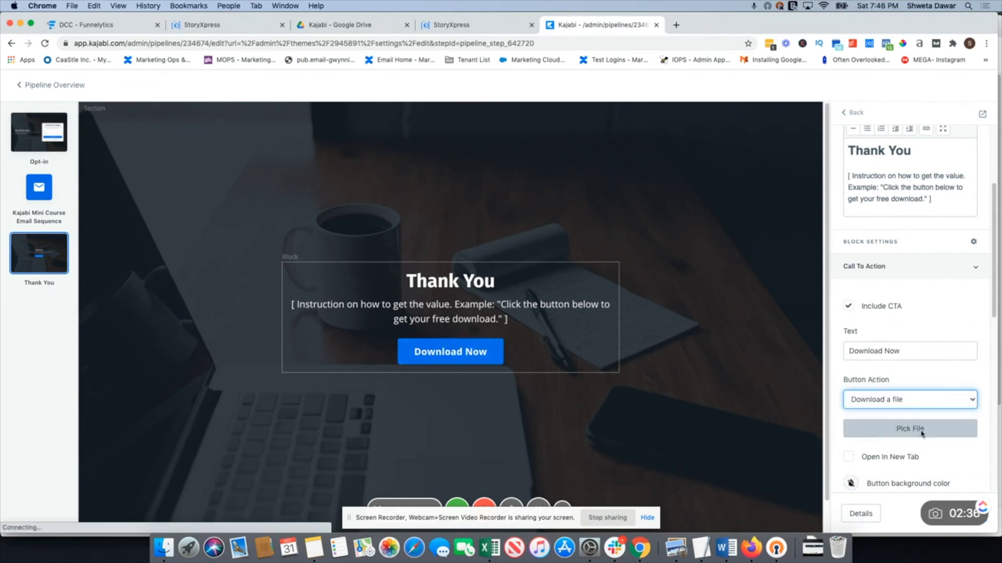
pyautogui.click(901, 407)
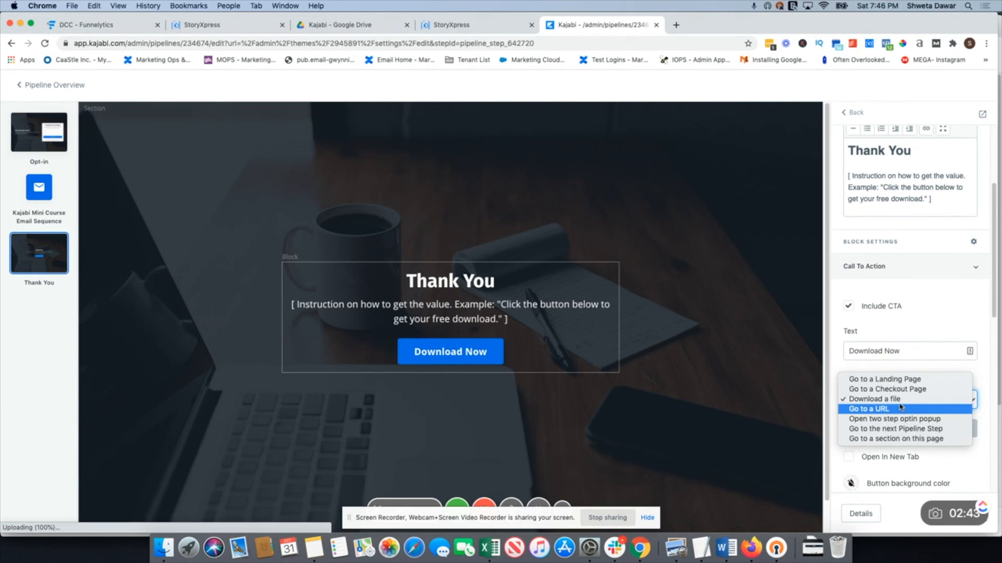
pyautogui.click(884, 368)
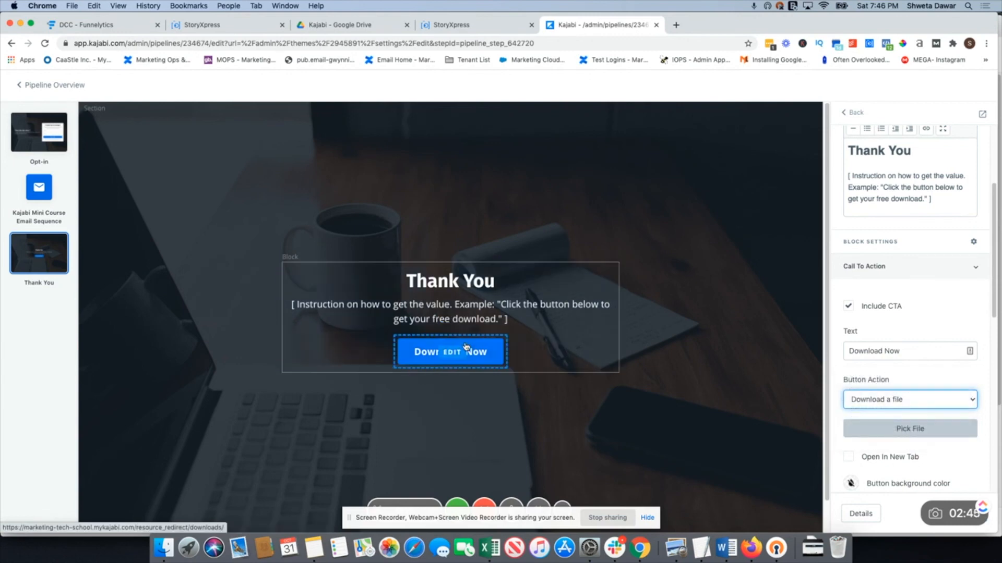
# Change the Thank You page button's text to "Join free Facebook group"
pyautogui.tripleClick(869, 353)
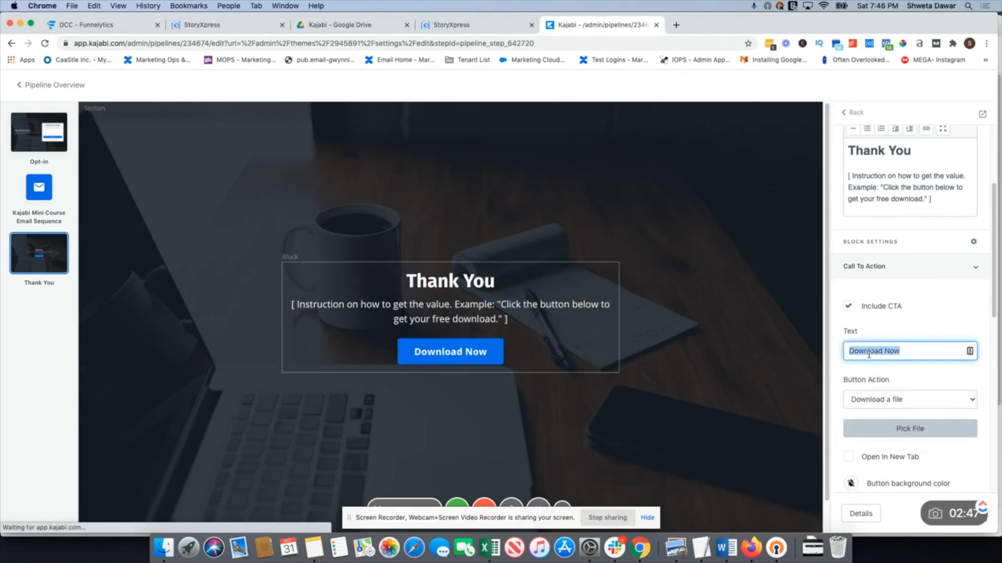
pyautogui.write('Join f')
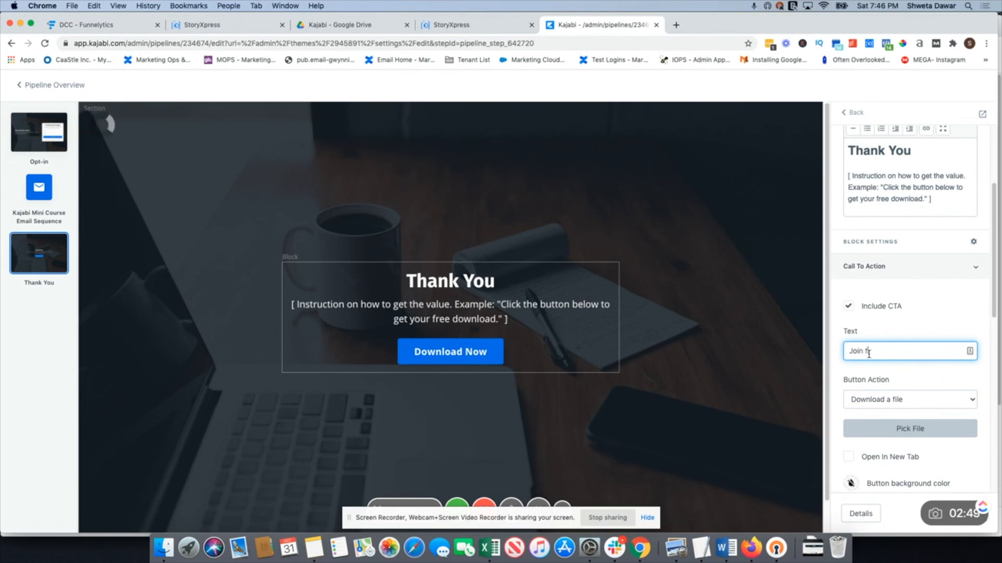
pyautogui.write('ree Facebook group')
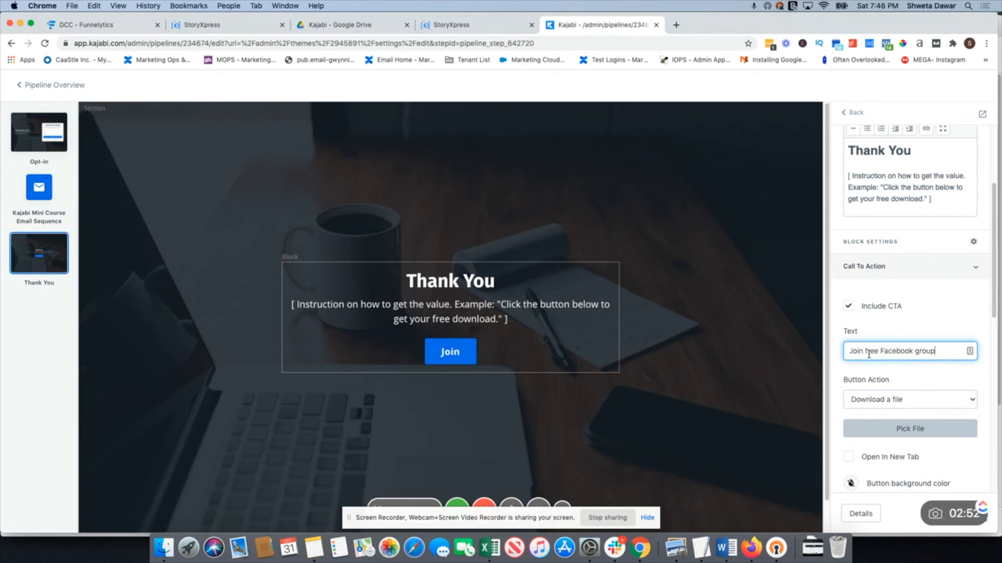
# Set the button's action to Go to a URL with the address facebook.com/groups/buildadigitalbusiness
pyautogui.click(870, 402)
pyautogui.click(884, 410)
pyautogui.click(883, 428)
pyautogui.write('facebook')
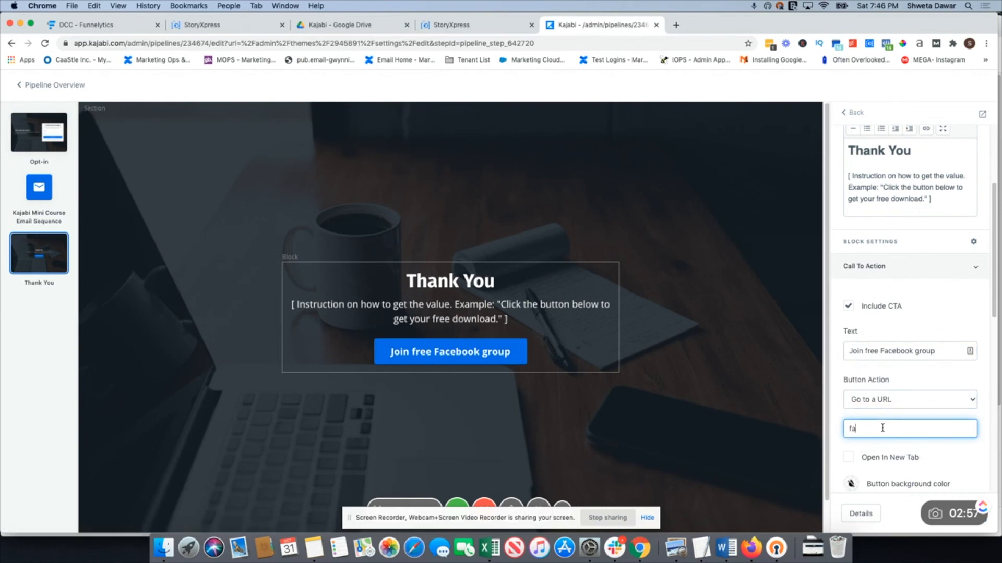
pyautogui.write('.com/groups/buildadigitla')
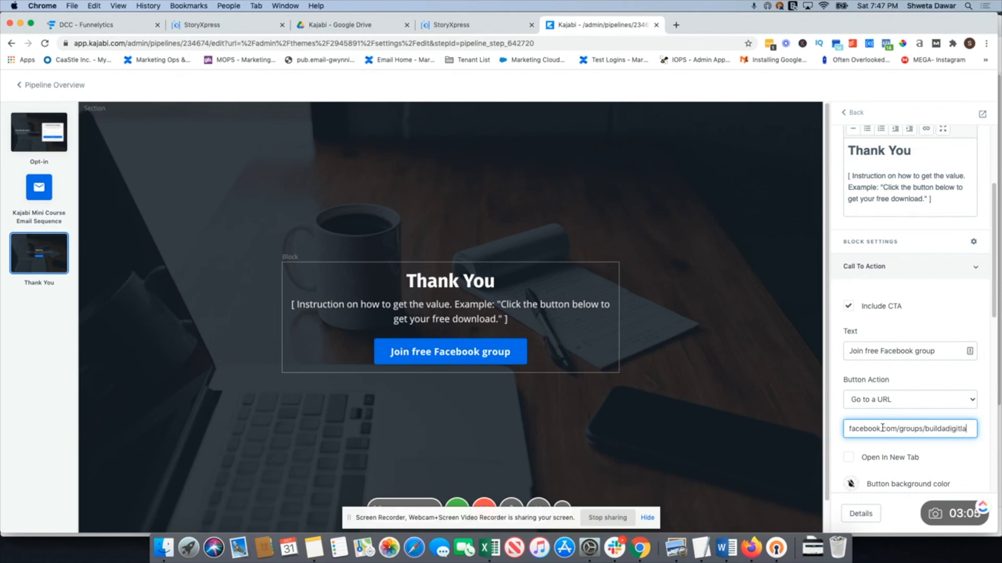
pyautogui.press('BackSpace')
pyautogui.press('BackSpace')
pyautogui.write('albusiness')
pyautogui.scroll(-10, 867, 469)
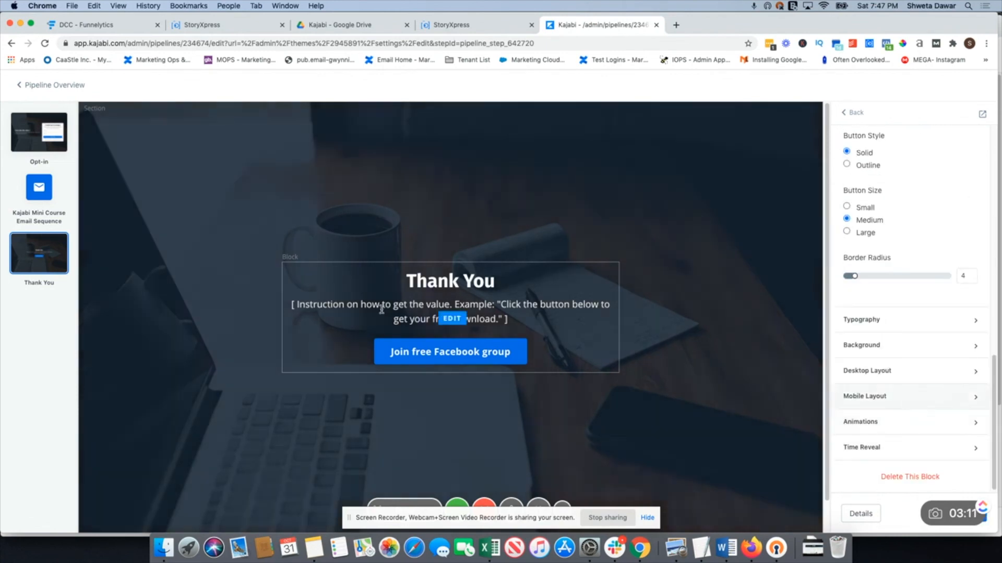